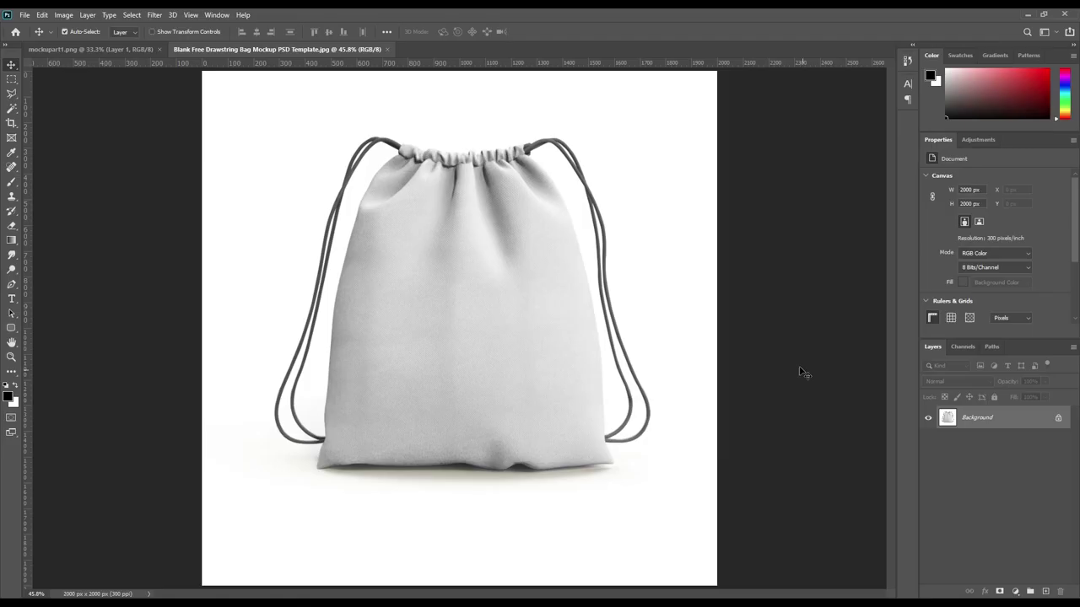
- Bring the Blank Free Drawstring Bag Mockup PSD Template.jpg document to the front
left_click(797, 364)
- Duplicate the bag layer and darken its midtones with Levels to about 0.37
key("ctrl+j")
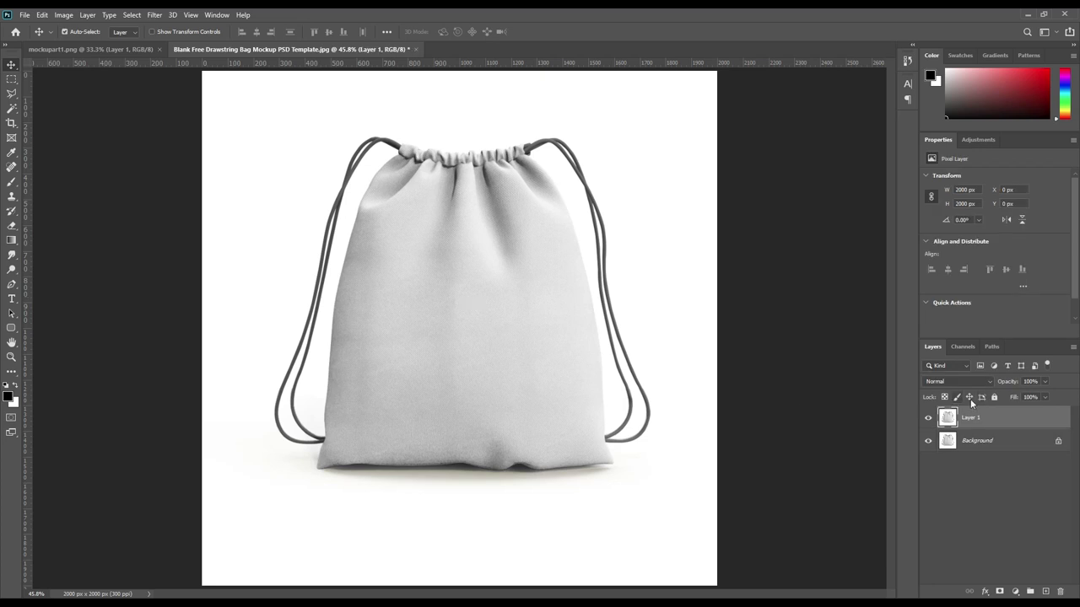
left_click(65, 14)
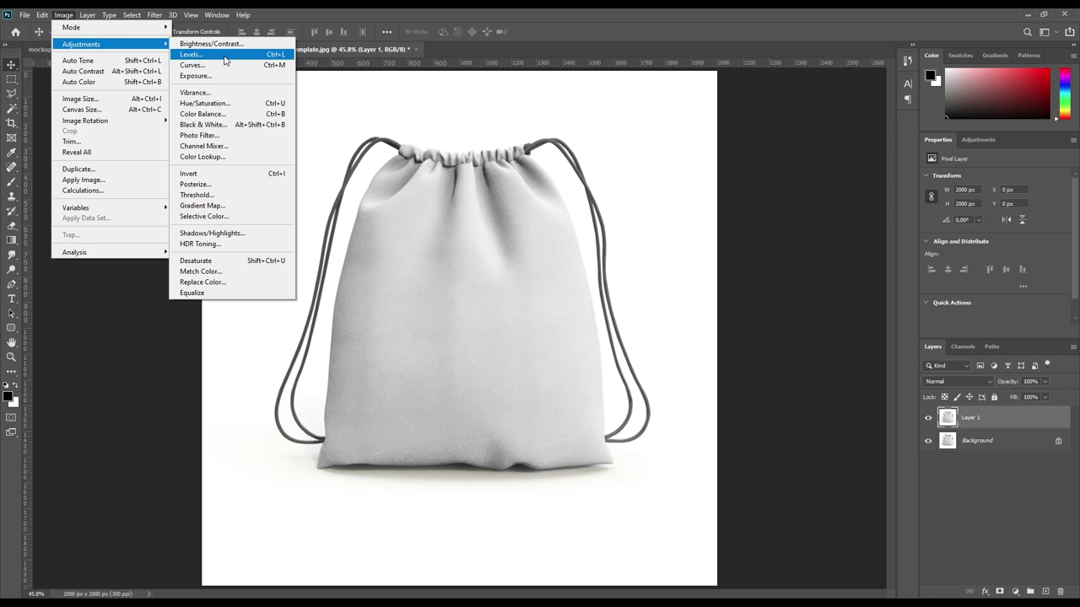
left_click(224, 56)
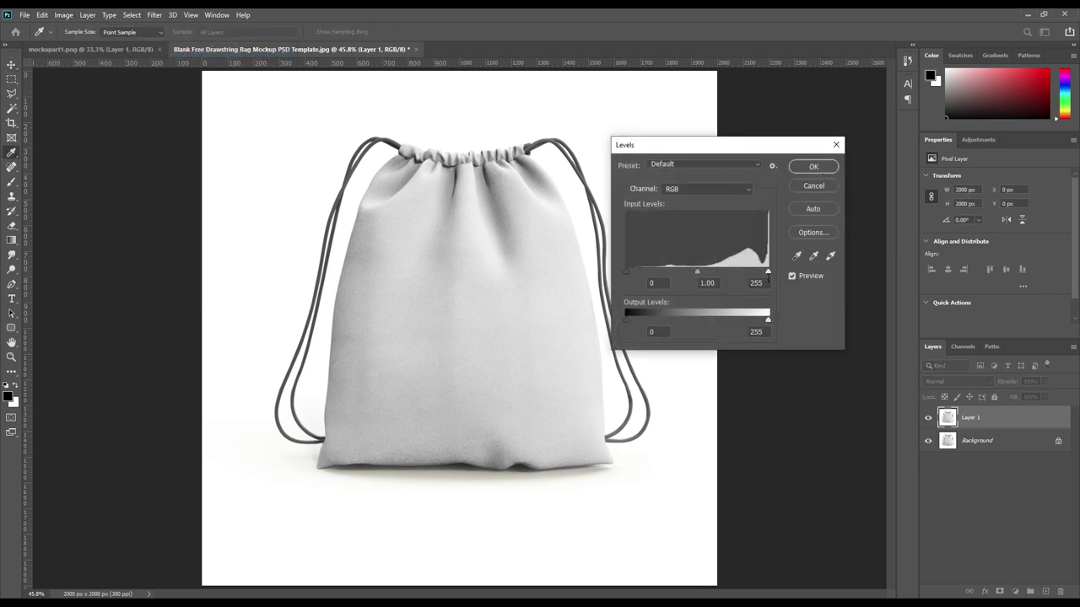
left_click_drag(745, 275, 768, 273)
left_click_drag(701, 272, 736, 272)
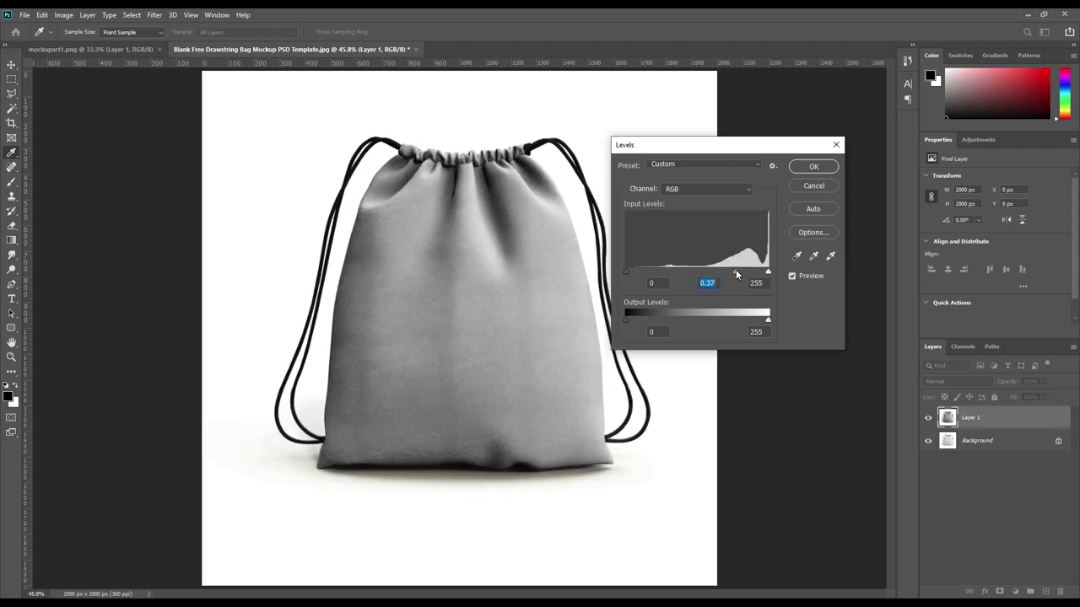
left_click(814, 168)
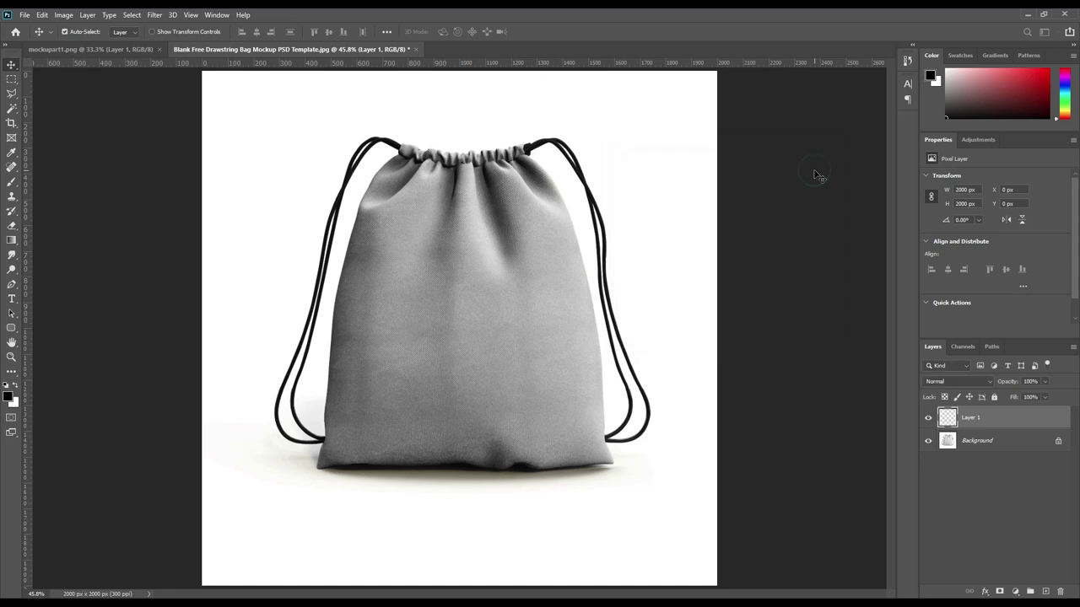
- Select the bag and its drawstrings on Layer 1 using Select Subject
left_click(993, 421)
left_click(13, 110)
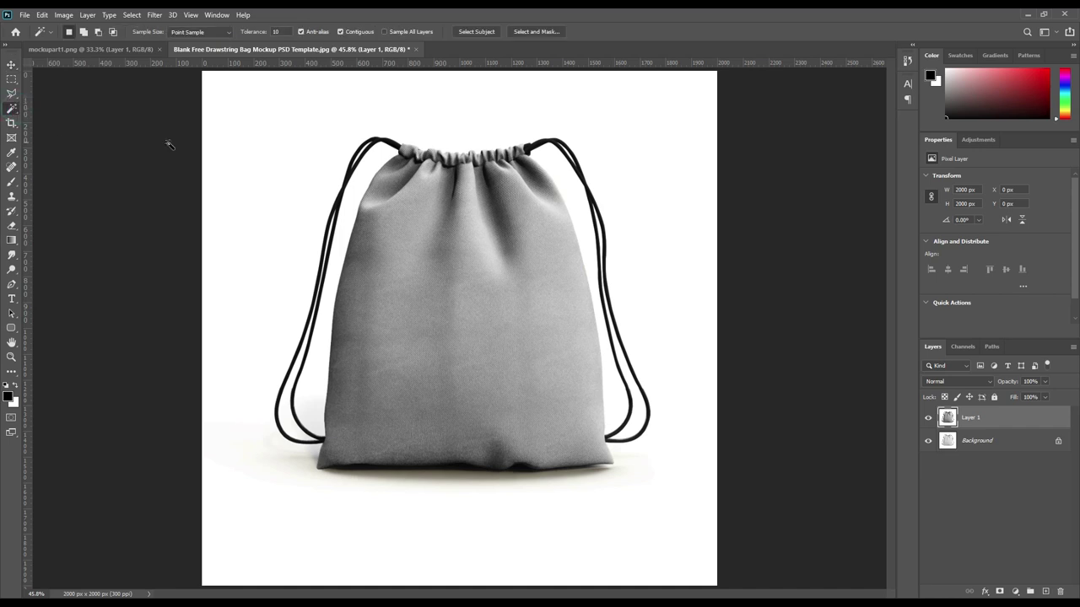
left_click(473, 32)
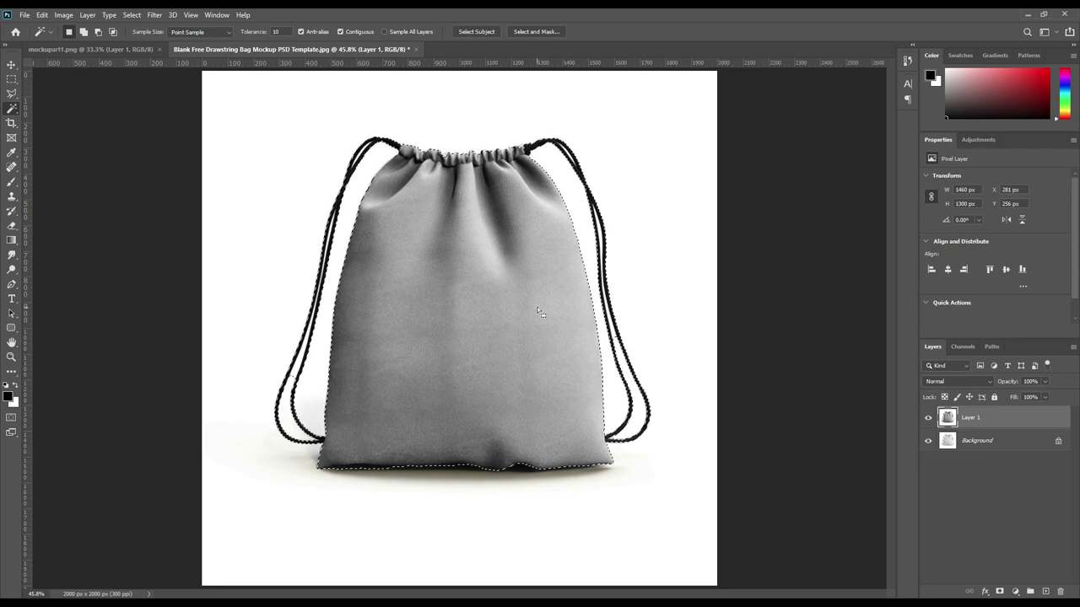
key("ctrl+plus")
key("ctrl+plus")
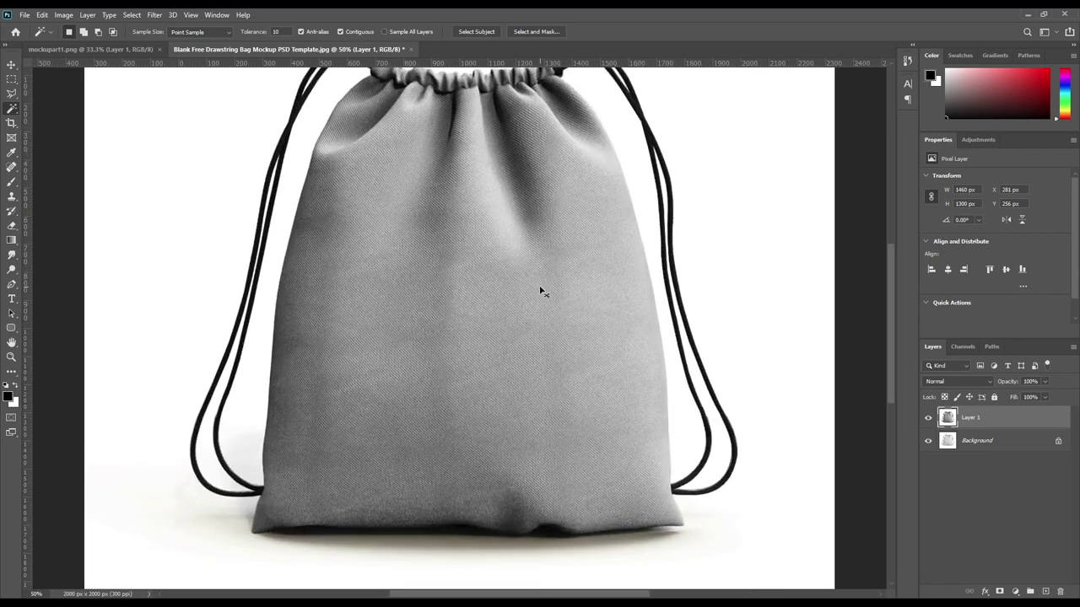
key("ctrl+plus")
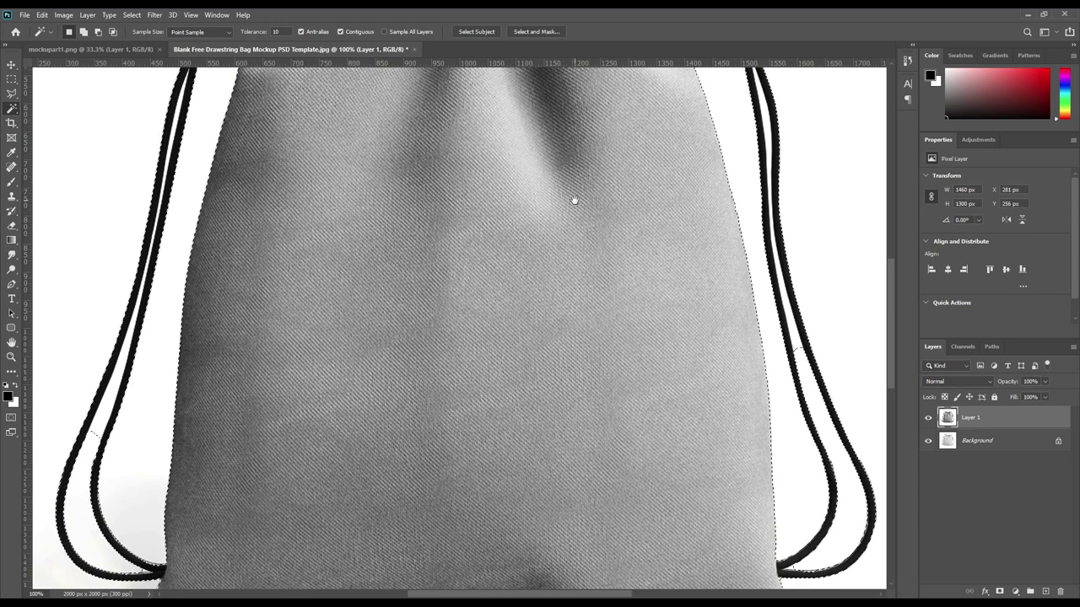
left_click_drag(573, 203, 586, 439)
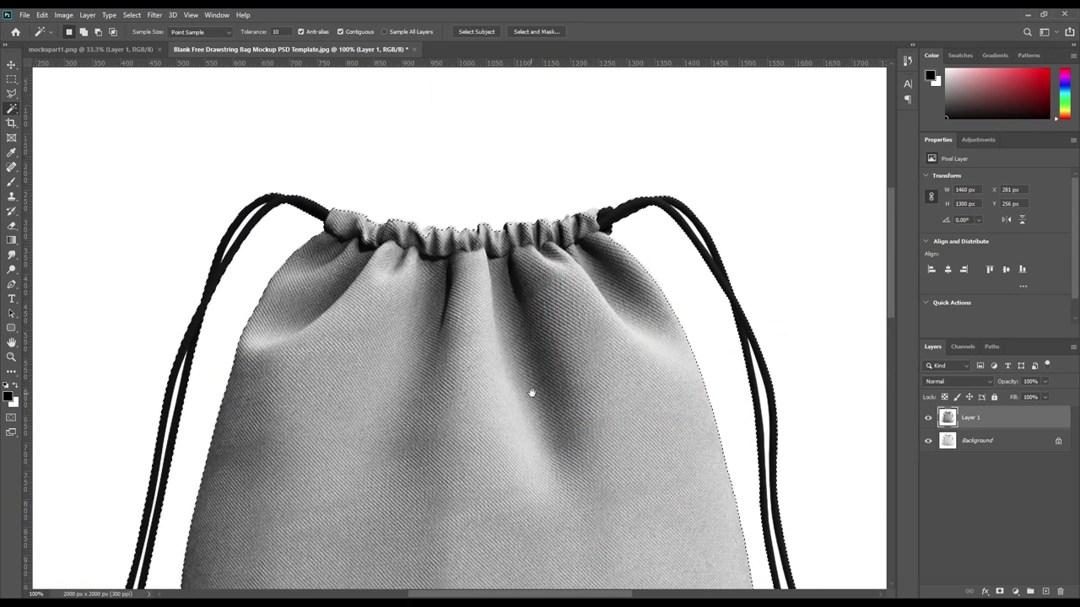
- Add the bag's missing gathered top to the selection with the Object Selection tool
right_click(12, 108)
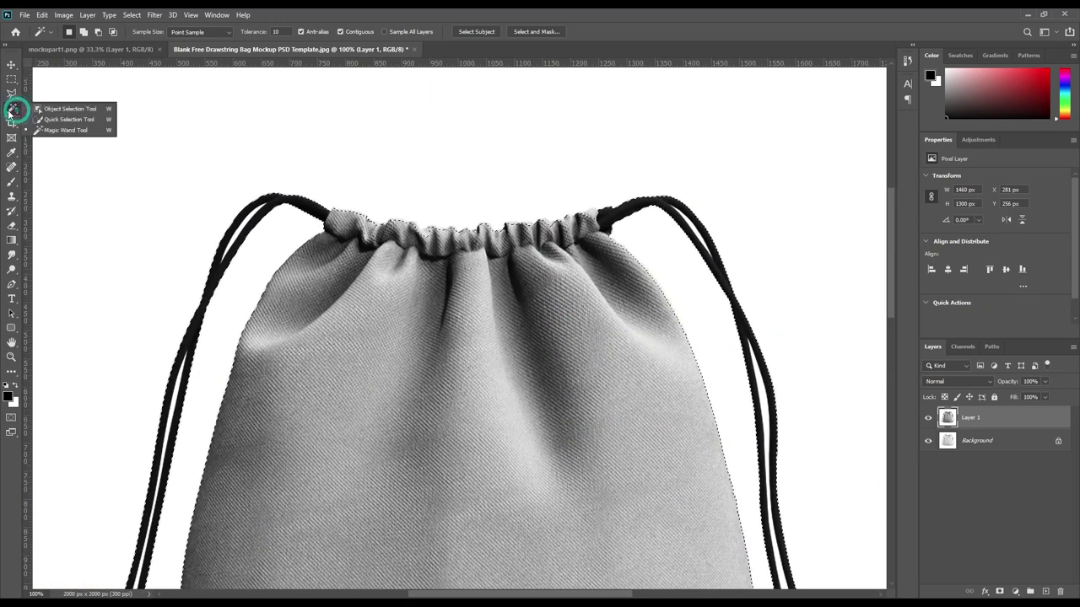
left_click(51, 108)
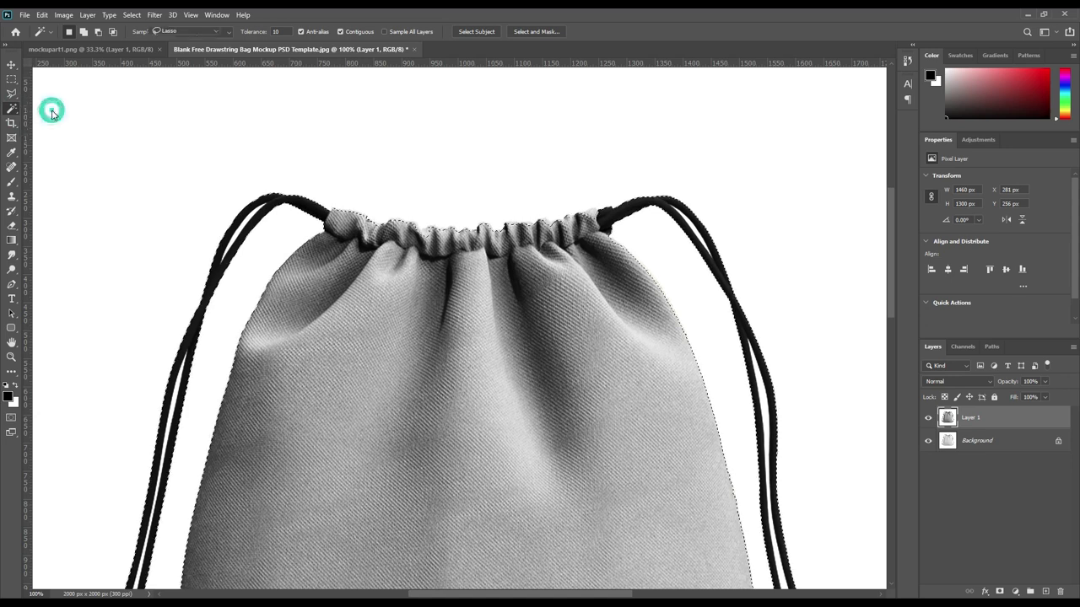
left_click(85, 32)
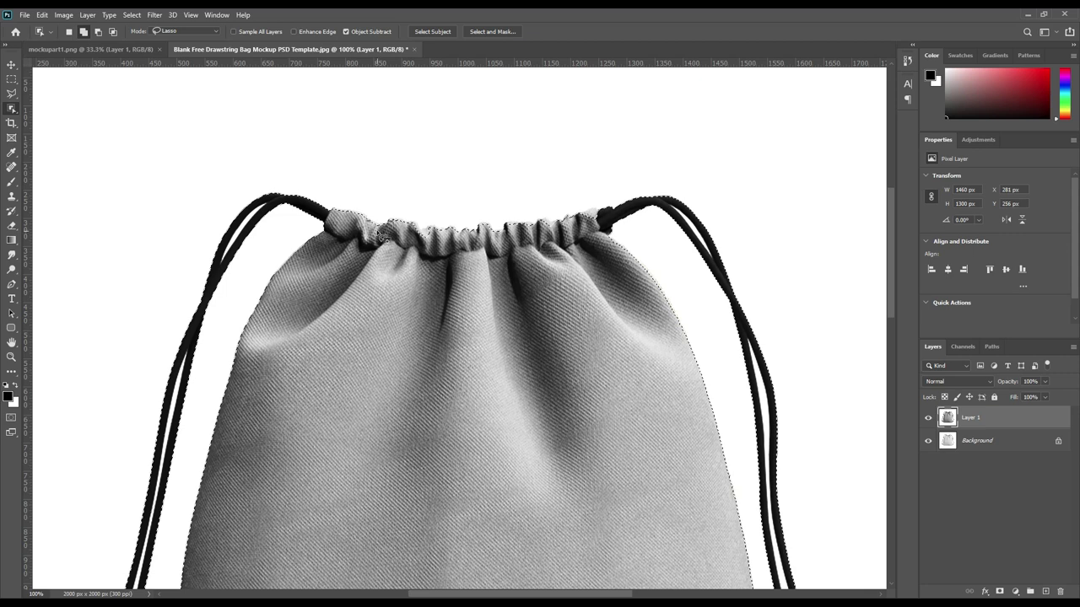
left_click(332, 212)
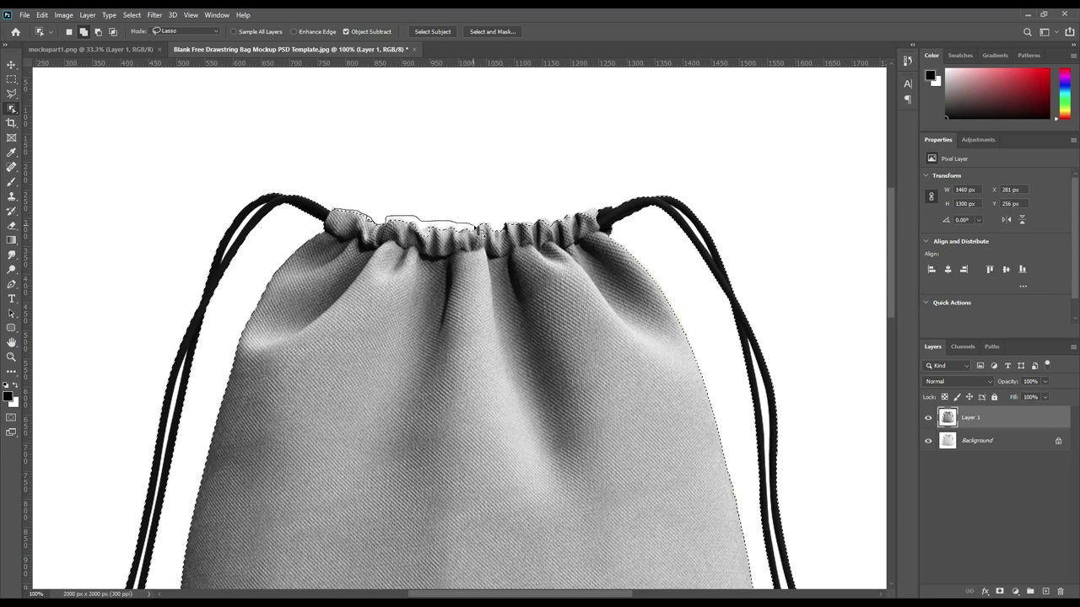
left_click_drag(458, 254, 354, 279)
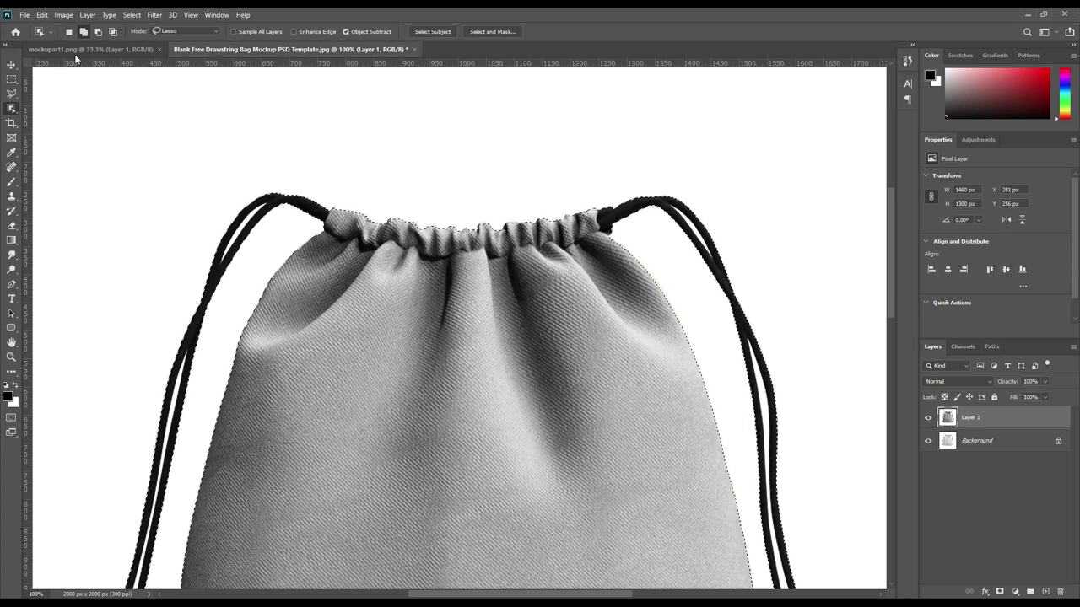
left_click(97, 31)
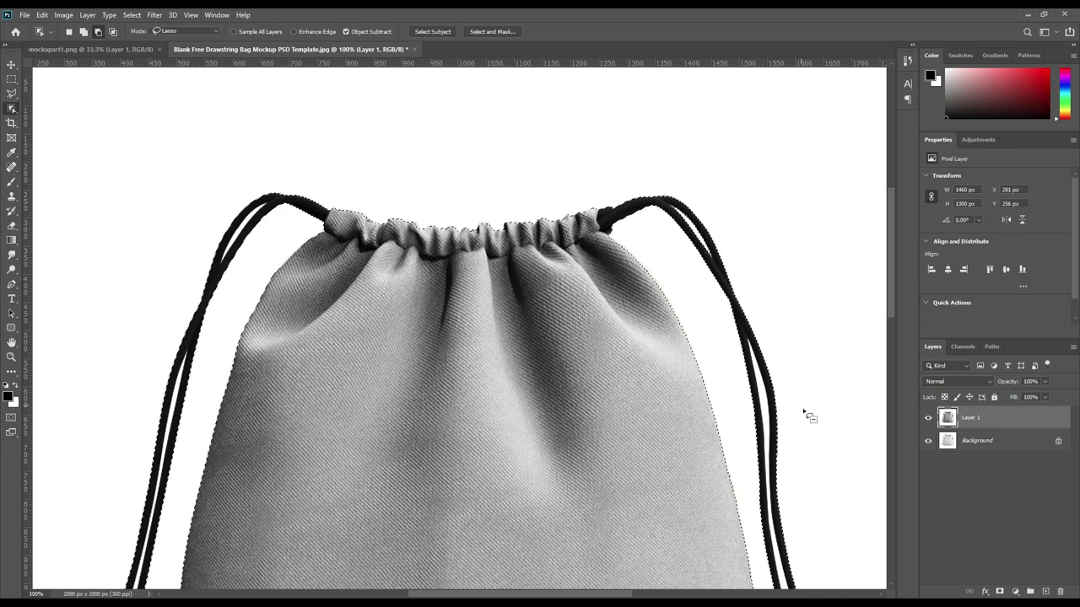
- Clean up the selection around the right drawstring's loop
left_click_drag(805, 415, 664, 182)
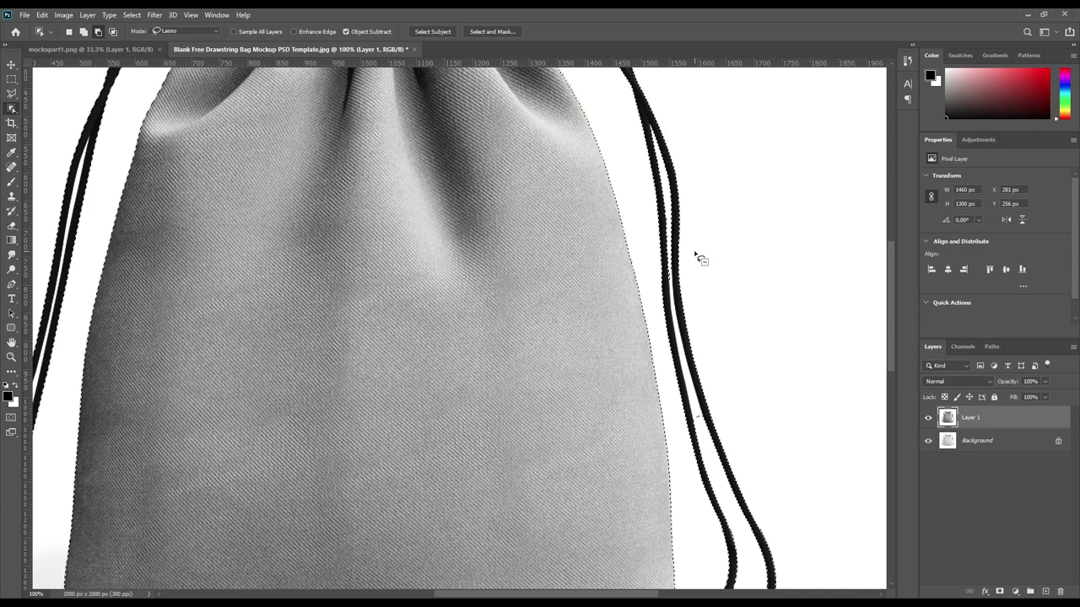
mouse_move(718, 343)
left_mouse_down()
mouse_move(631, 178)
mouse_move(628, 217)
left_mouse_up()
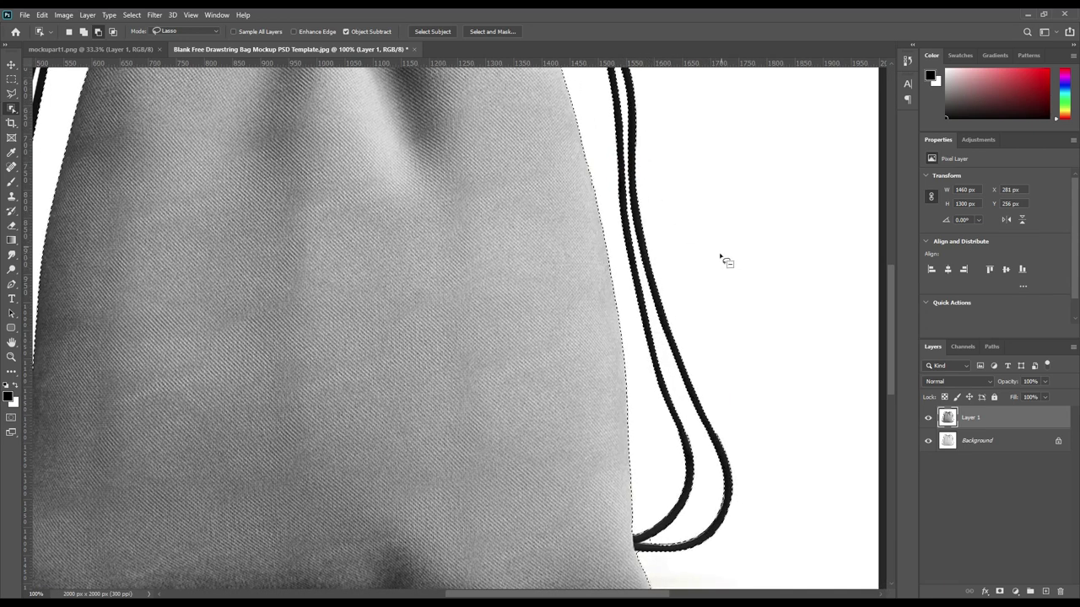
scroll(734, 321, "down", 3)
left_click_drag(674, 387, 700, 377)
mouse_move(626, 407)
left_mouse_down()
mouse_move(662, 422)
mouse_move(698, 398)
left_mouse_up()
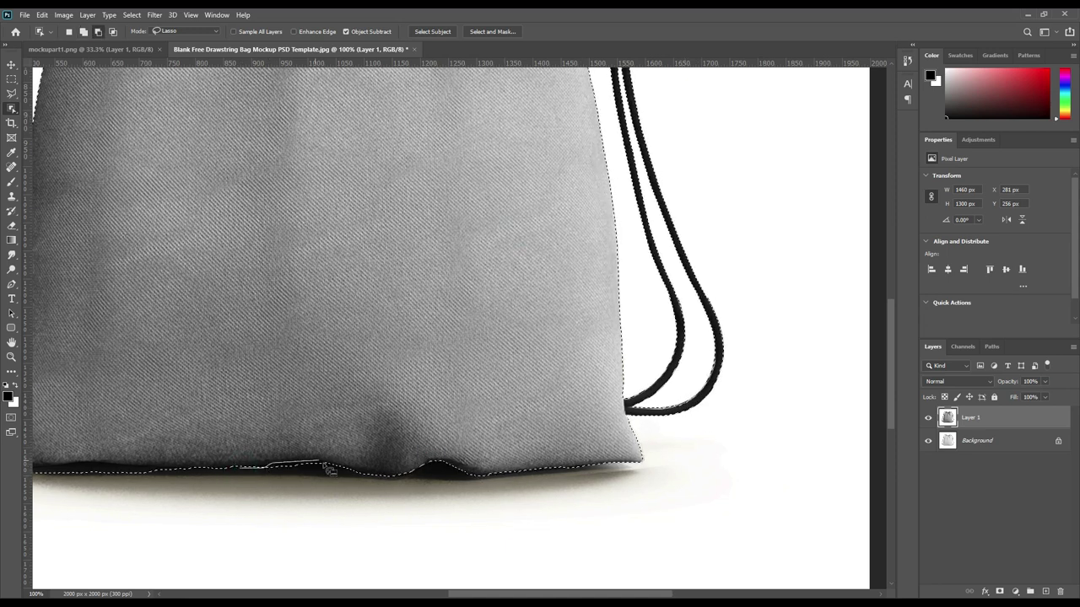
- Fix the selection along the bag's bottom-left edge and trim it beside the left drawstring
left_click_drag(230, 409, 508, 402)
mouse_move(271, 462)
left_mouse_down("alt")
mouse_move(363, 470)
mouse_move(480, 503)
left_mouse_up("alt")
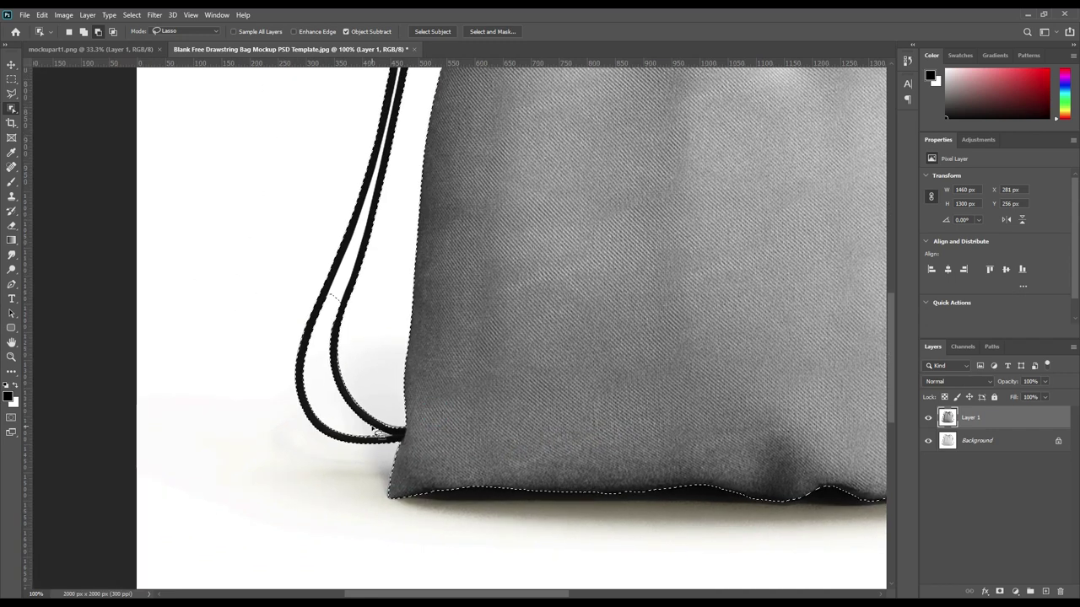
mouse_move(325, 301)
left_mouse_down()
mouse_move(383, 199)
mouse_move(371, 344)
left_mouse_up()
mouse_move(345, 257)
left_mouse_down()
mouse_move(357, 298)
mouse_move(344, 258)
left_mouse_up()
left_click_drag(393, 183, 362, 309)
mouse_move(364, 238)
left_mouse_down()
mouse_move(318, 407)
mouse_move(352, 268)
left_mouse_up()
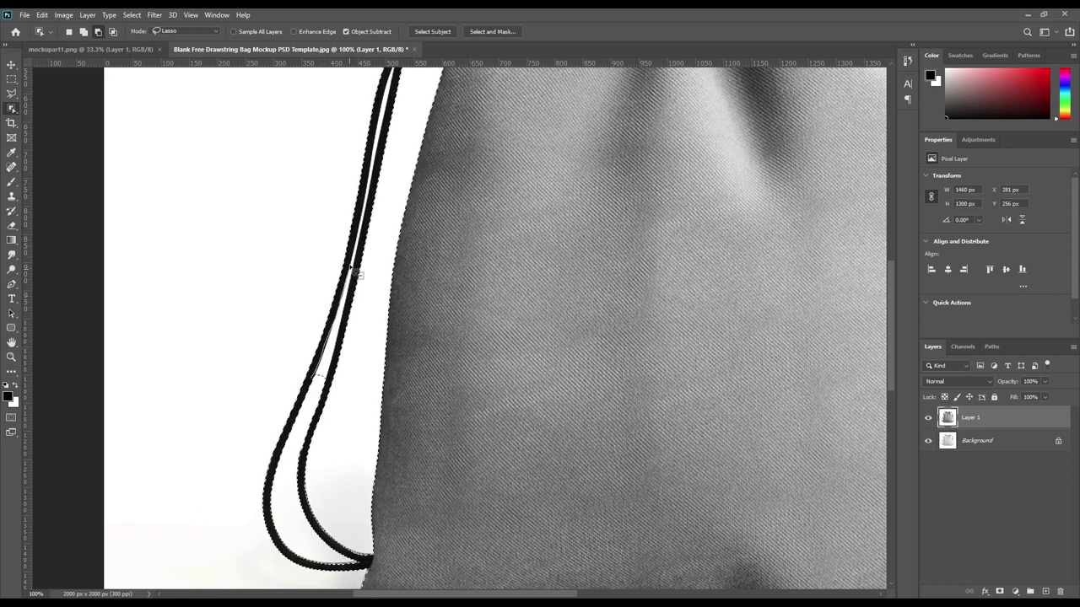
left_click_drag(371, 170, 384, 167)
mouse_move(364, 267)
left_mouse_down()
mouse_move(342, 363)
mouse_move(403, 362)
left_mouse_up()
- Finish outlining the left drawstring up to its top, then zoom back out
scroll(413, 369, "up", 5)
left_click_drag(416, 150, 371, 216)
left_click(339, 289)
mouse_move(333, 372)
left_mouse_down()
mouse_move(361, 369)
mouse_move(379, 308)
left_mouse_up()
scroll(362, 337, "down", 3)
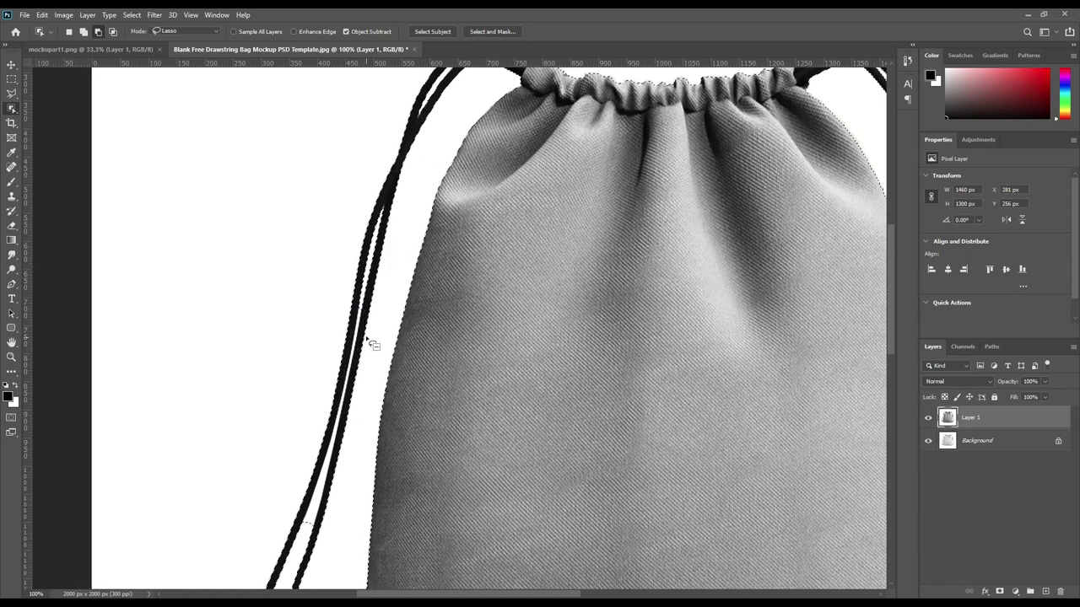
scroll(371, 342, "down", 3)
scroll(480, 315, "up", 2)
scroll(510, 403, "down", 5)
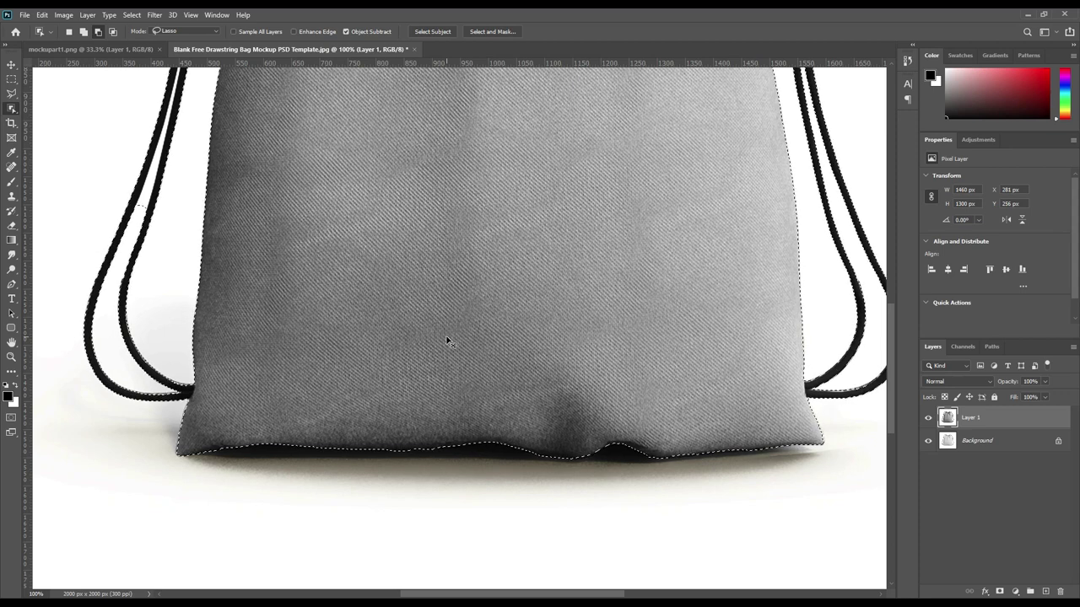
scroll(449, 337, "down", 2)
scroll(456, 337, "down", 3)
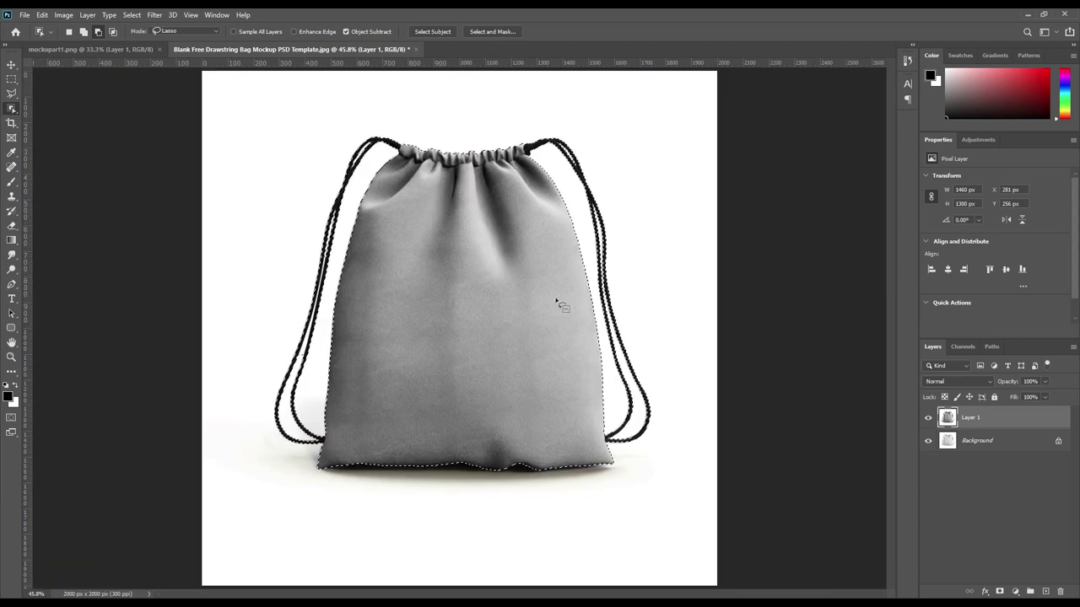
- Hide Layer 1 and copy the selected bag fabric onto a new Layer 2
left_click(928, 418)
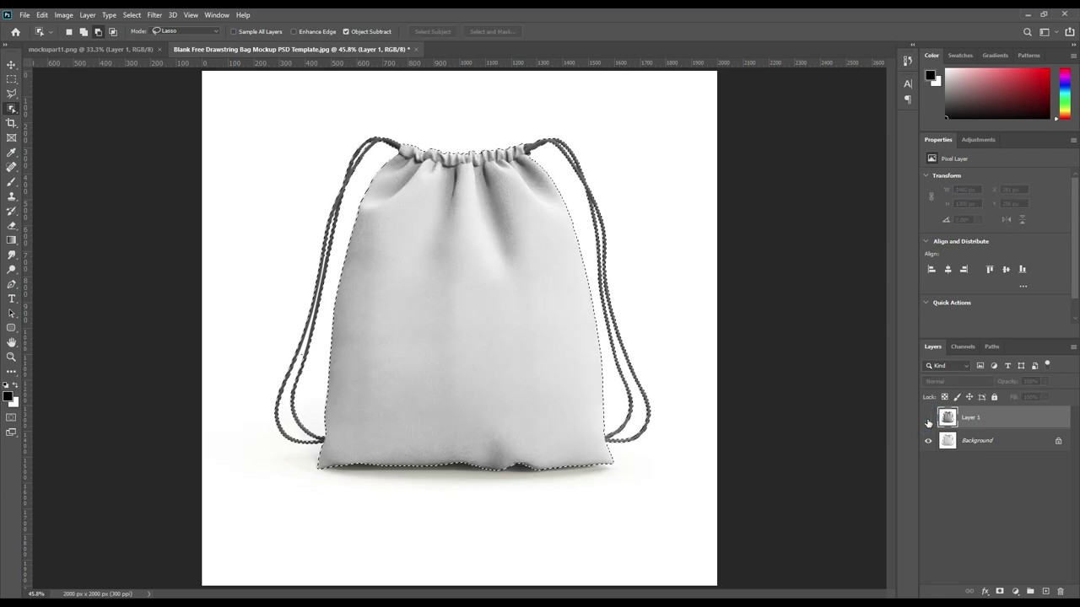
left_click(976, 443)
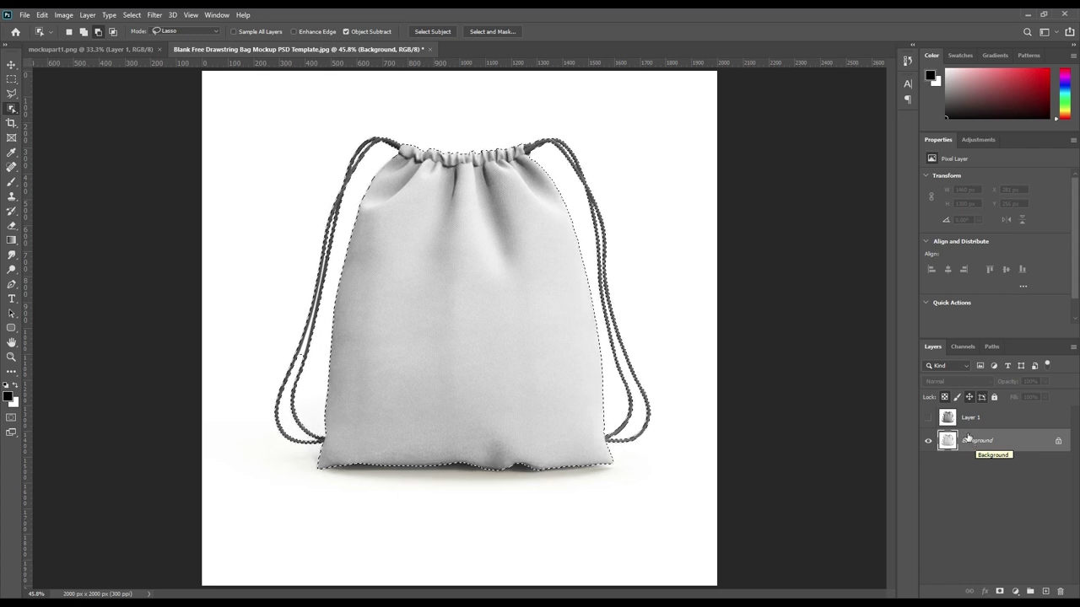
left_click(975, 421)
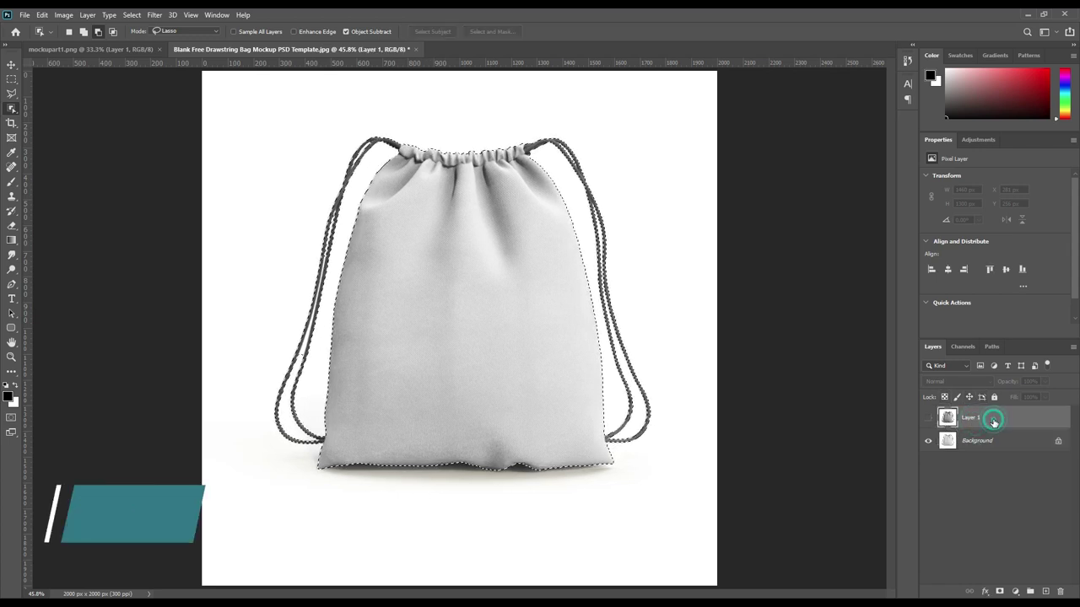
key("ctrl+j")
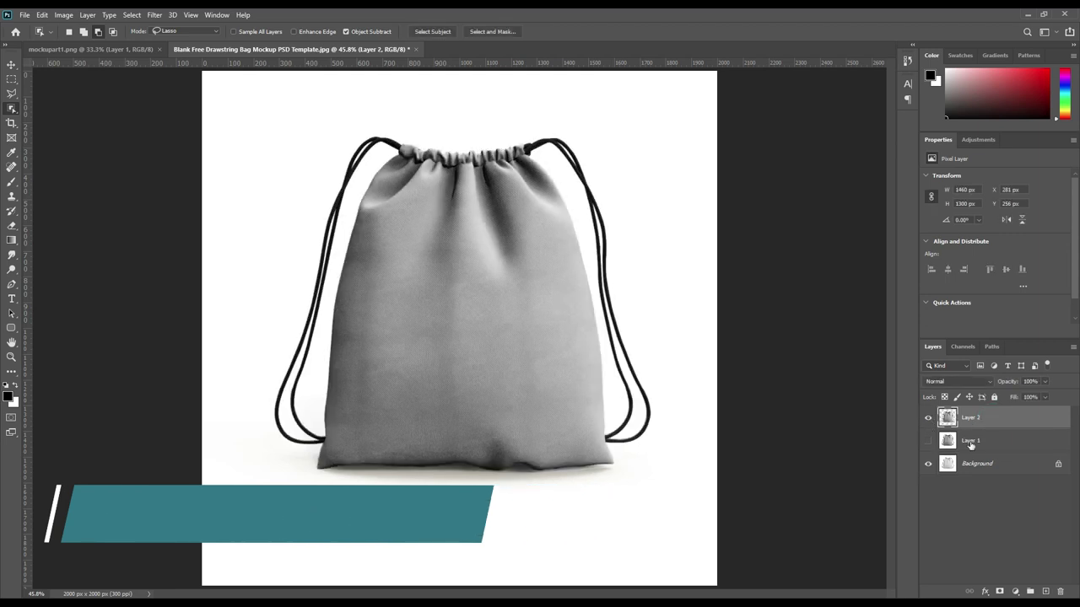
left_click(979, 441)
- Add a red #d41111 Solid Color fill layer beneath the cut-out bag on Layer 2
left_click(1015, 592)
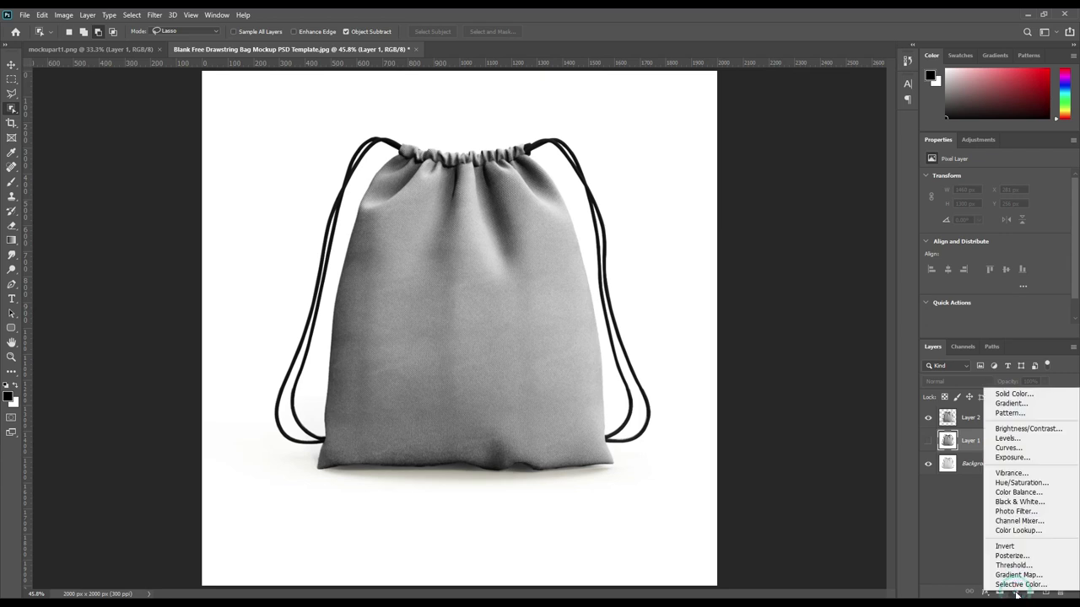
left_click(1023, 395)
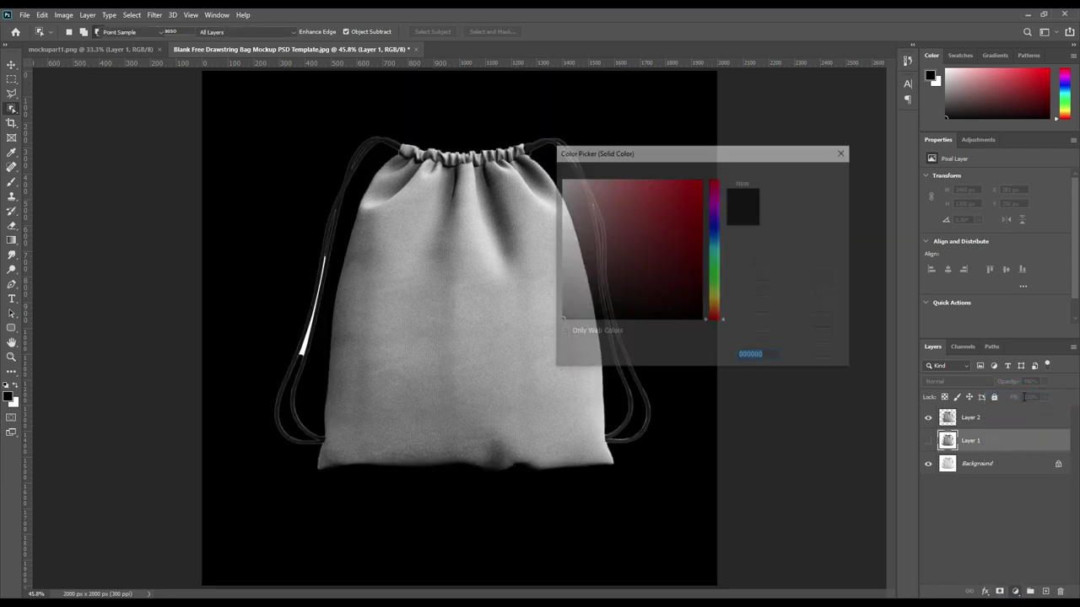
left_click_drag(655, 222, 689, 208)
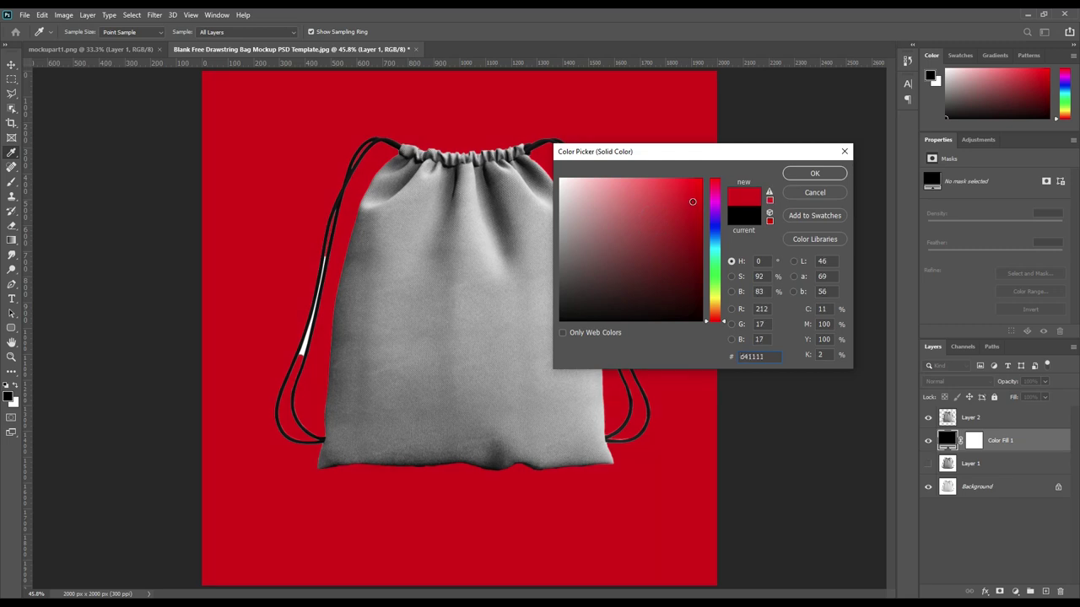
left_click(815, 173)
left_click(970, 417)
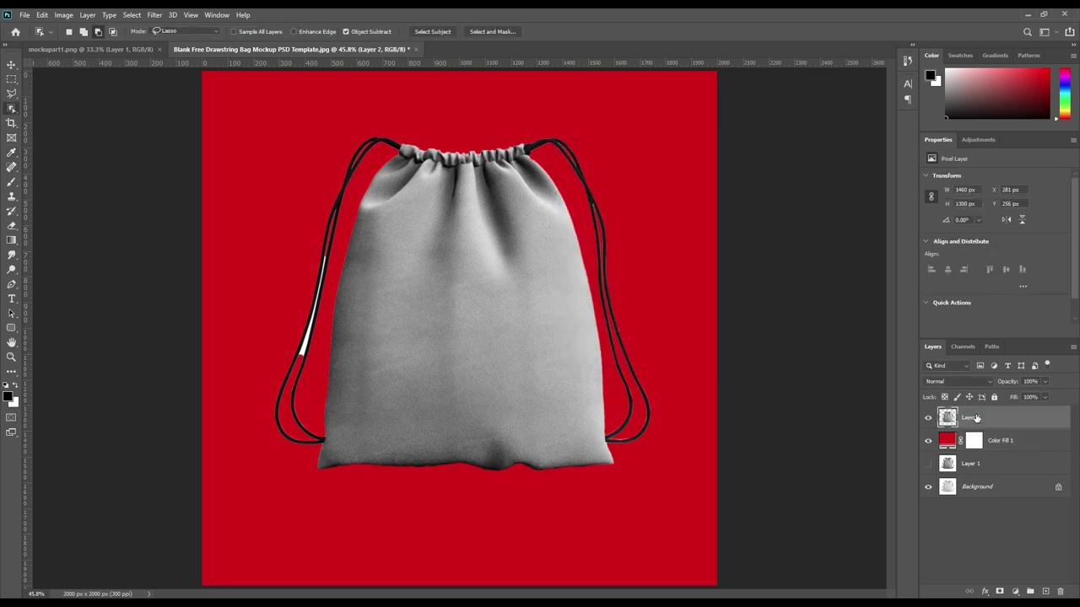
right_click(11, 110)
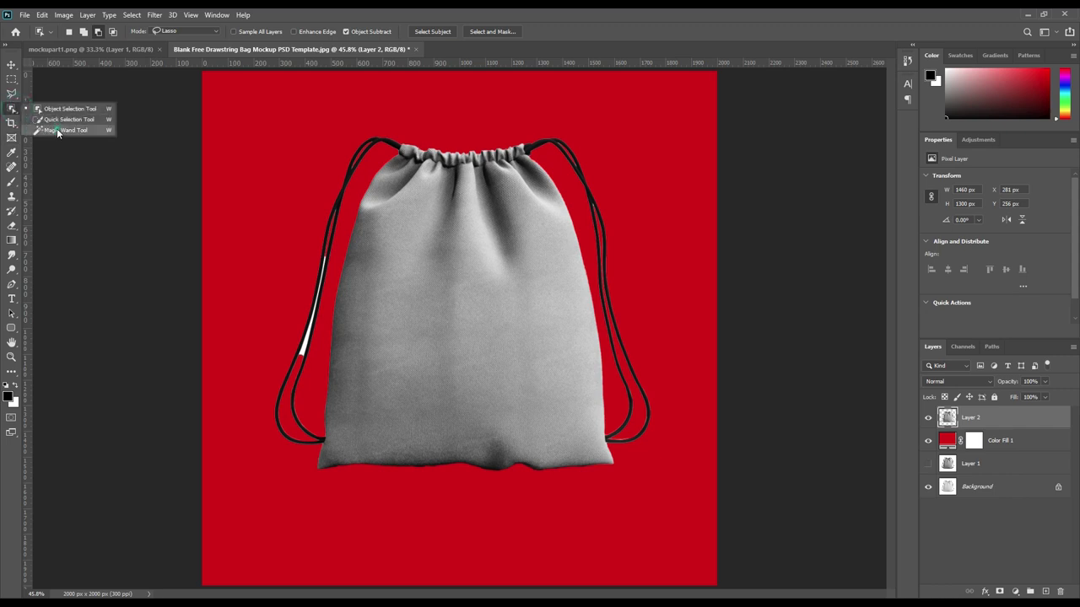
- Delete the white highlight on the left drawstring using Magic Wand at tolerance 20
left_click(57, 130)
left_click(278, 31)
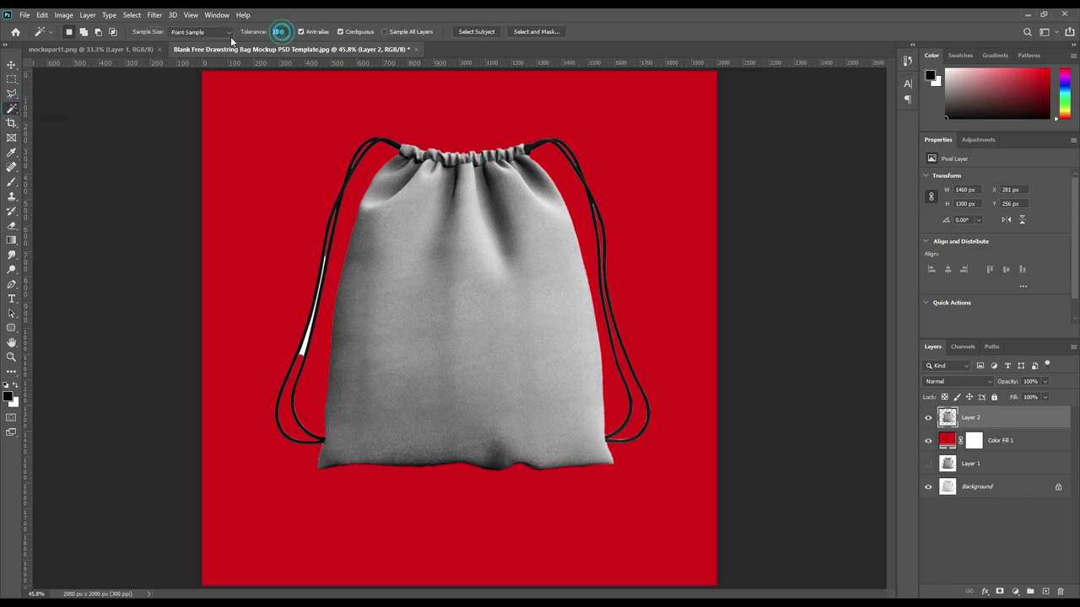
type("20")
left_click(305, 344)
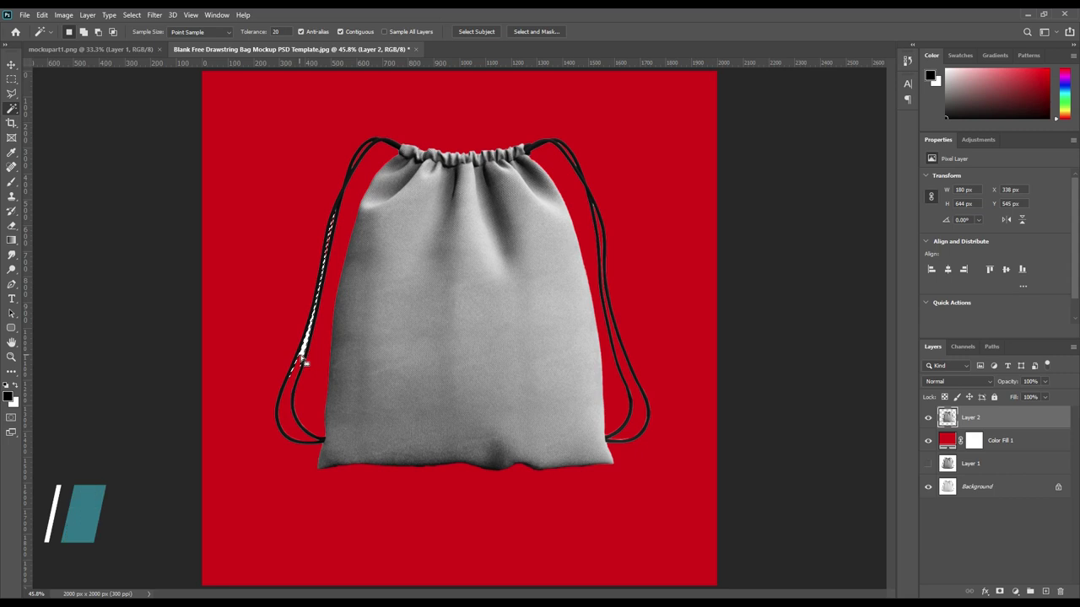
key("Delete")
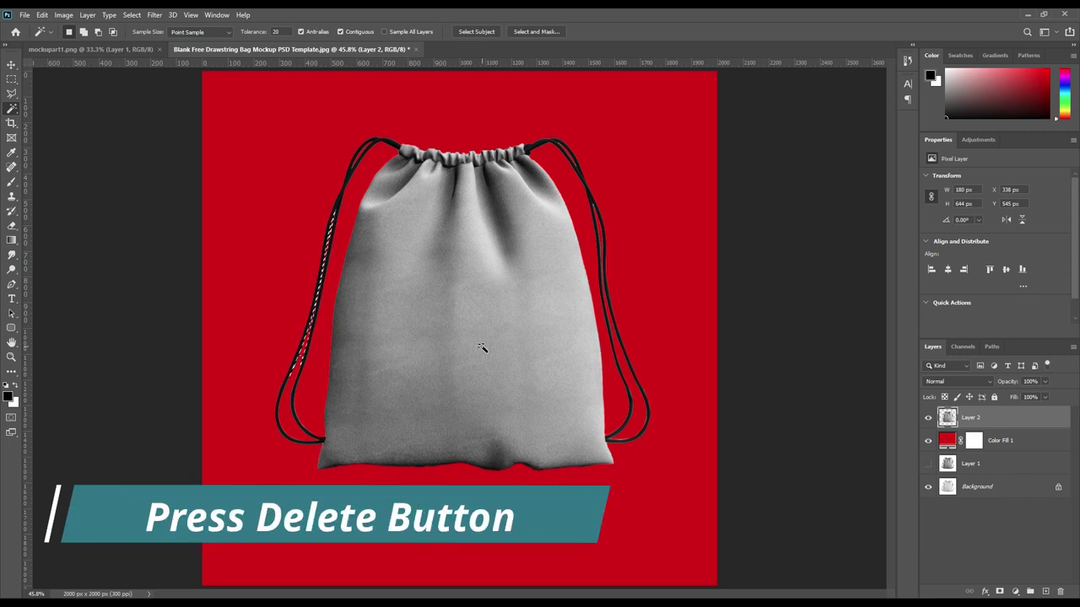
key("ctrl+d")
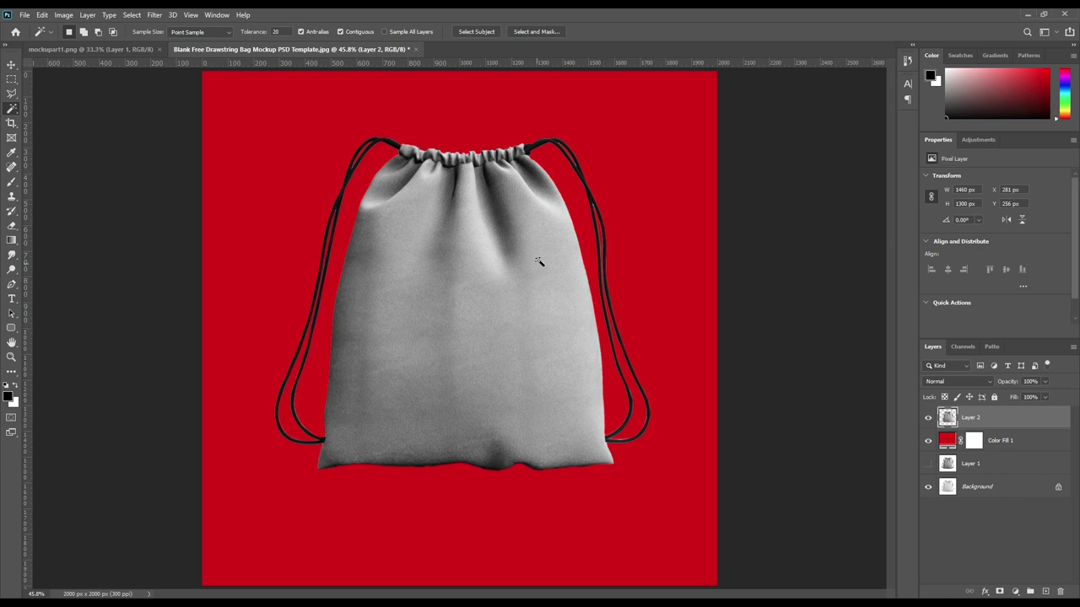
left_click(11, 64)
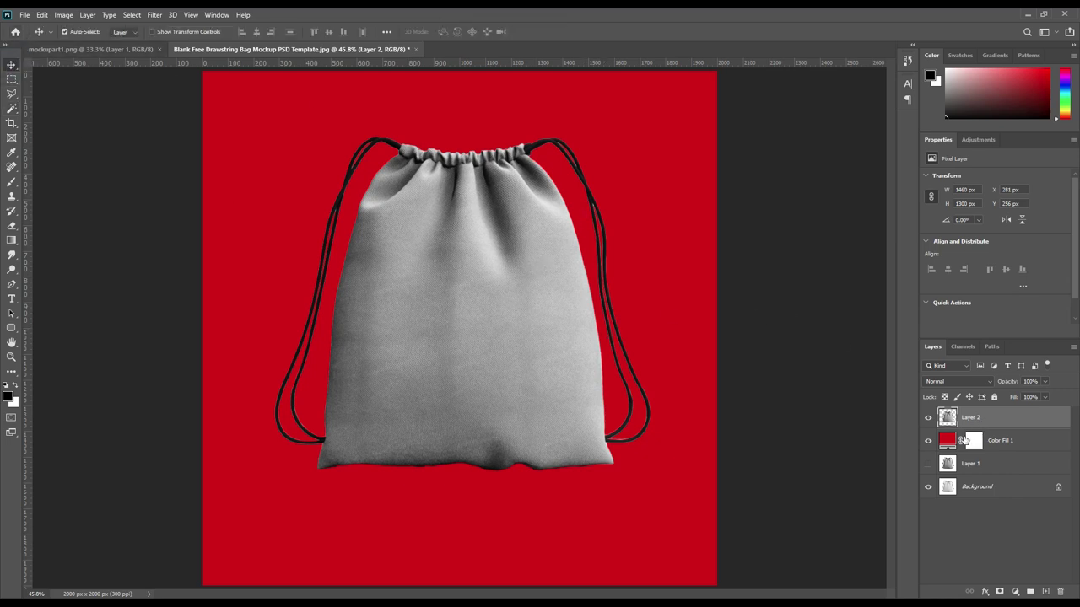
- Delete the Color Fill 1 and Layer 1 layers
left_click(1004, 444)
key("Delete")
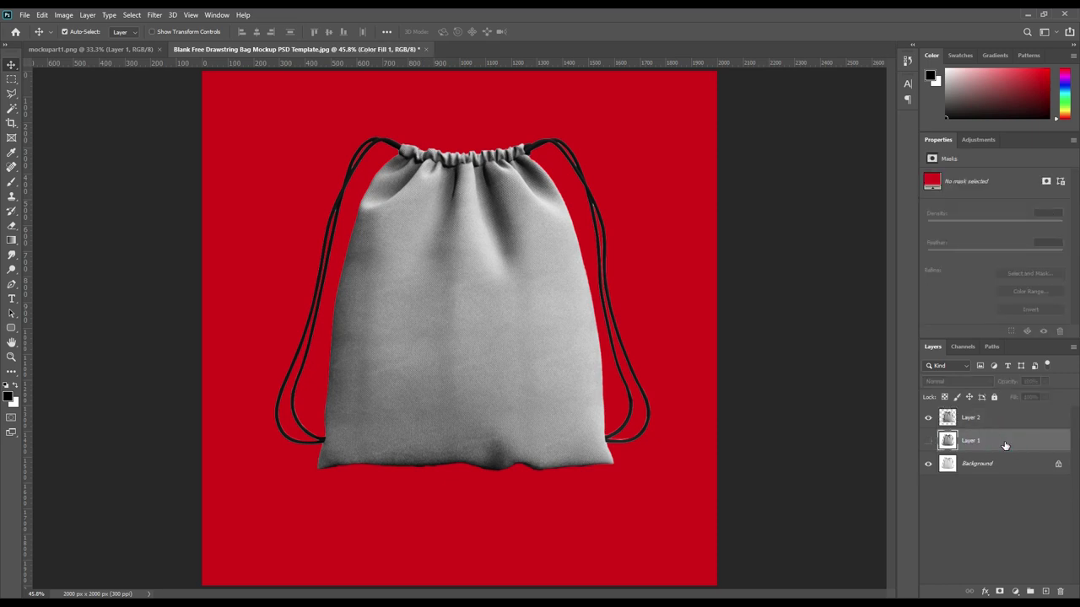
left_click(989, 442)
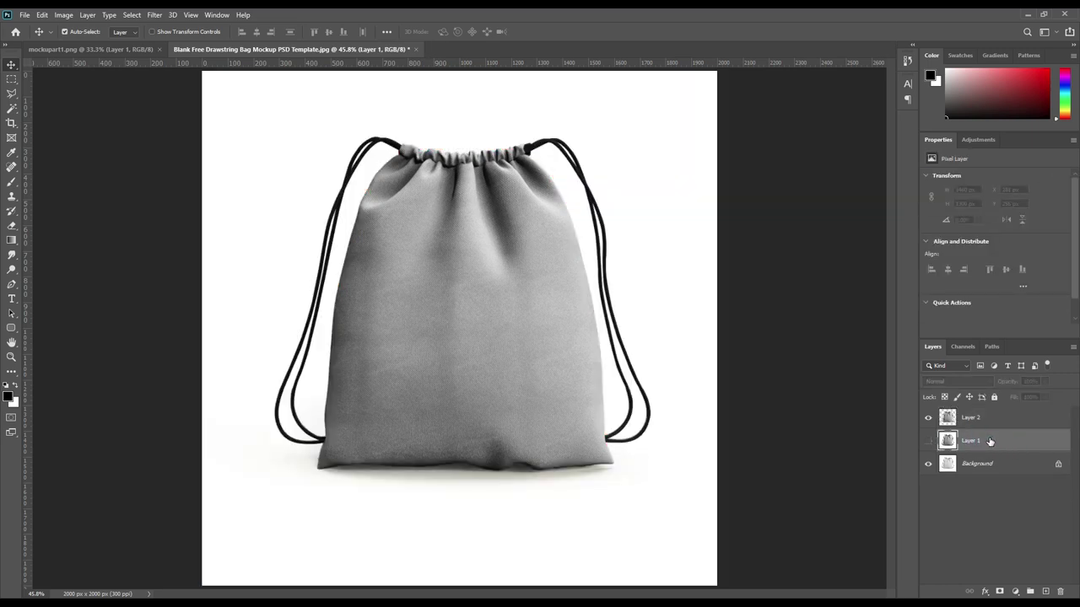
key("Delete")
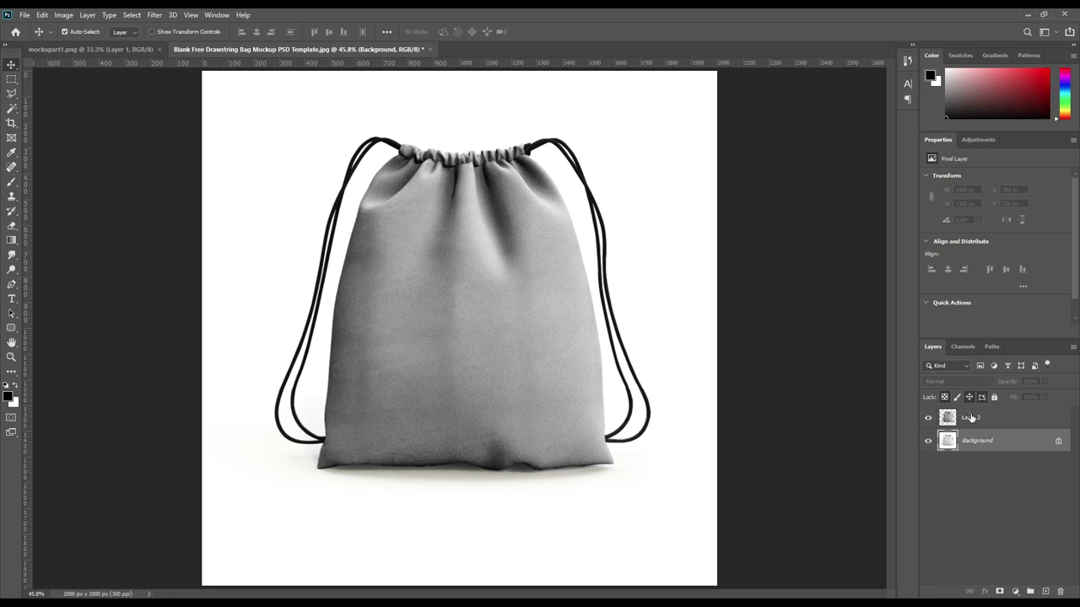
- Rename Layer 2 to 'Object ID' and hide it
double_click(971, 417)
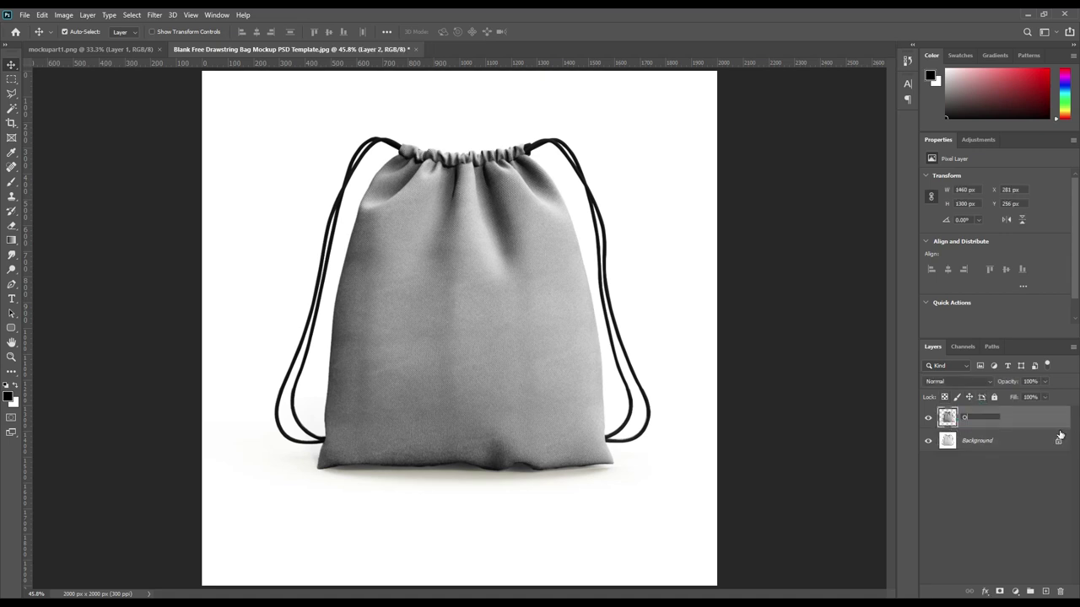
type("Object ID")
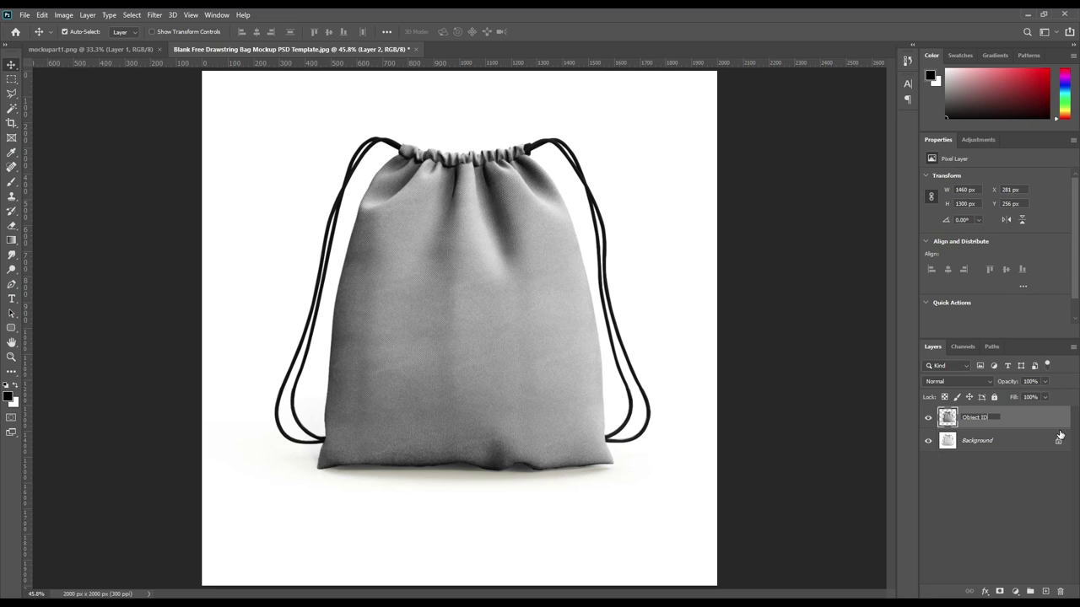
key("Return")
left_click(1014, 440)
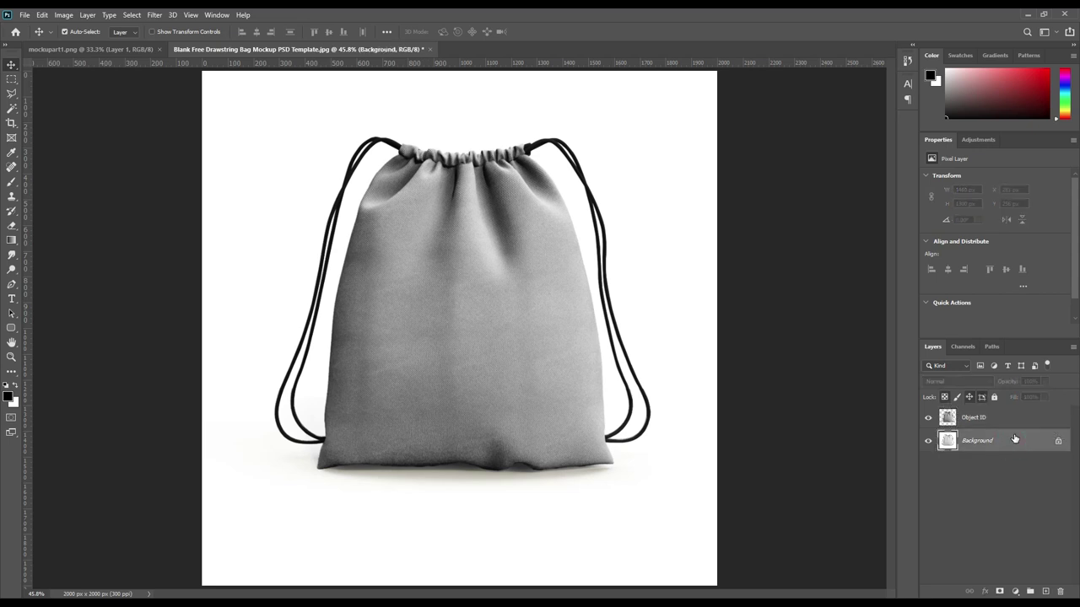
left_click(928, 418)
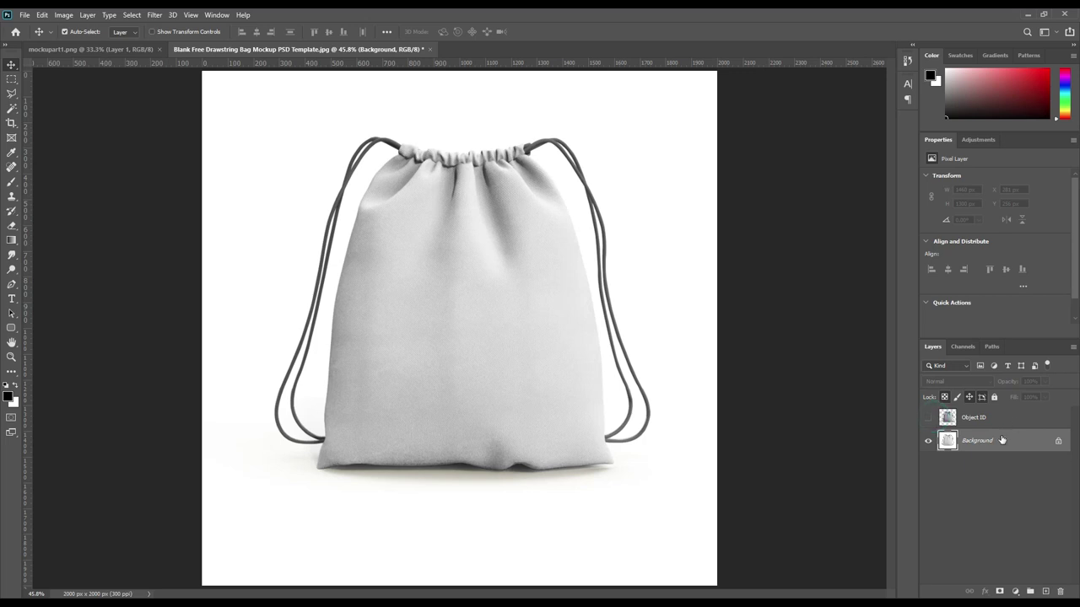
- Draw a rectangle over the whole bag and fill it orange (#ffae00)
left_click(11, 328)
left_click(47, 330)
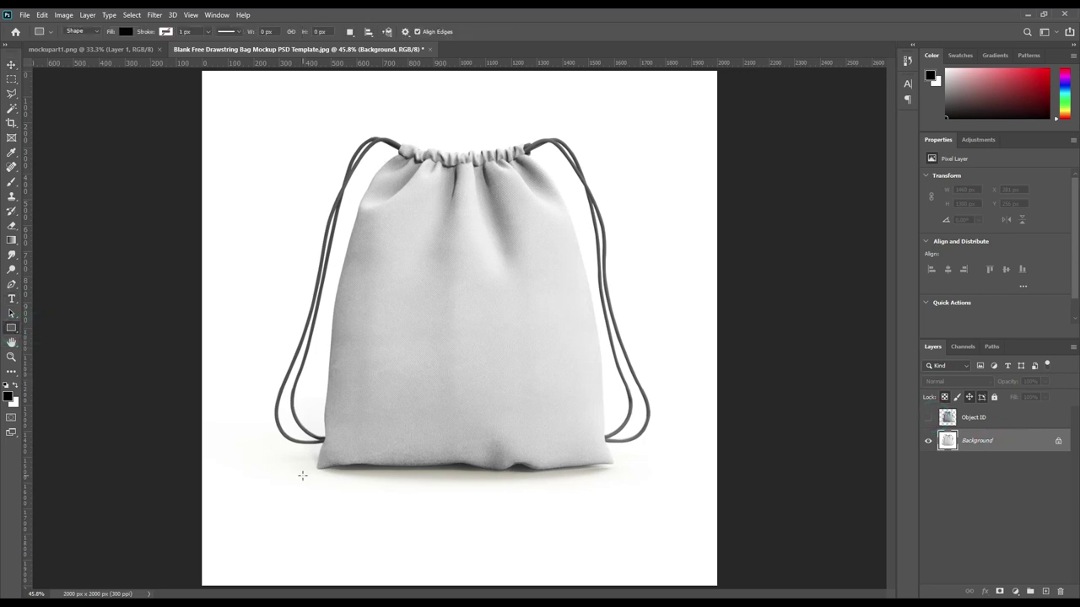
mouse_move(301, 477)
left_mouse_down()
mouse_move(610, 162)
mouse_move(618, 135)
left_mouse_up()
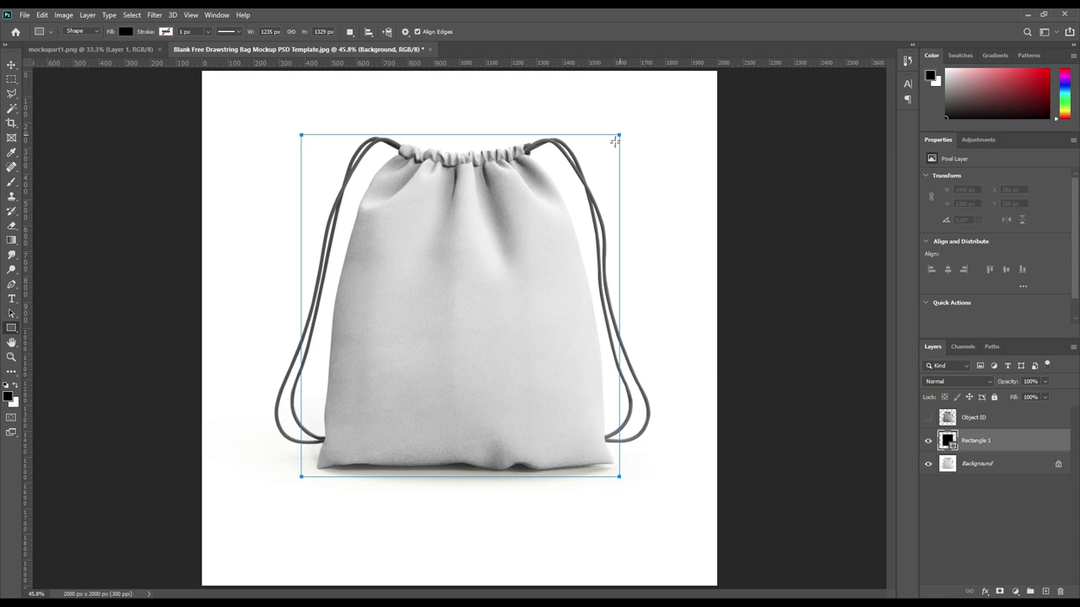
double_click(948, 440)
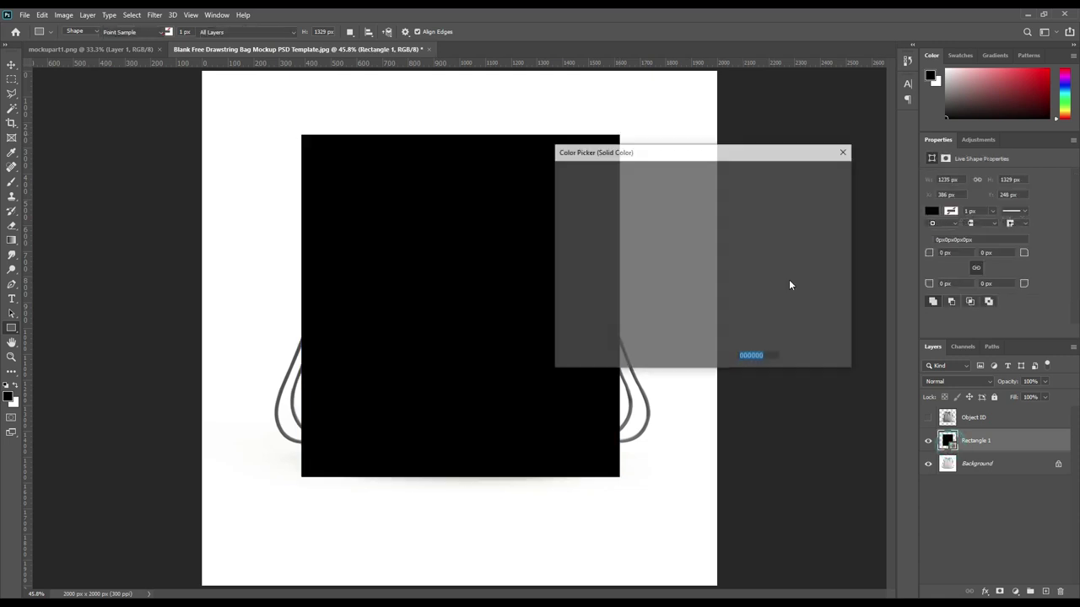
left_click(699, 181)
left_click(719, 310)
left_click_drag(719, 310, 716, 304)
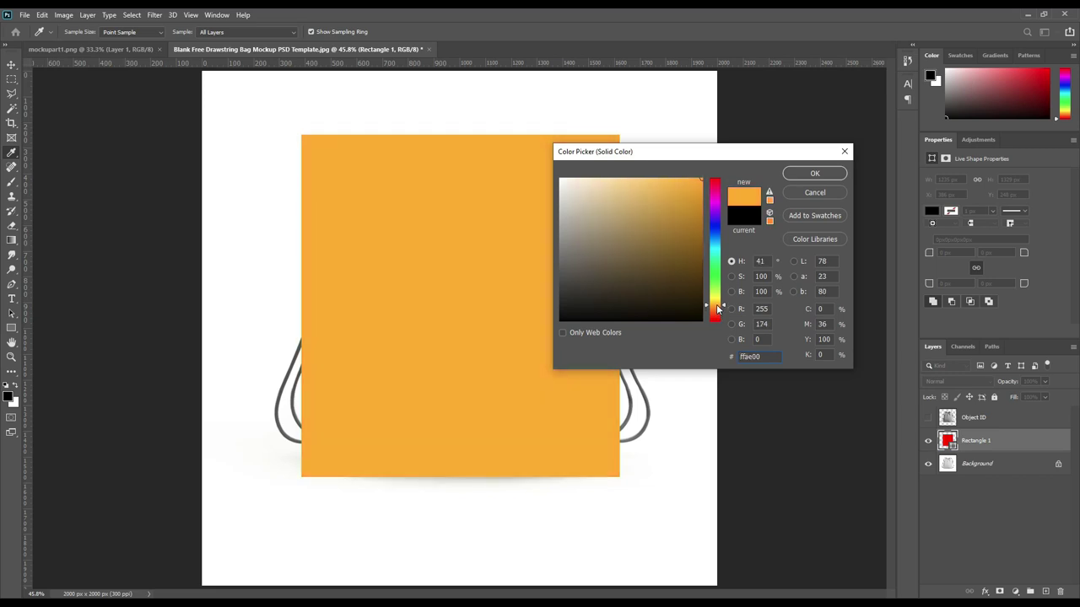
left_click(815, 173)
- Convert Rectangle 1 to a smart object and set its opacity to 59%
right_click(978, 447)
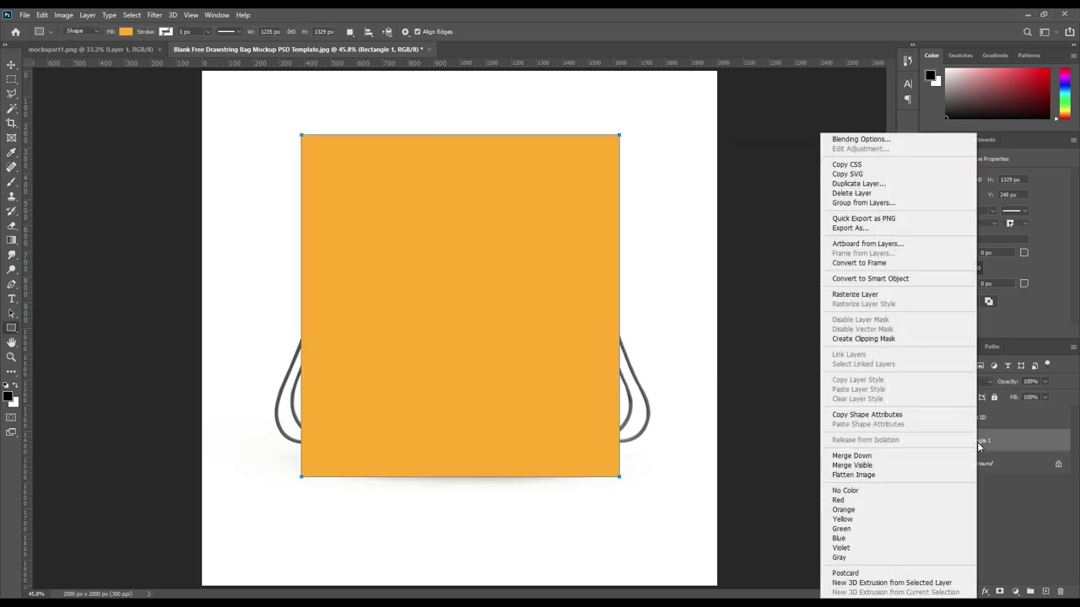
left_click(893, 279)
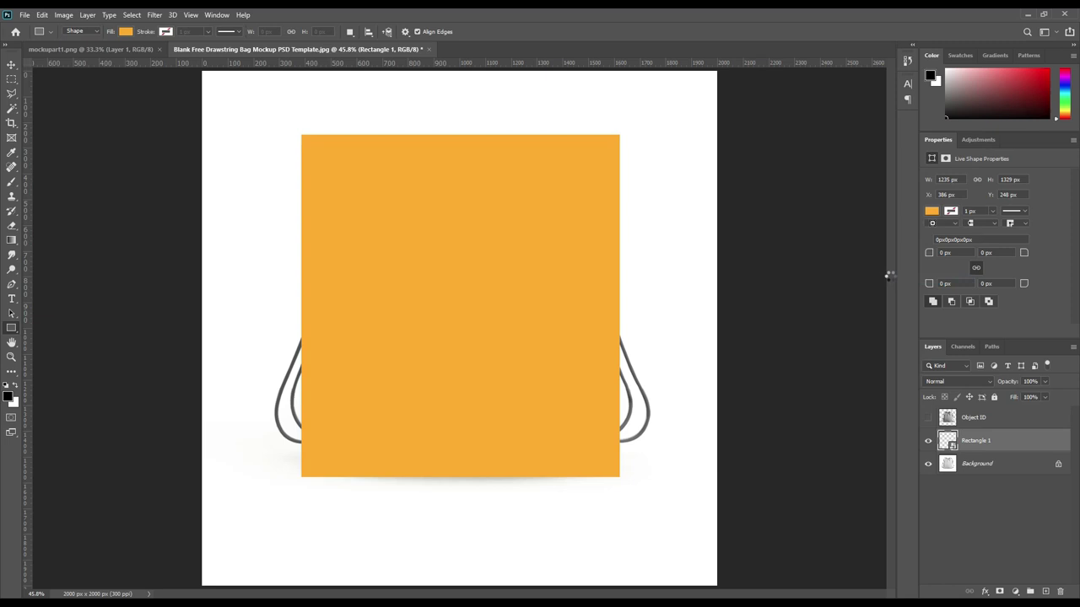
type("59")
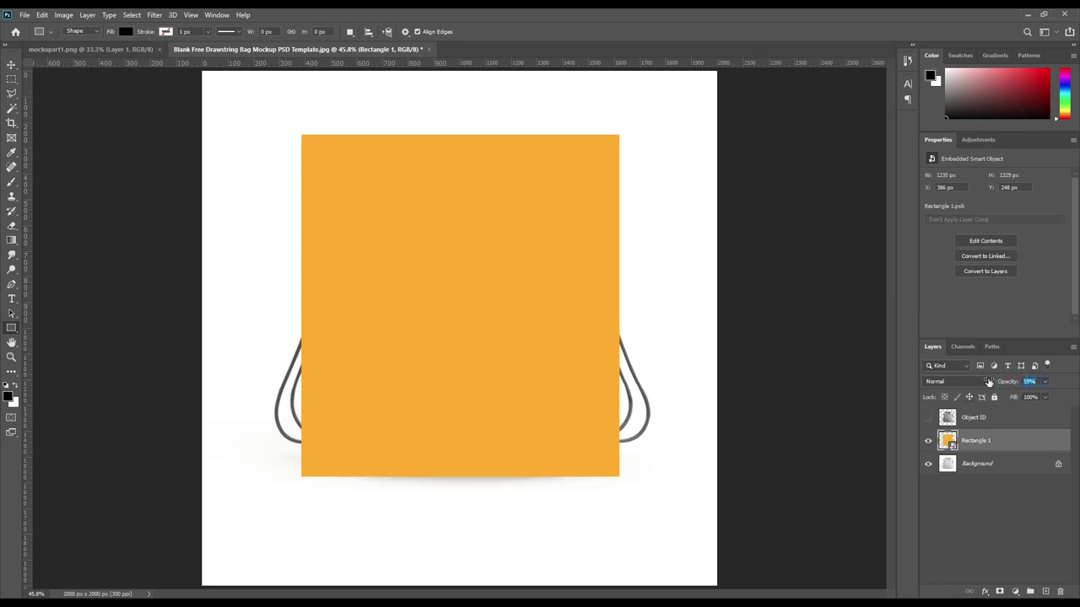
key("Return")
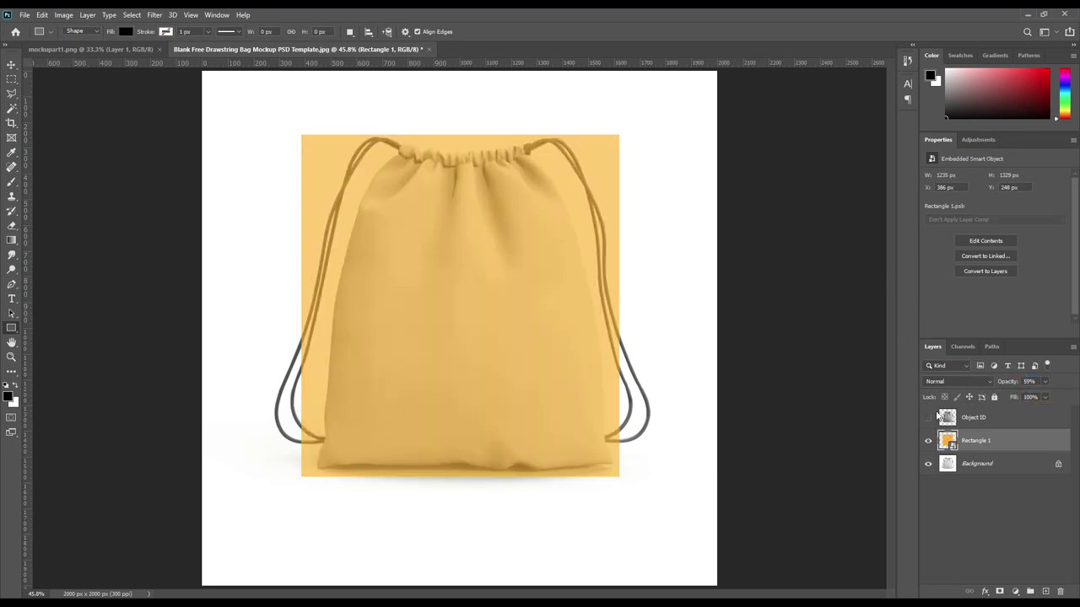
key("ctrl+t")
- Taper the orange overlay's top edge inward in perspective, nudge it right, and commit
right_click(414, 215)
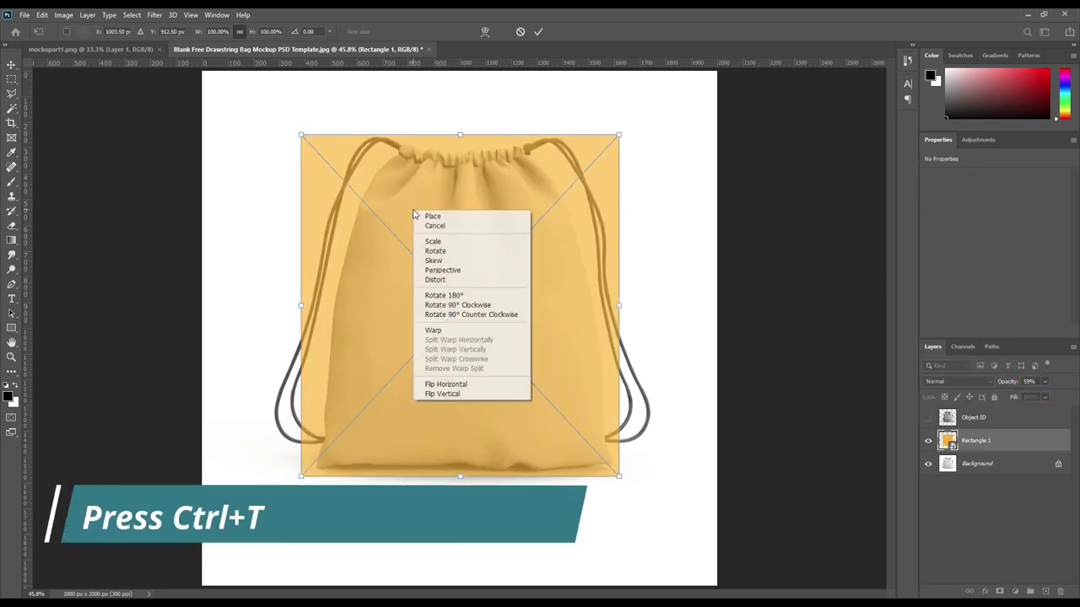
left_click(447, 270)
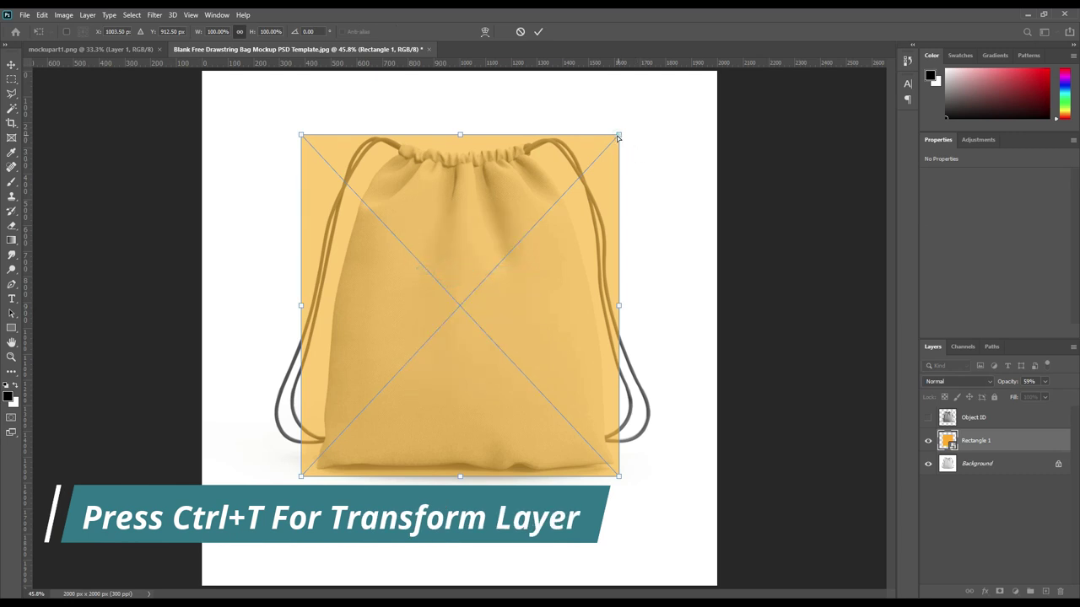
left_click_drag(618, 138, 579, 147)
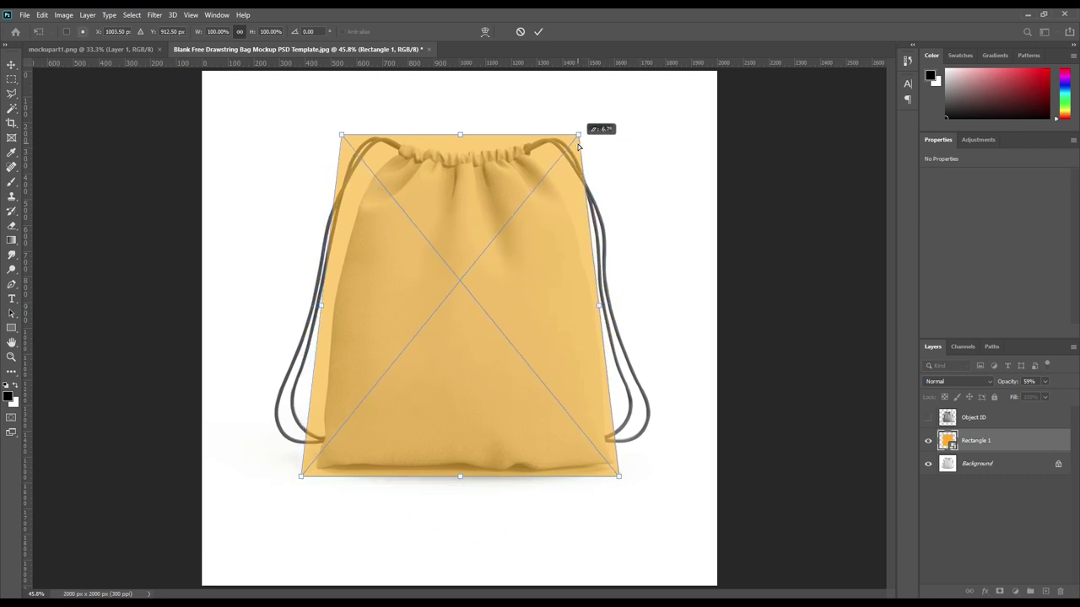
left_click_drag(578, 147, 565, 148)
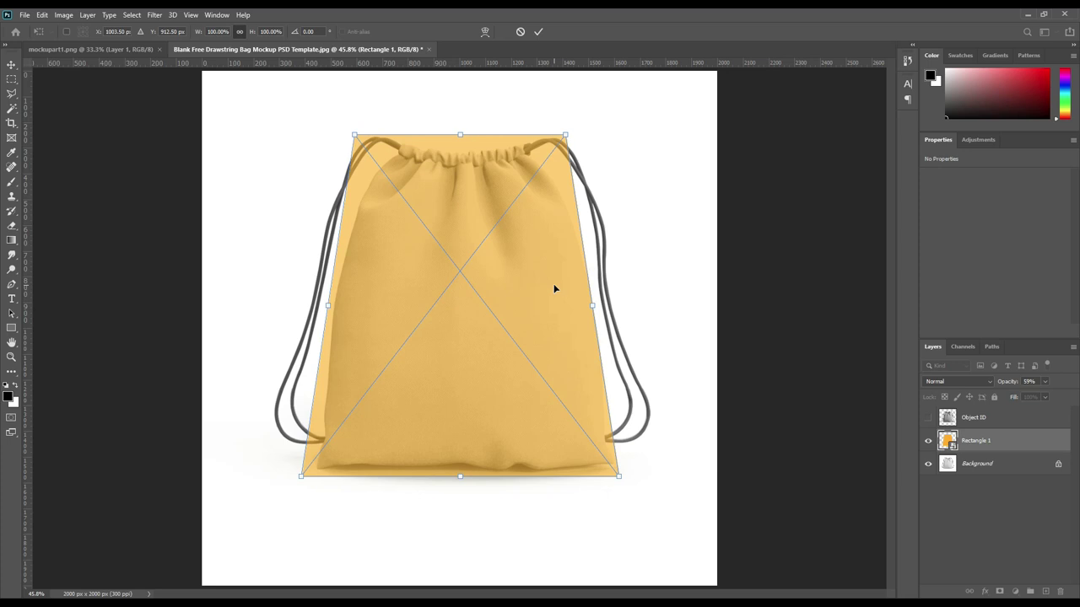
key("Right")
key("Right")
key("Right")
key("Right")
key("Right")
key("Right")
key("Right")
key("Right")
key("Right")
key("Right")
key("Right")
key("Right")
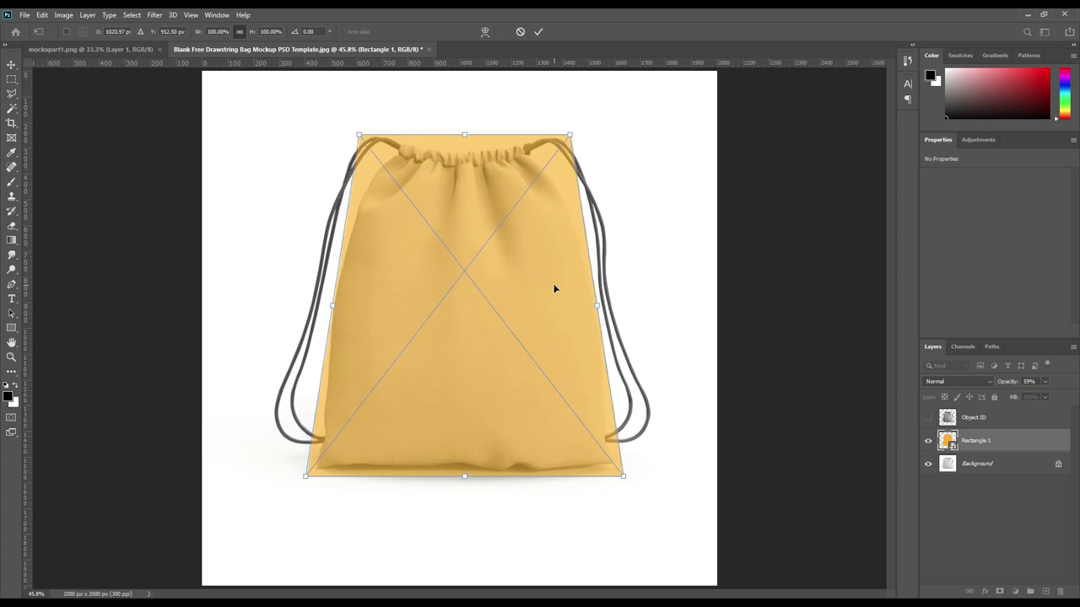
left_click(540, 31)
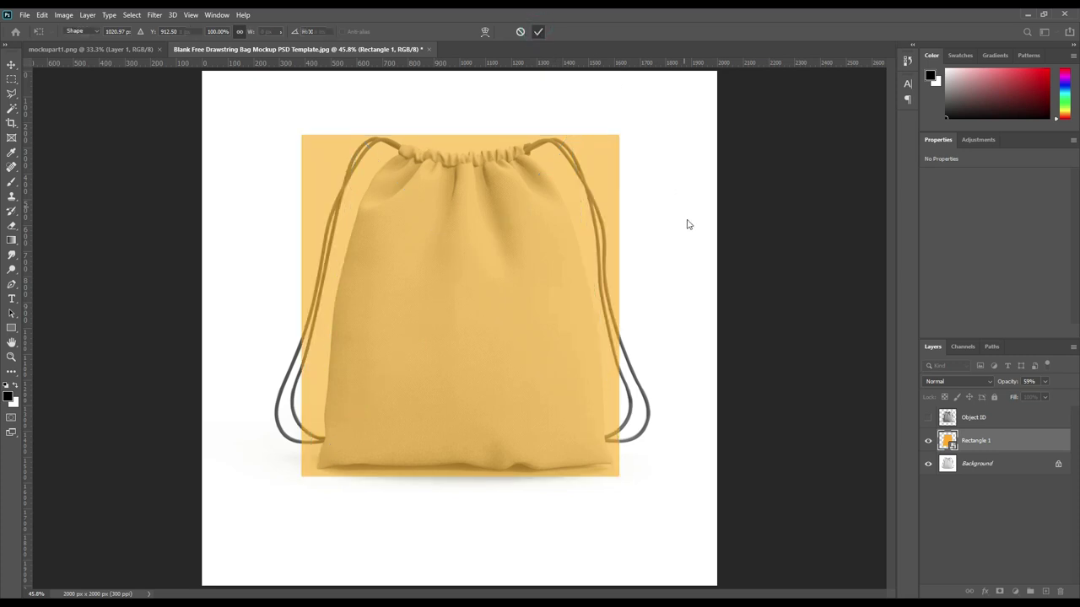
- Mask Rectangle 1 to the bag's Object ID selection, then set up a 125 px black brush
left_click(947, 419, "ctrl")
left_click(998, 591)
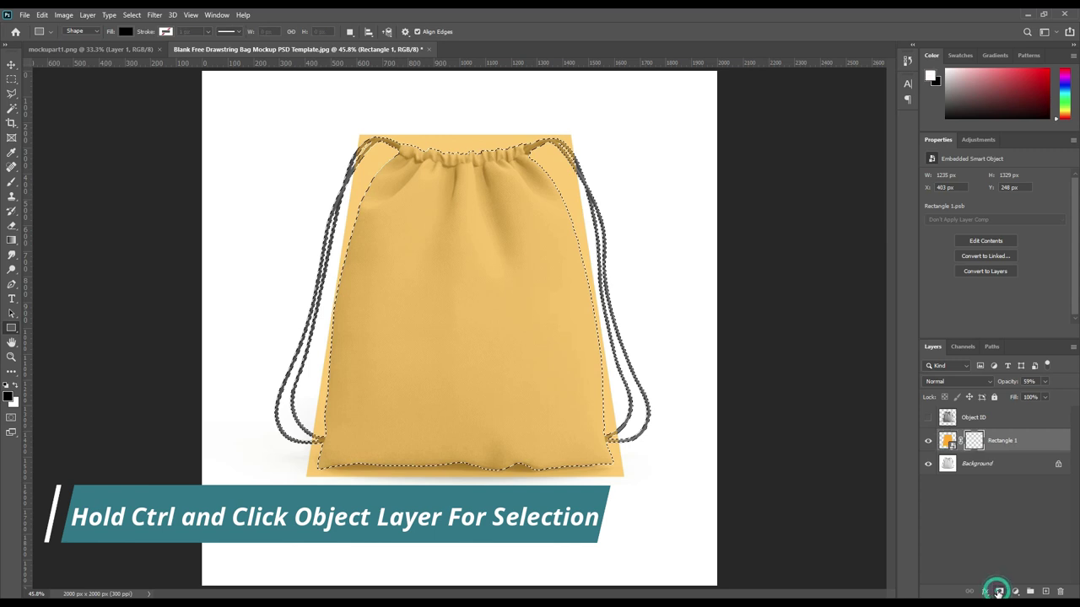
left_click(11, 180)
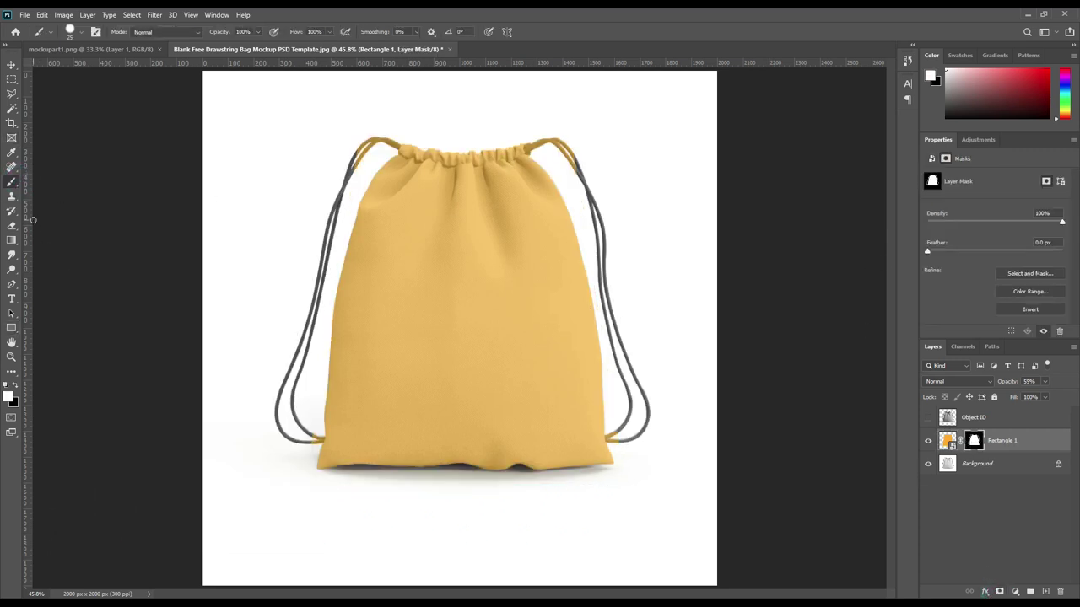
key("bracketright")
key("bracketright")
key("bracketright")
left_click(83, 34)
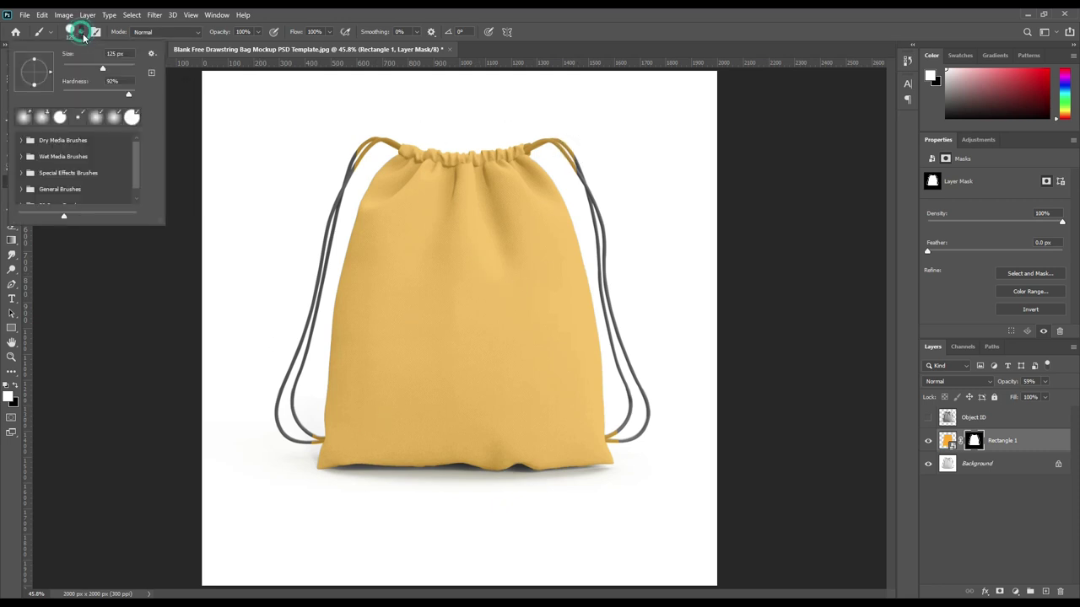
left_click(125, 91)
left_click(316, 27)
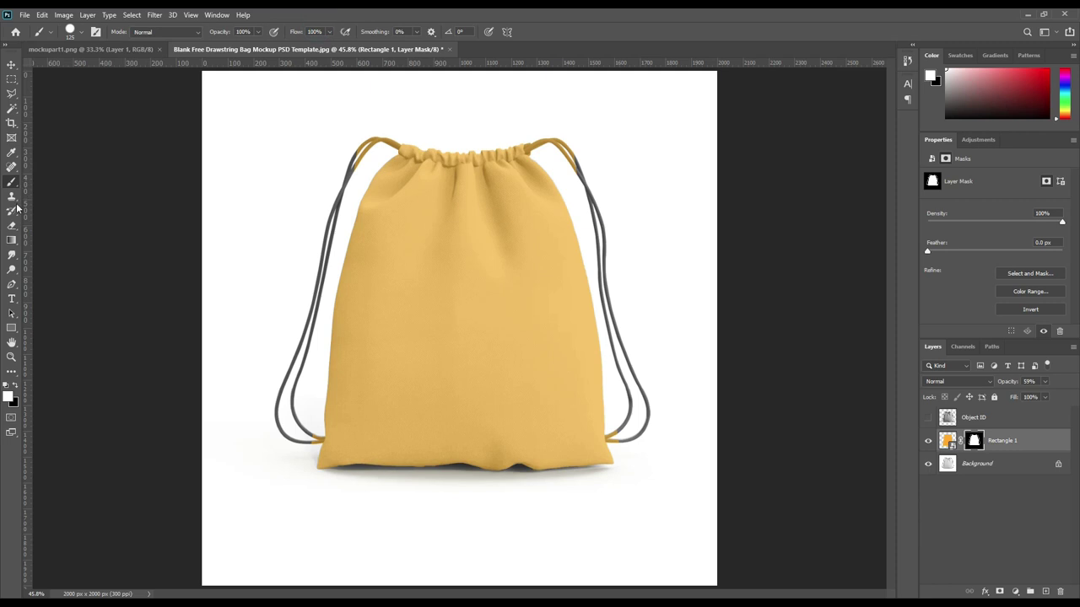
left_click(14, 386)
- Paint black on the mask with a smaller brush to remove the orange from the right drawstring
scroll(742, 235, "up", 2)
scroll(747, 236, "up", 2)
scroll(747, 237, "up", 2)
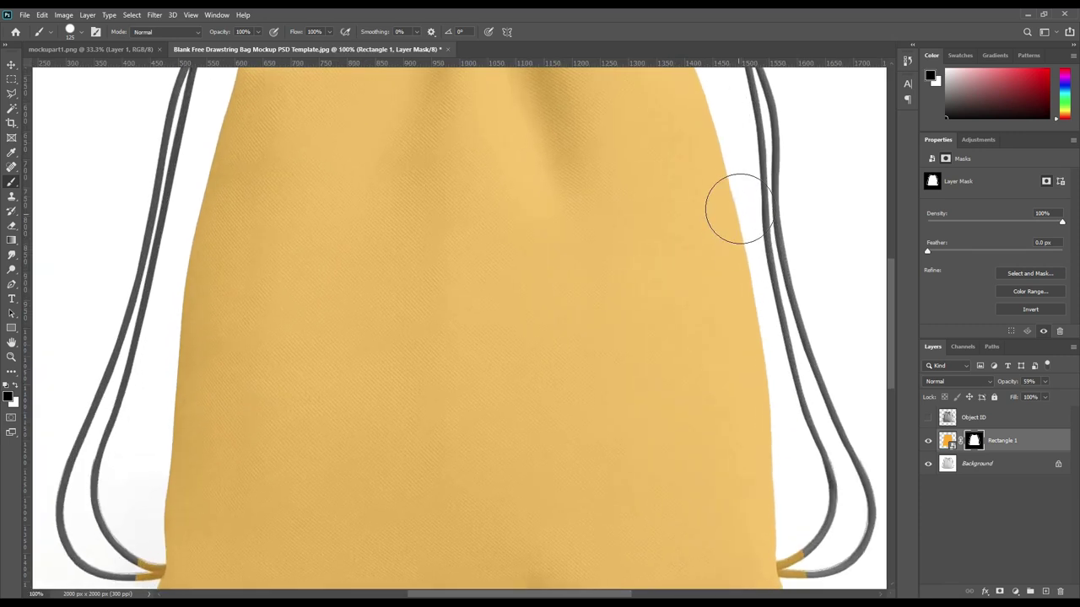
scroll(735, 205, "up", 2)
left_click_drag(573, 458, 482, 606)
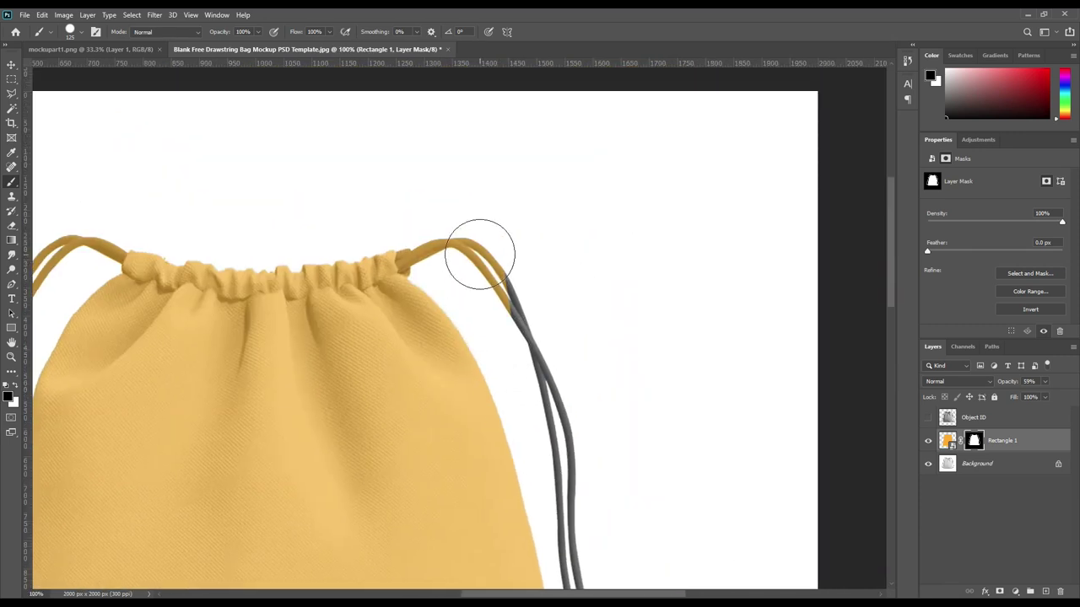
key("bracketleft")
key("bracketleft")
key("bracketleft")
key("bracketleft")
key("bracketleft")
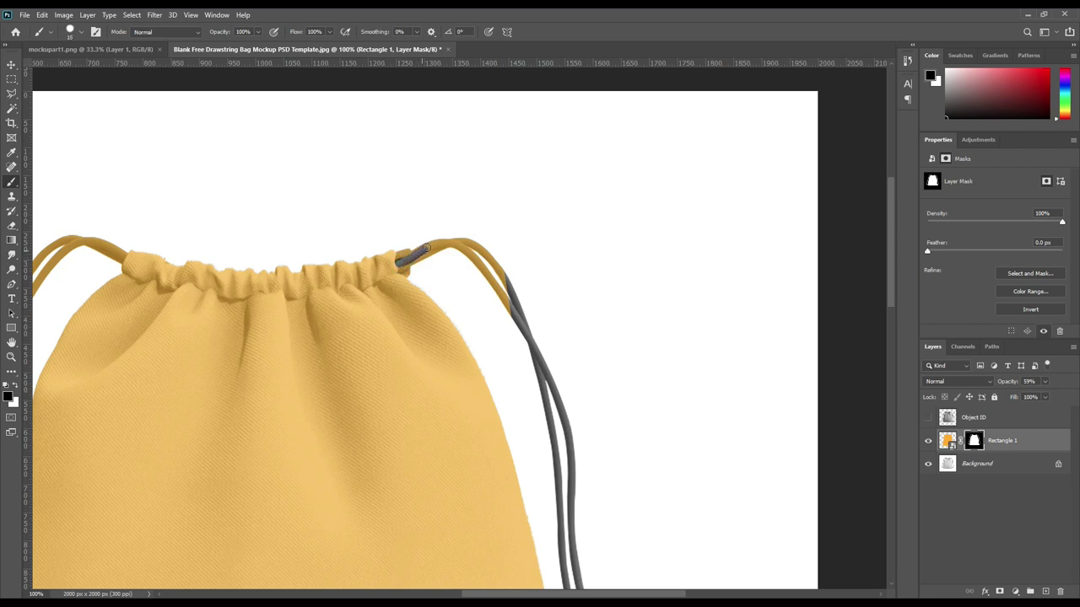
left_click_drag(401, 268, 418, 243)
mouse_move(439, 262)
left_mouse_down()
mouse_move(441, 241)
mouse_move(490, 248)
mouse_move(530, 326)
left_mouse_up()
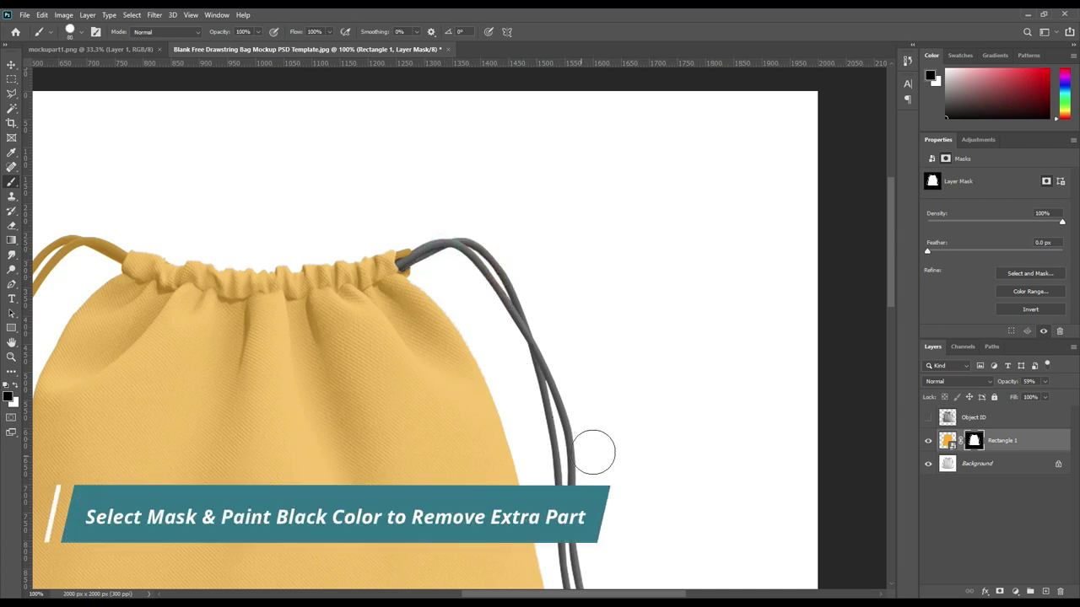
left_click_drag(647, 379, 624, 193)
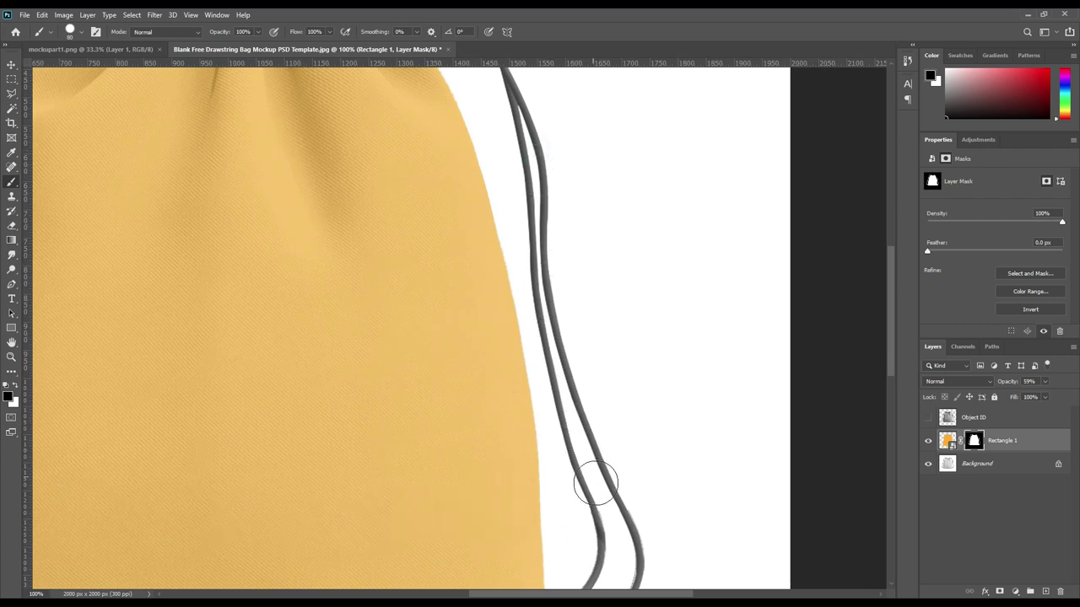
left_click_drag(663, 448, 695, 252)
left_click_drag(608, 224, 628, 354)
left_click_drag(595, 395, 600, 410)
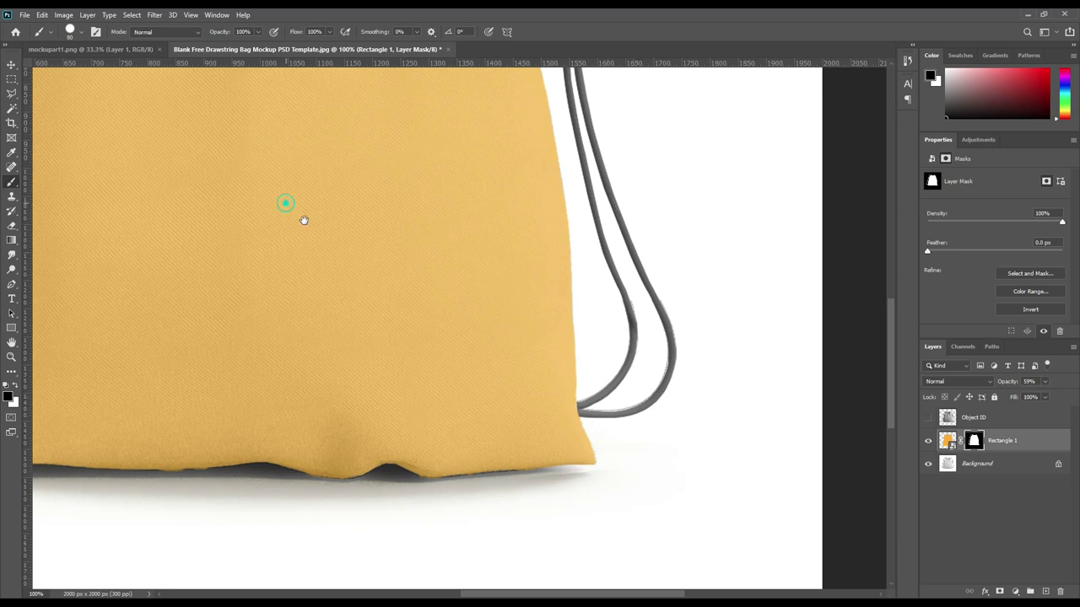
- Mask the orange off the left drawstring, from its ends up to the bag top
left_click_drag(303, 220, 645, 261)
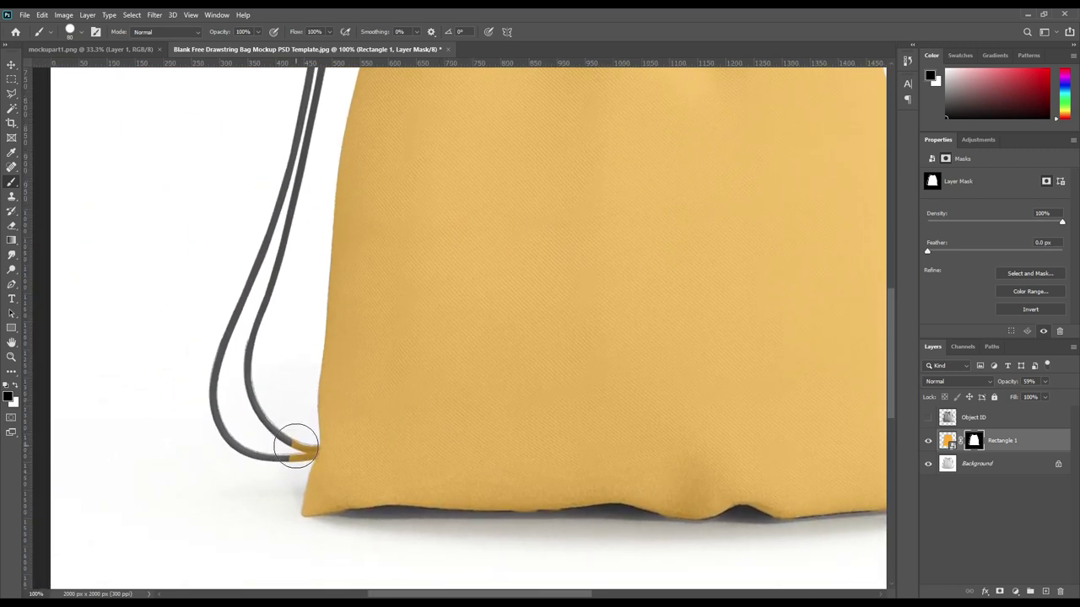
left_click_drag(296, 446, 299, 442)
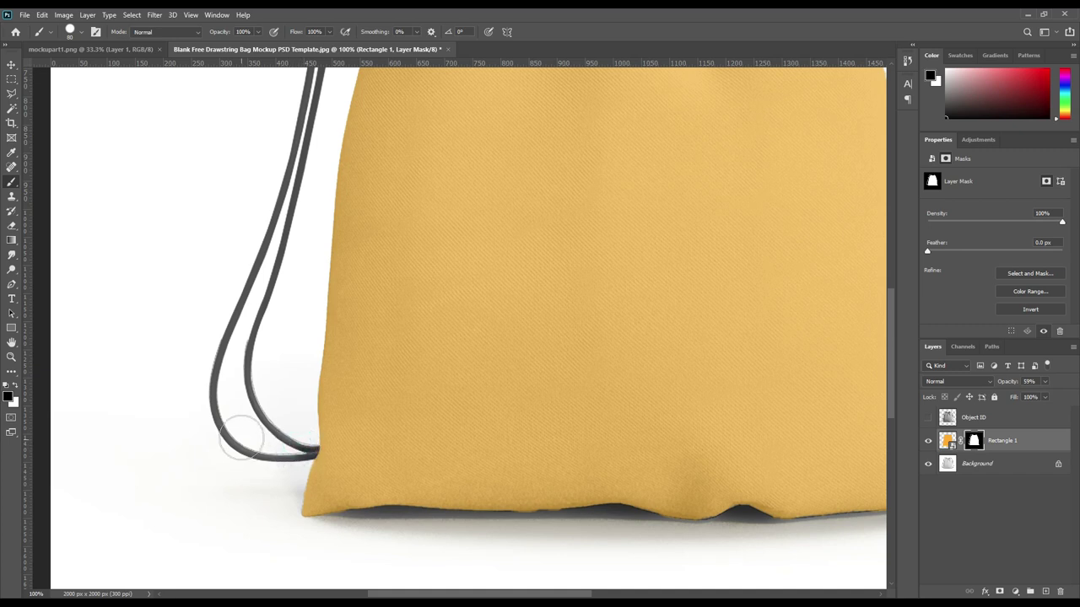
left_click_drag(205, 374, 228, 306)
left_click_drag(261, 285, 245, 499)
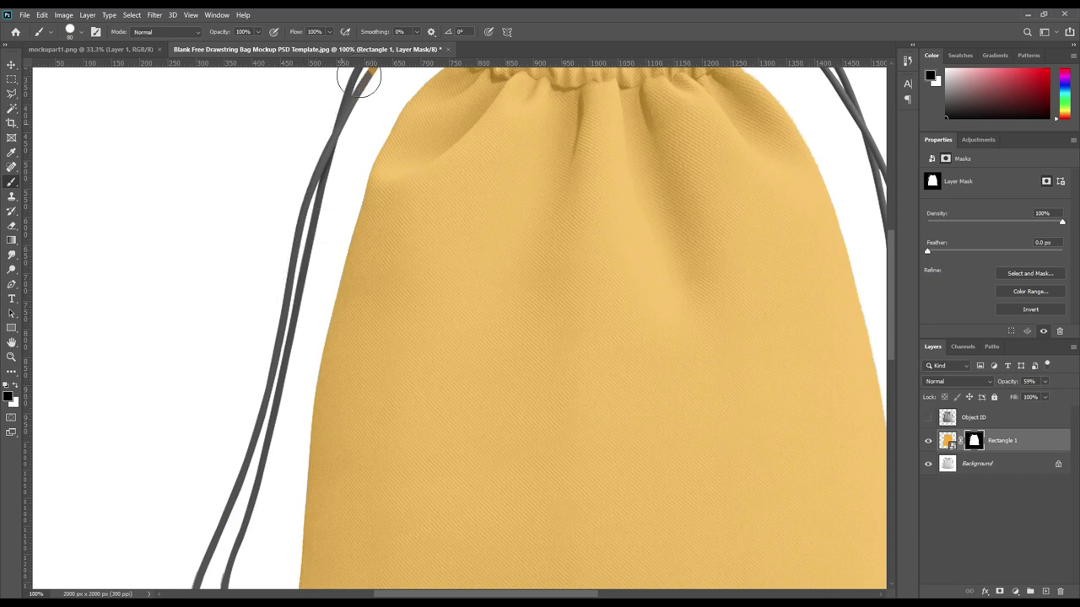
scroll(312, 188, "up", 3)
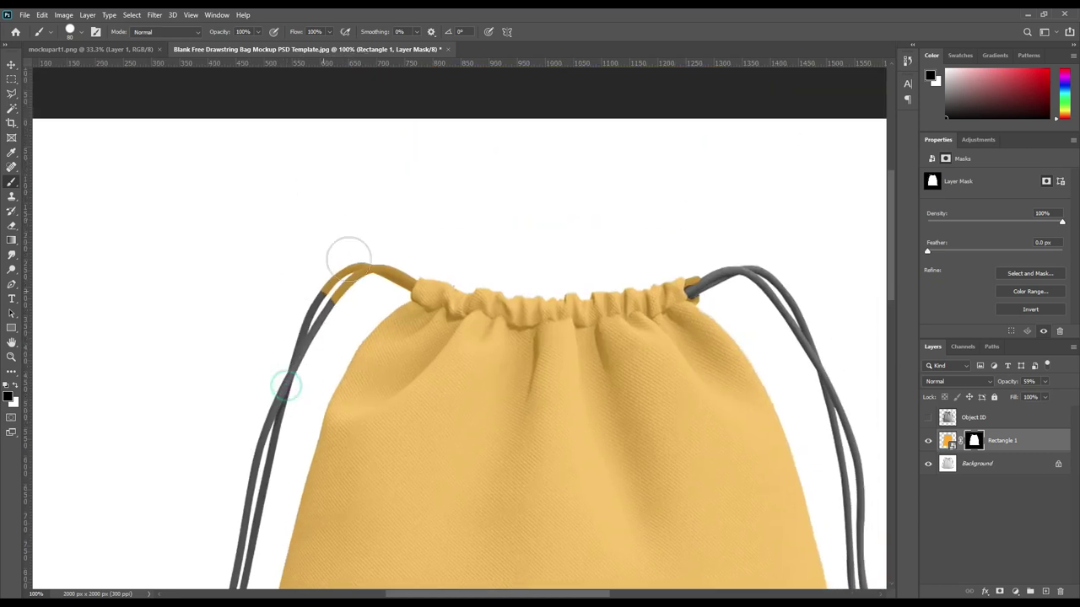
left_click_drag(386, 284, 394, 281)
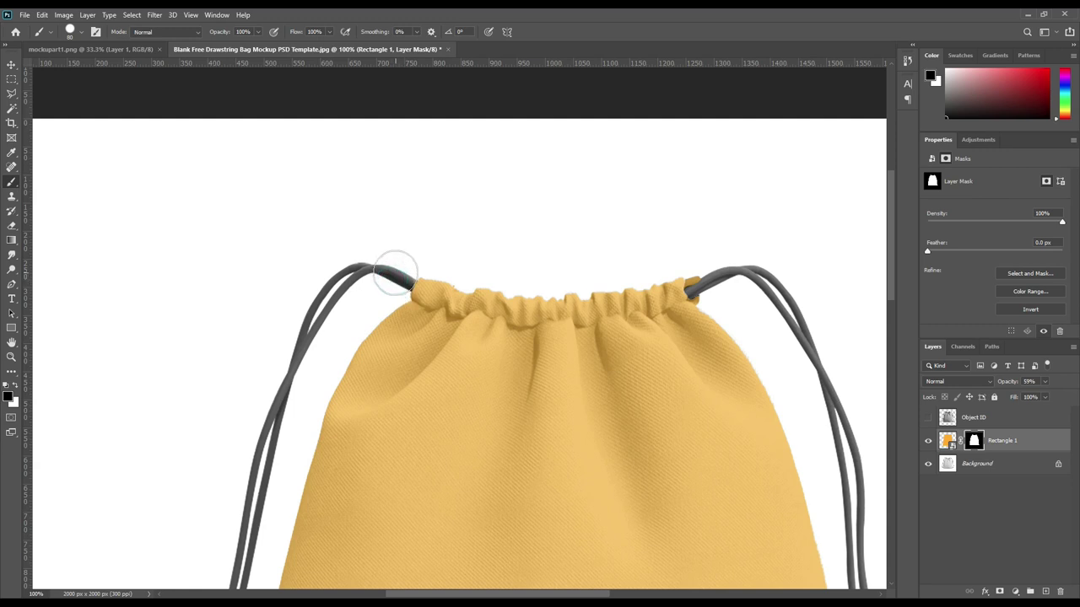
left_click(396, 271)
- Fit the image on screen and set Rectangle 1's opacity to 100%
left_click(11, 65)
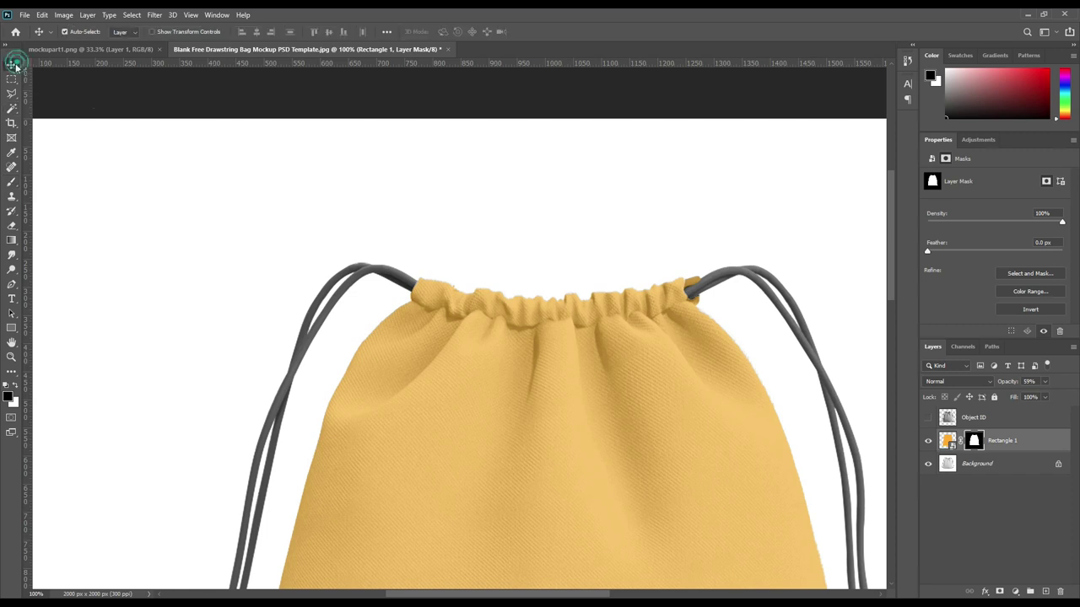
key("ctrl")
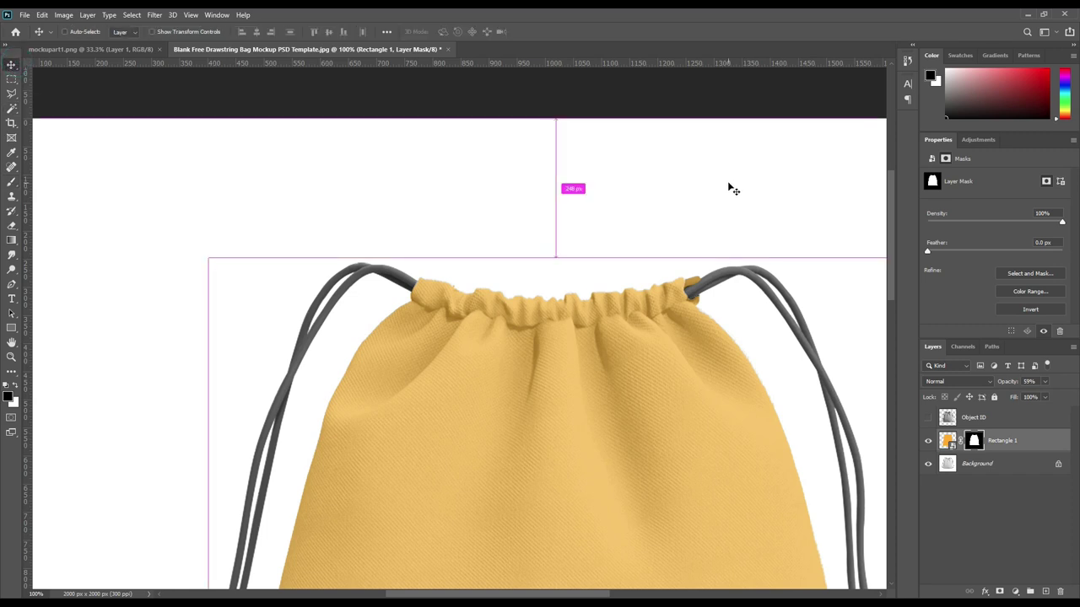
key("ctrl+0")
left_click(985, 493)
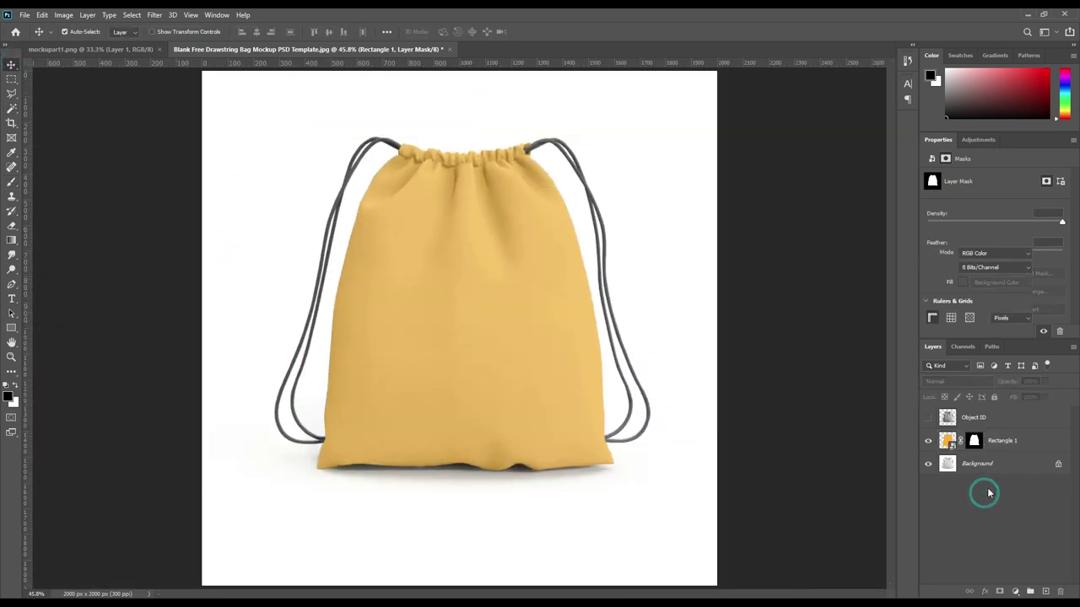
left_click(1014, 441)
left_click_drag(1004, 381, 1076, 389)
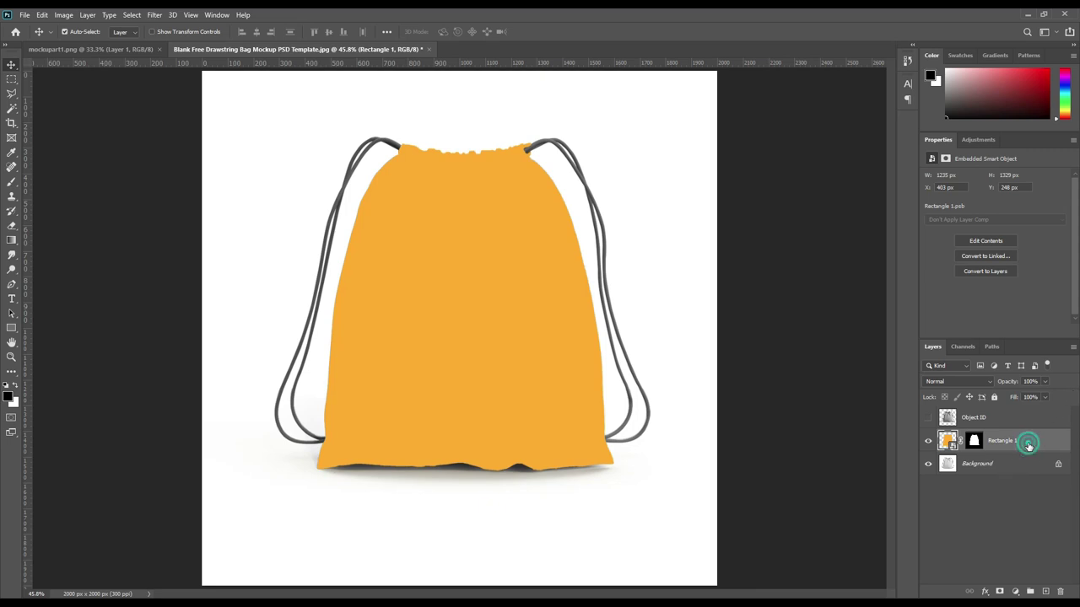
- Select only the drawstrings and fill them with a Solid Color layer sampled from the bag orange (#ffae00)
left_click(946, 418, "ctrl")
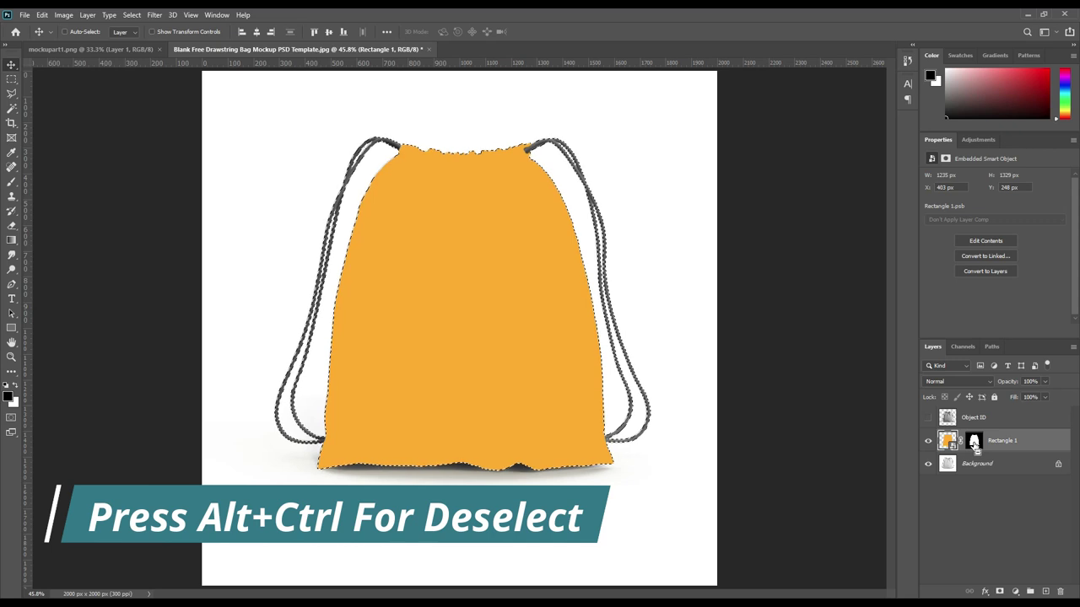
left_click(974, 443, "ctrl+alt")
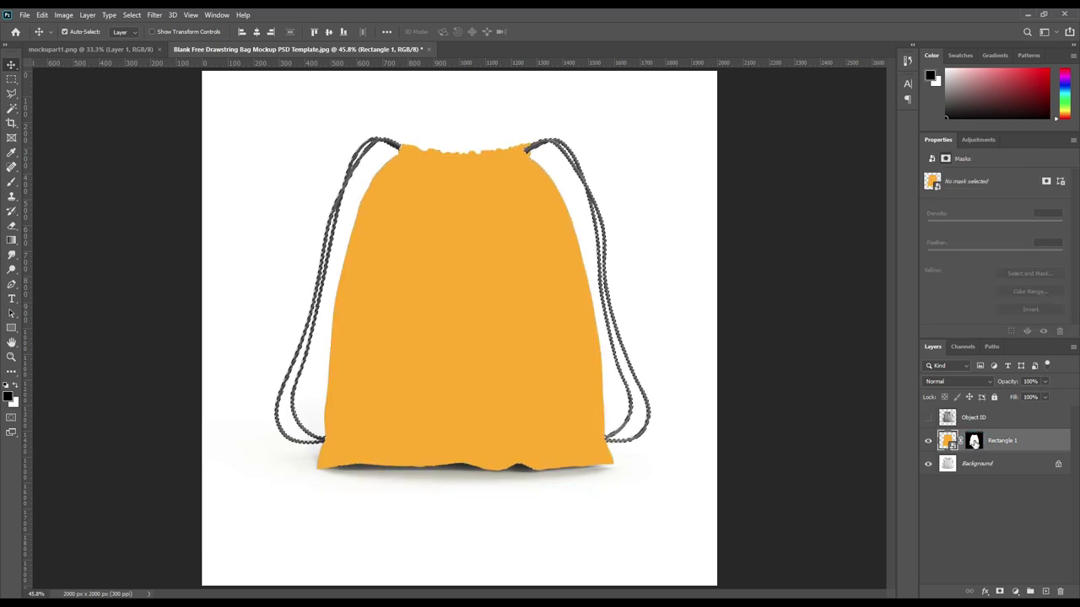
left_click(1014, 592)
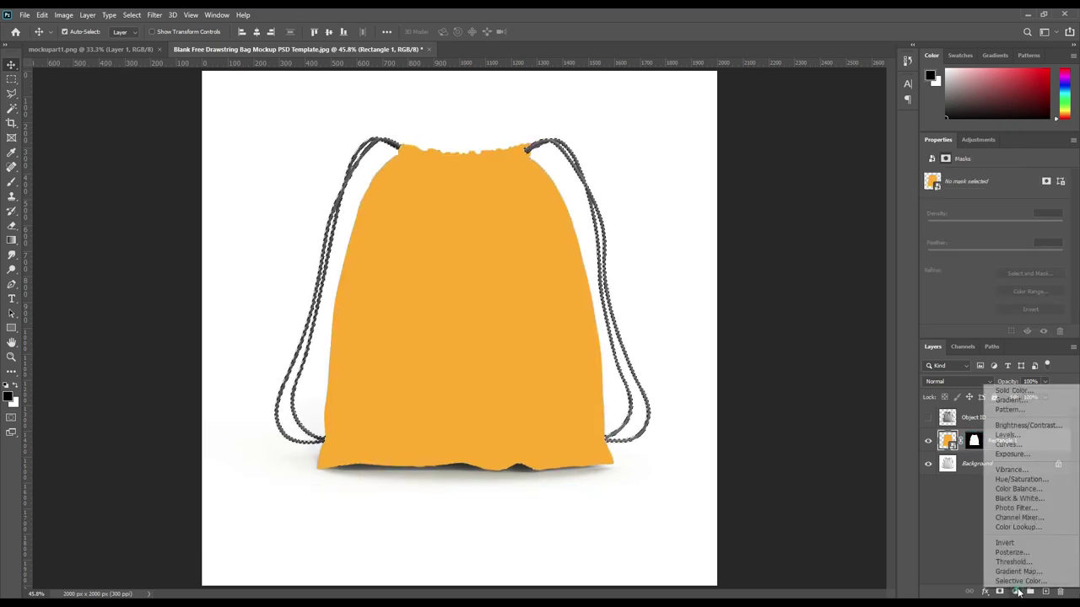
left_click(1022, 387)
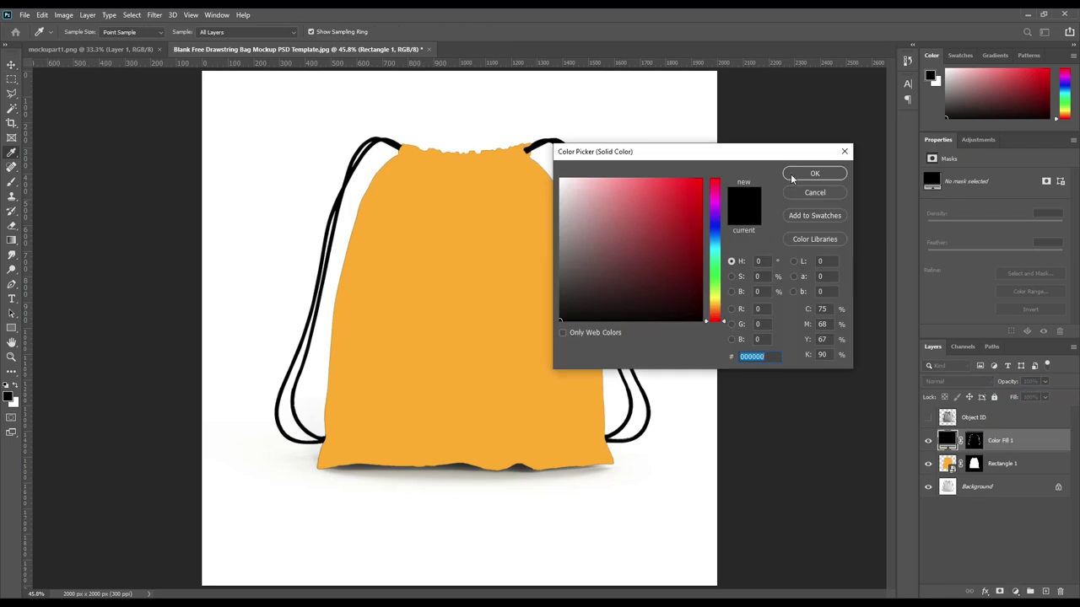
left_click(497, 201)
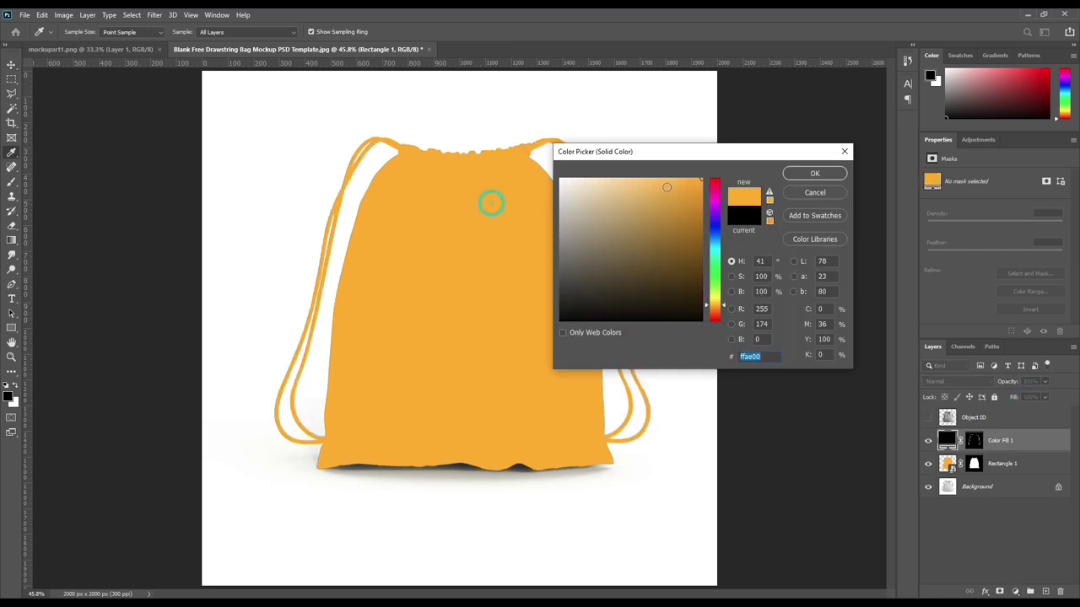
left_click(815, 173)
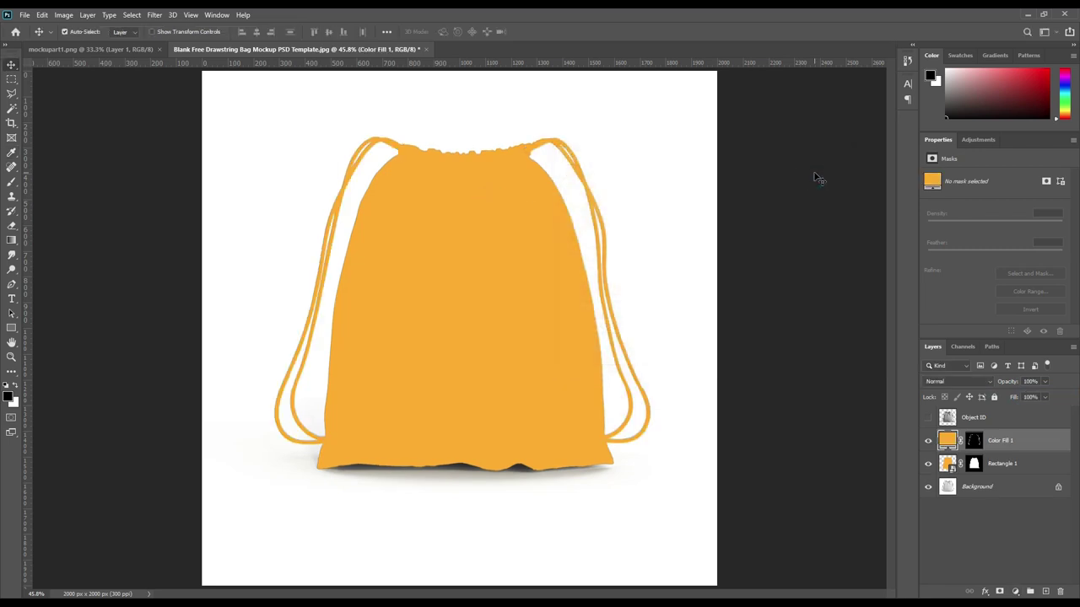
left_click(989, 487)
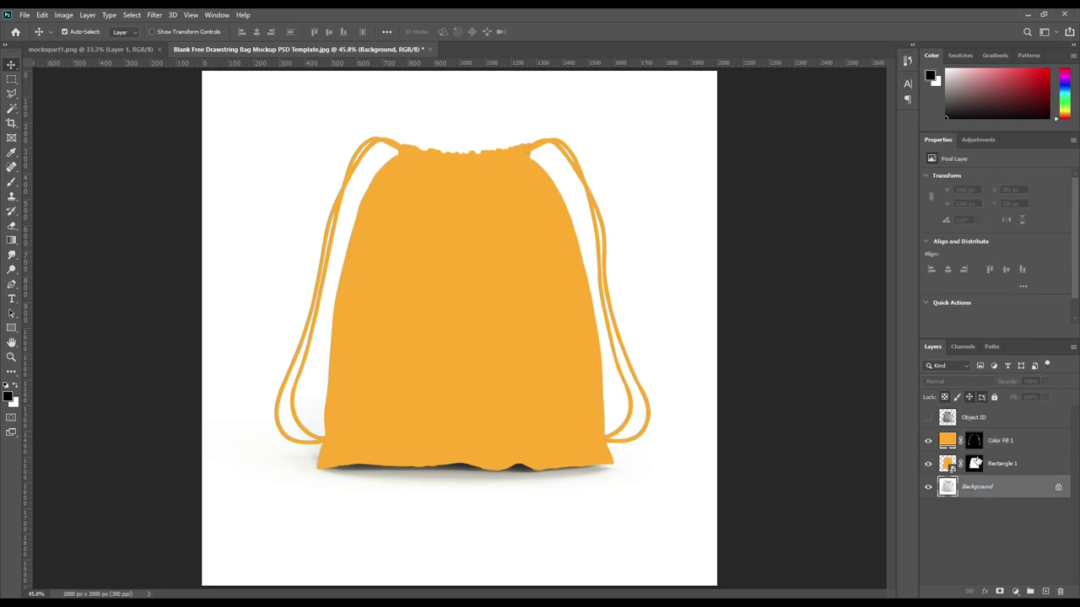
- Copy the bag area into a new layer above the orange bag layer, then duplicate it
left_click(975, 463, "ctrl")
key("ctrl+j")
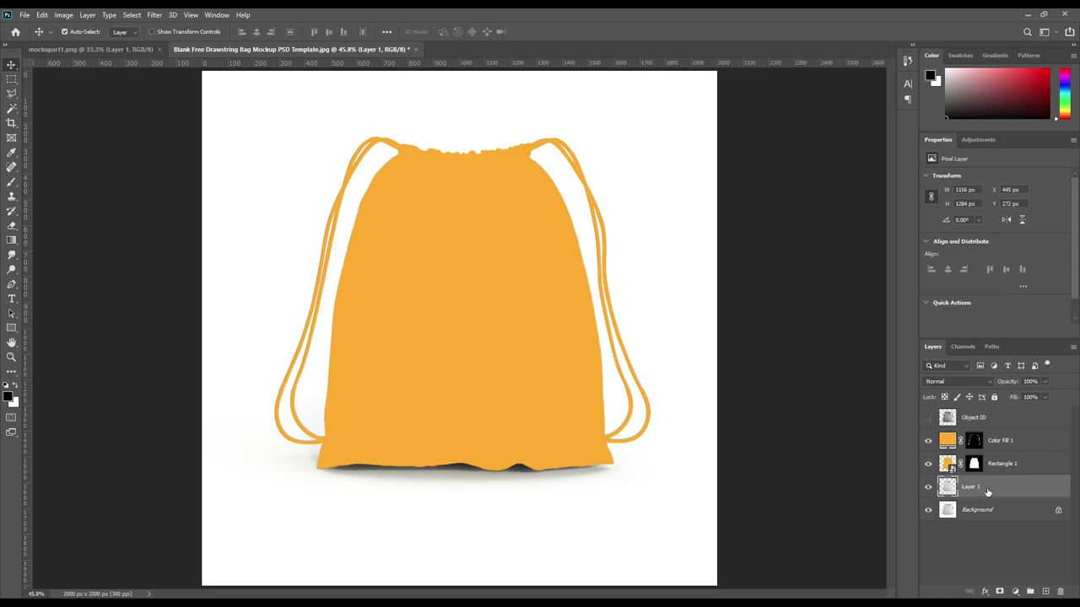
left_click_drag(987, 491, 998, 465)
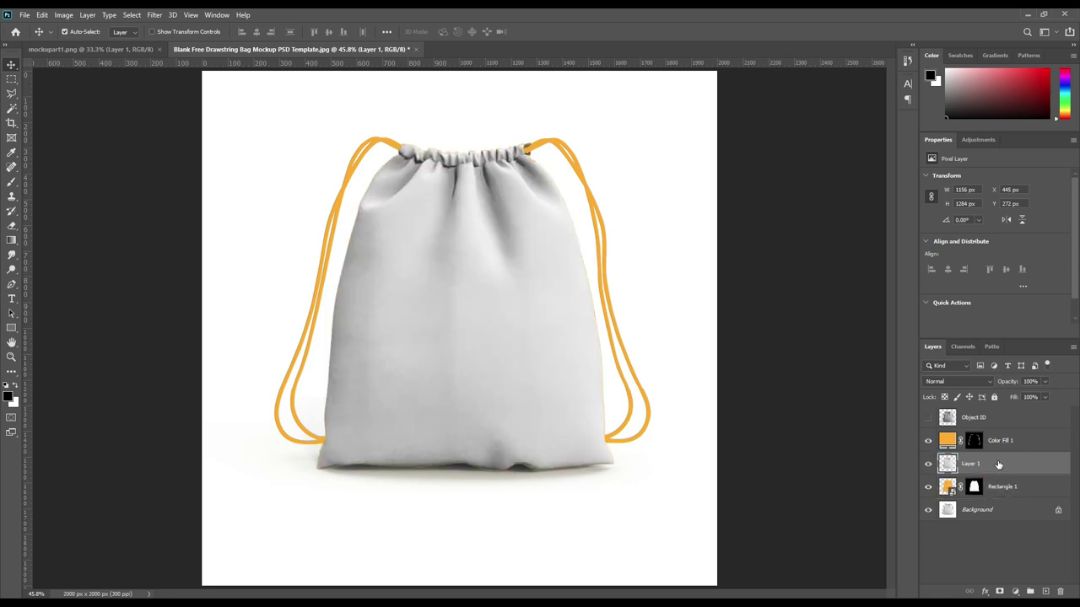
key("ctrl+j")
key("ctrl+j")
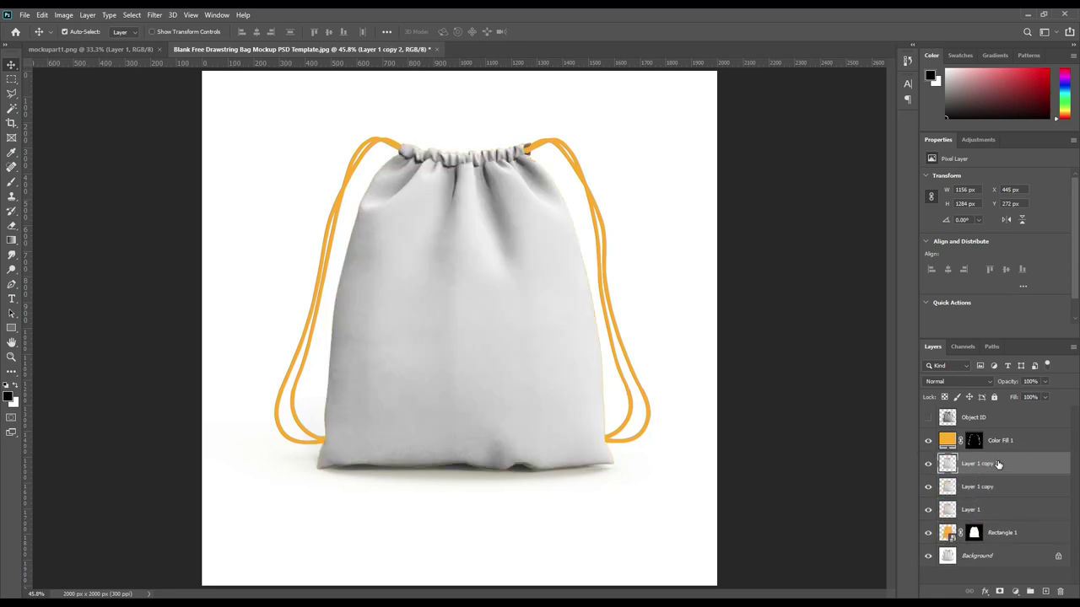
- Rename the three bag copies Shadow, Midtone and Light
double_click(970, 510)
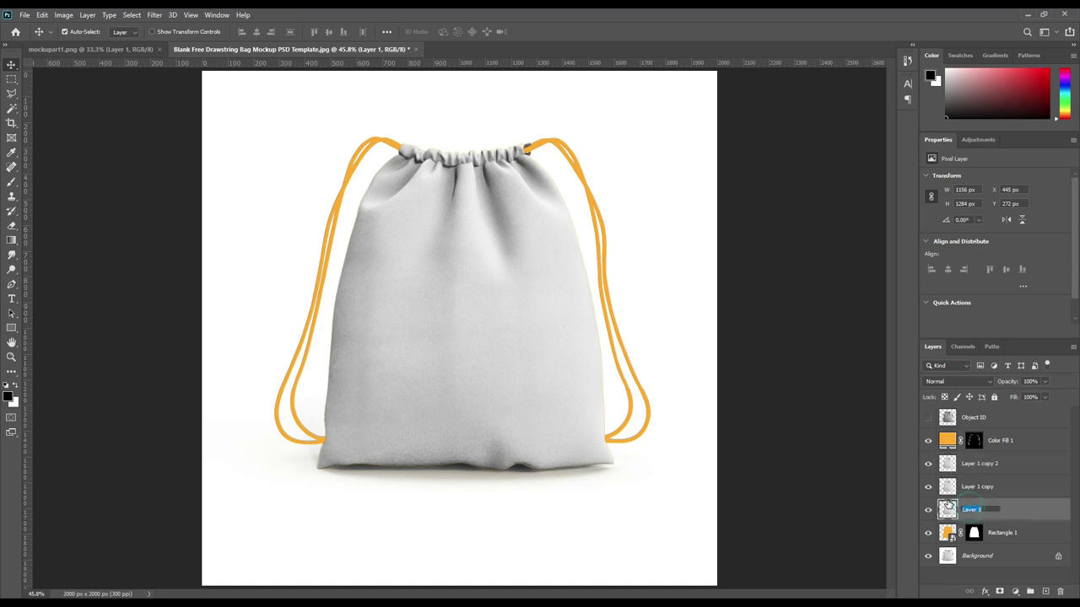
type("s")
key("Return")
double_click(974, 487)
type("M")
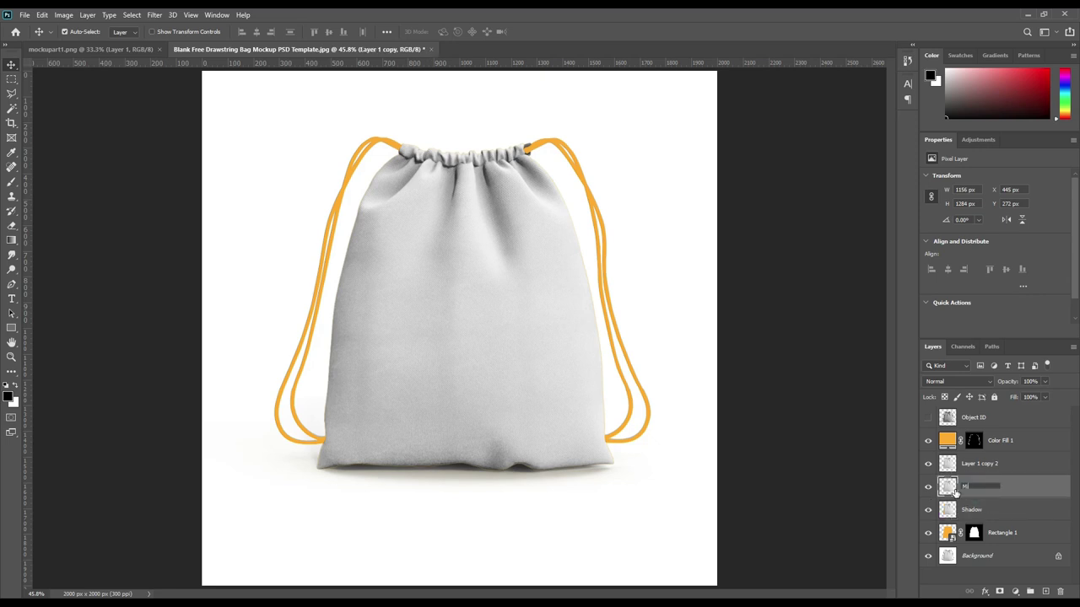
type("e")
key("Return")
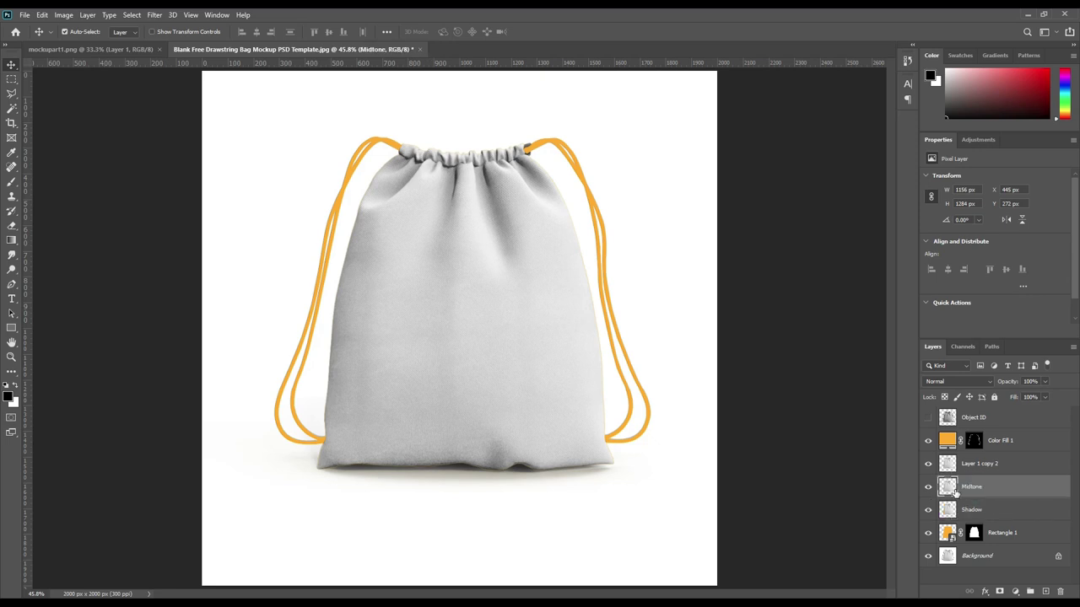
double_click(979, 463)
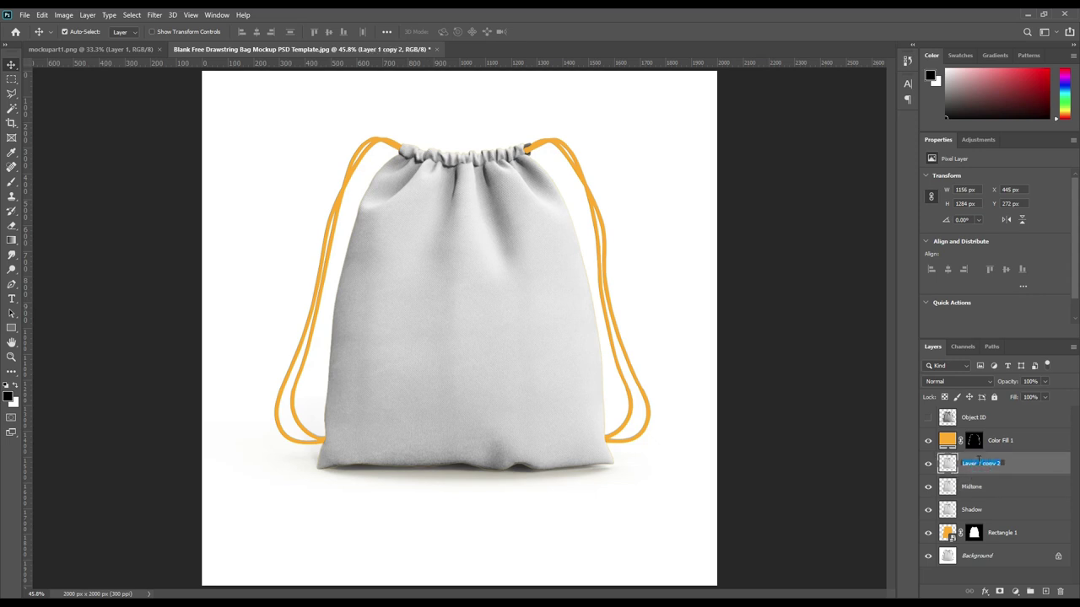
type("Light")
key("Return")
- With Light hidden, blend Shadow as Linear Burn and Midtone as Linear Dodge (Add)
left_click(928, 464)
left_click(928, 487)
left_click(974, 502)
left_click(959, 381)
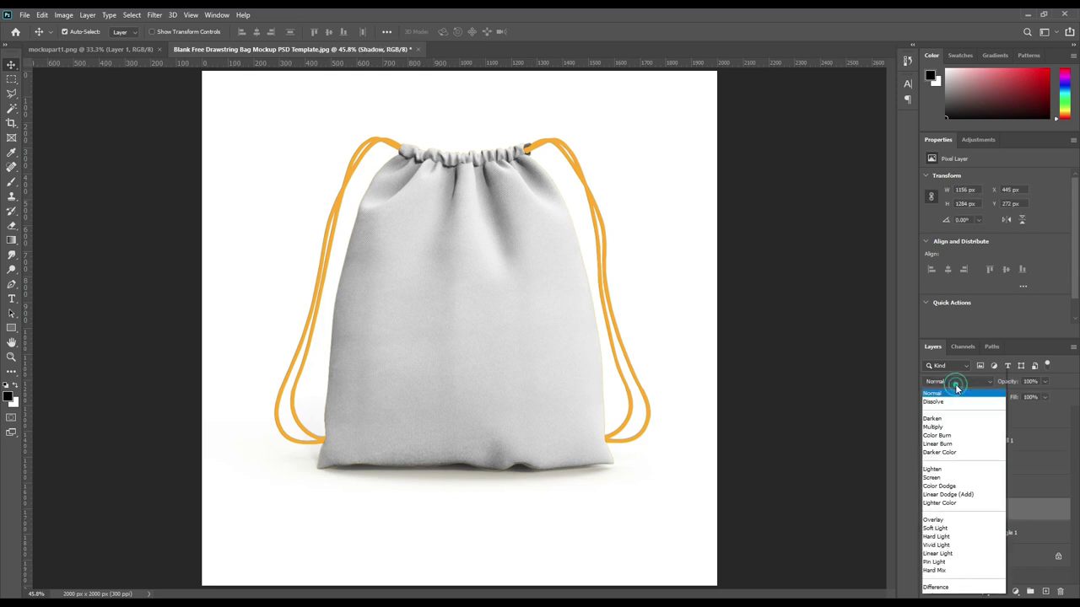
left_click(943, 382)
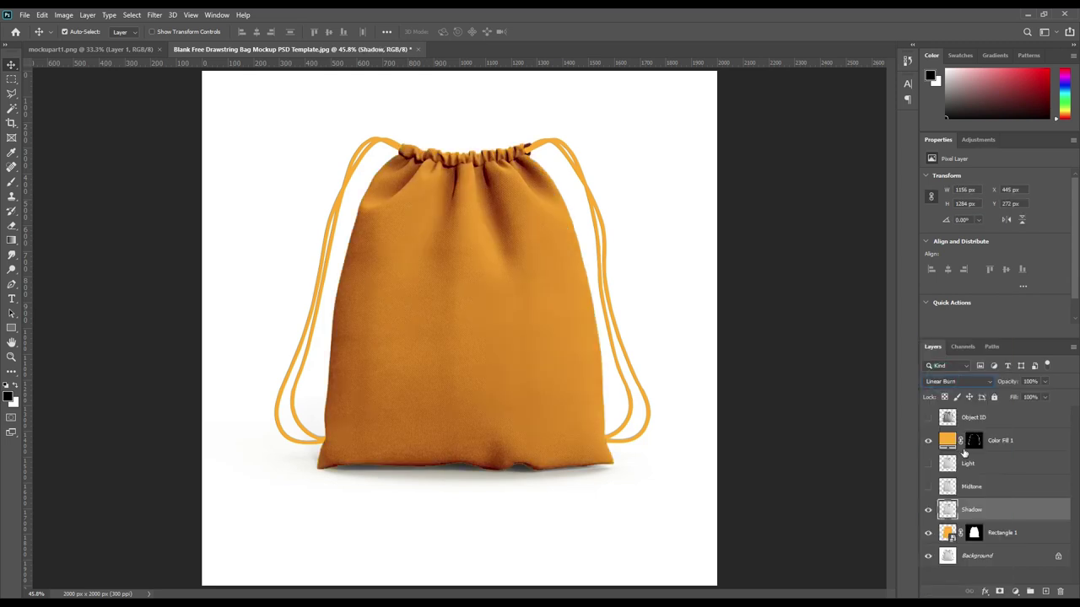
left_click(928, 488)
left_click(978, 487)
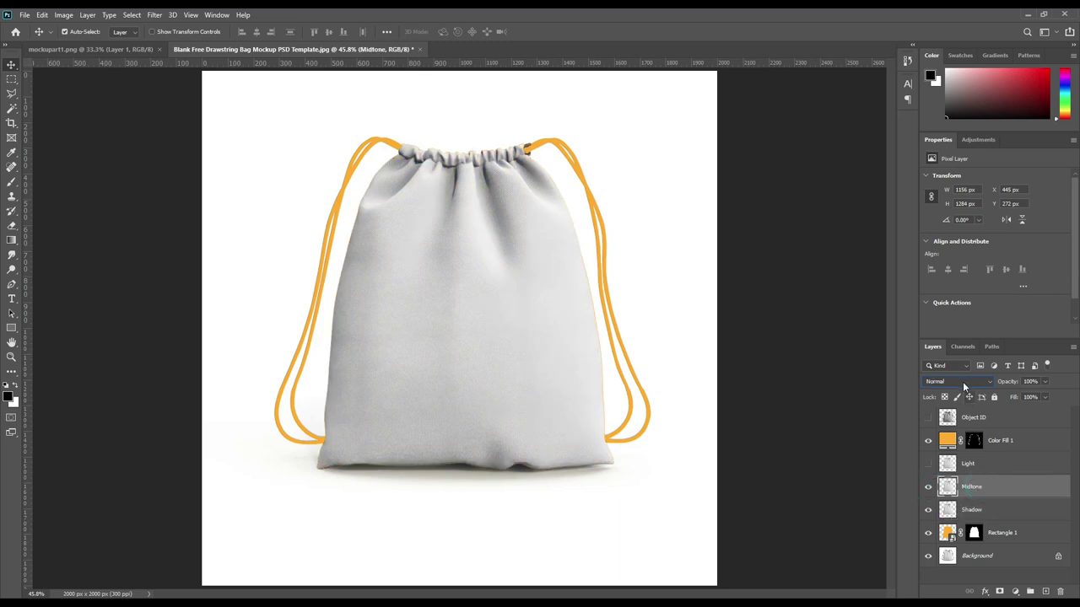
left_click(963, 381)
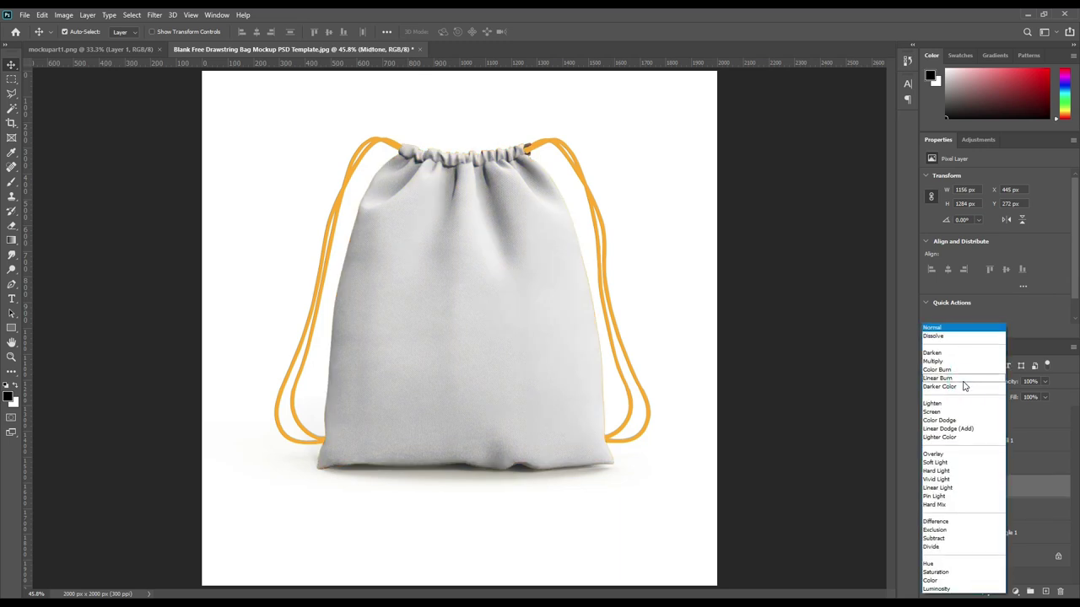
left_click(959, 429)
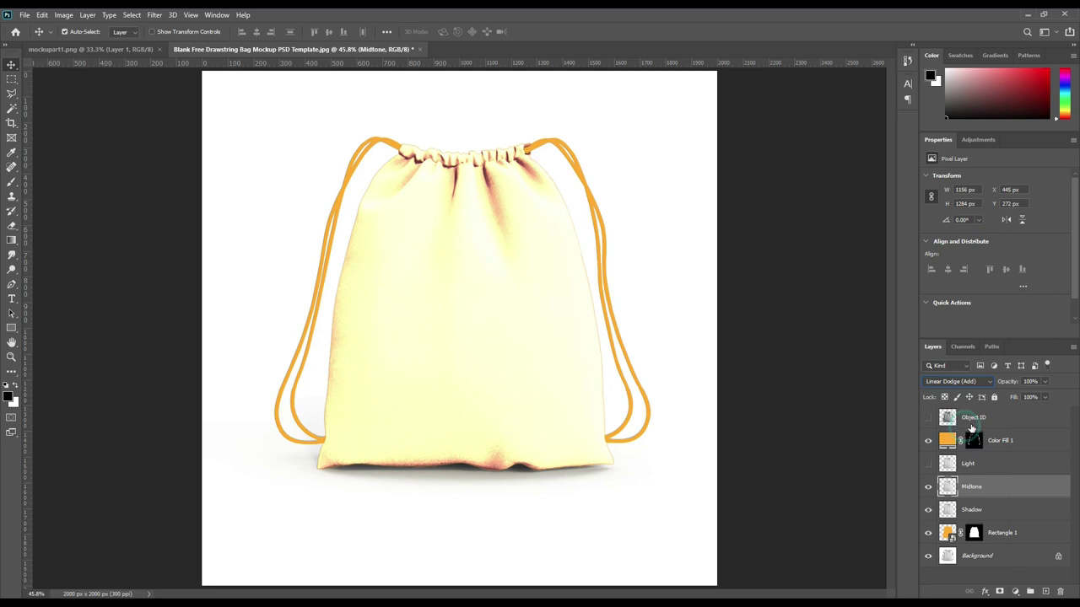
- Apply Levels to Midtone with black input 211 and white output 73
left_click(63, 14)
mouse_move(81, 44)
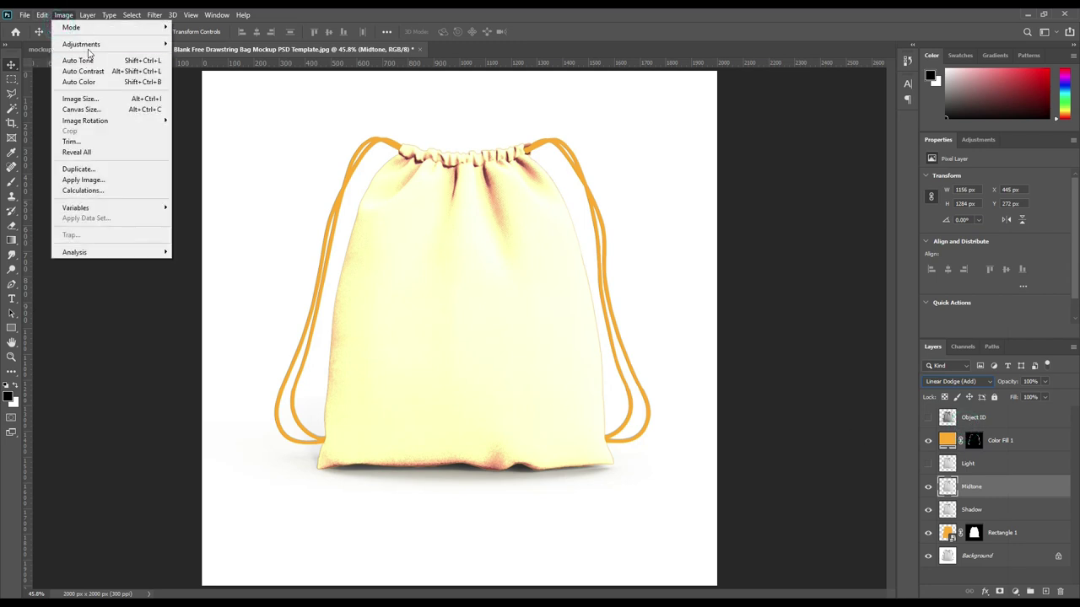
left_click(209, 54)
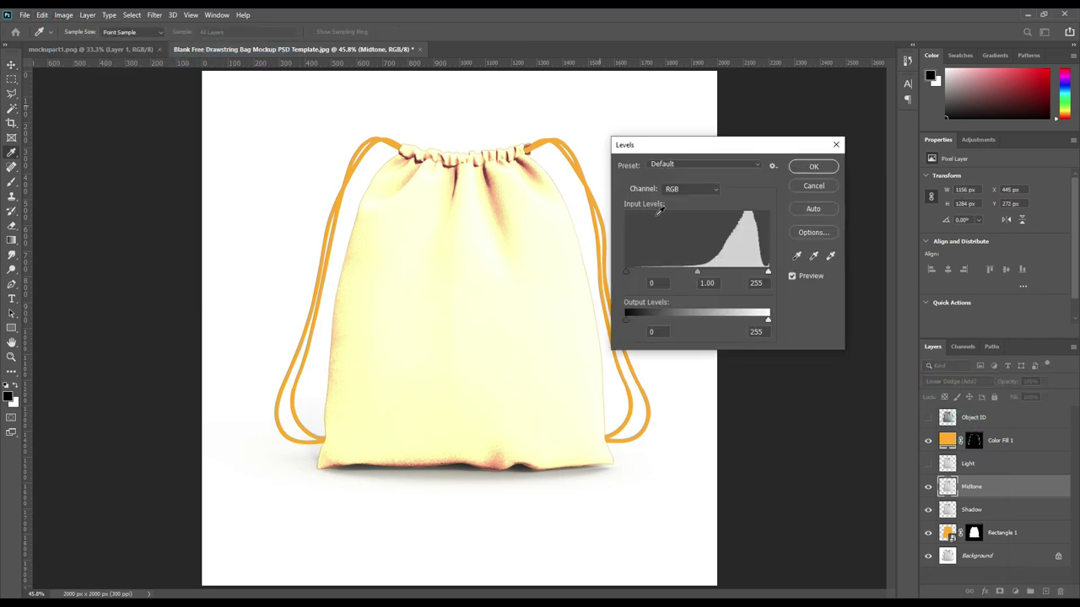
left_click_drag(724, 270, 731, 271)
left_click_drag(721, 323, 674, 325)
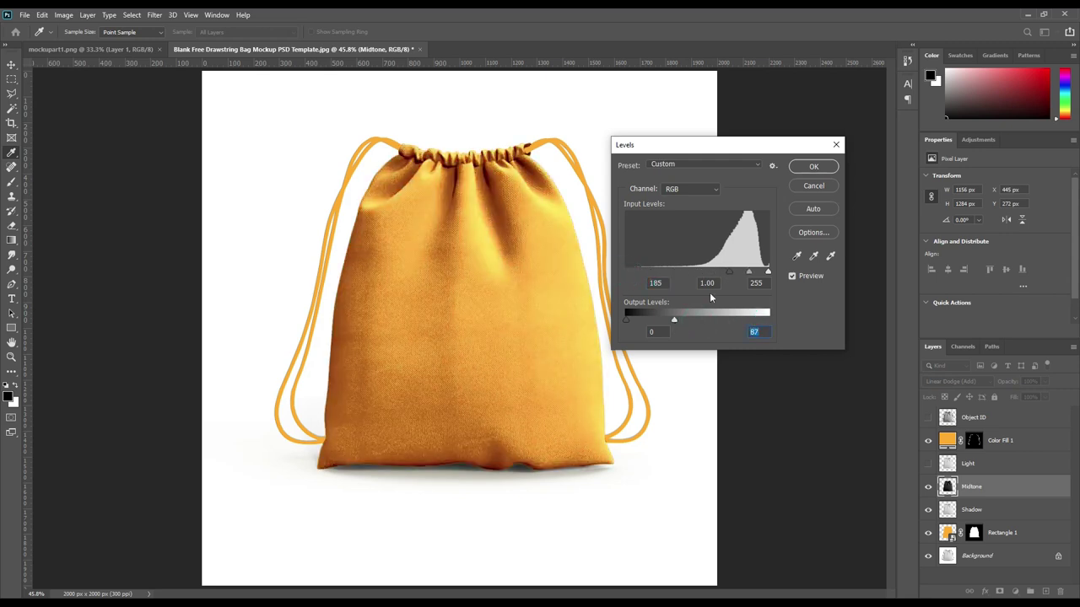
left_click_drag(729, 270, 744, 271)
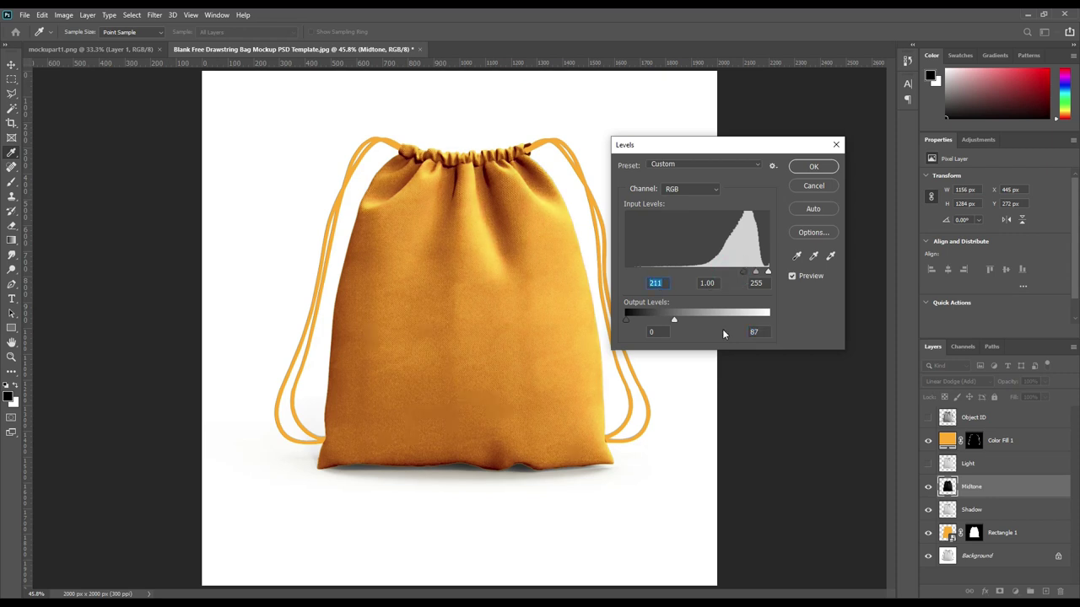
left_click_drag(674, 323, 667, 320)
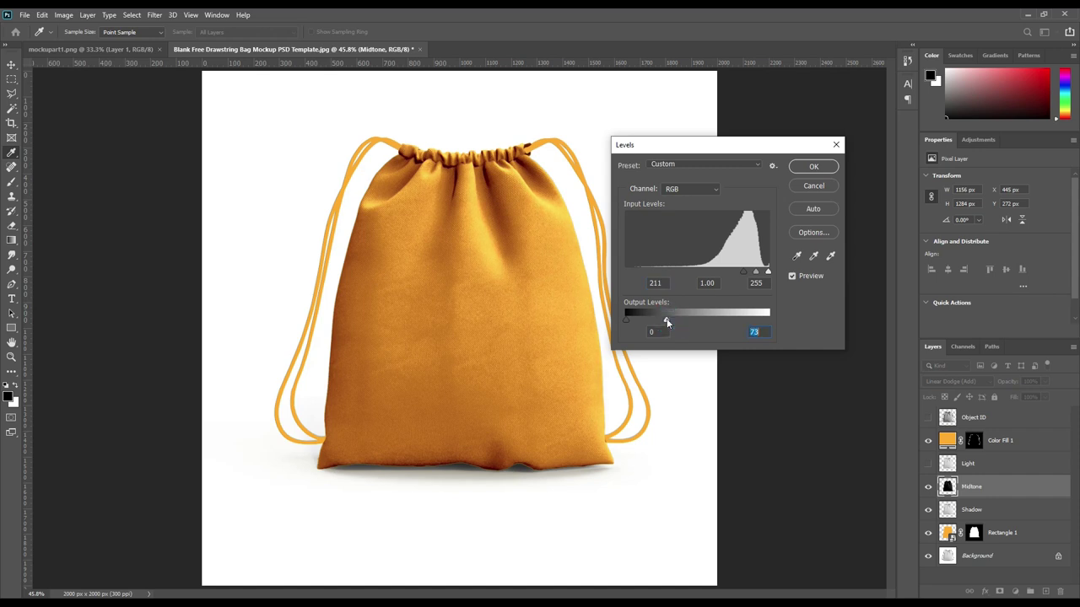
left_click(811, 167)
- Show the Light layer and set its blend mode to Screen
left_click(928, 463)
left_click(967, 463)
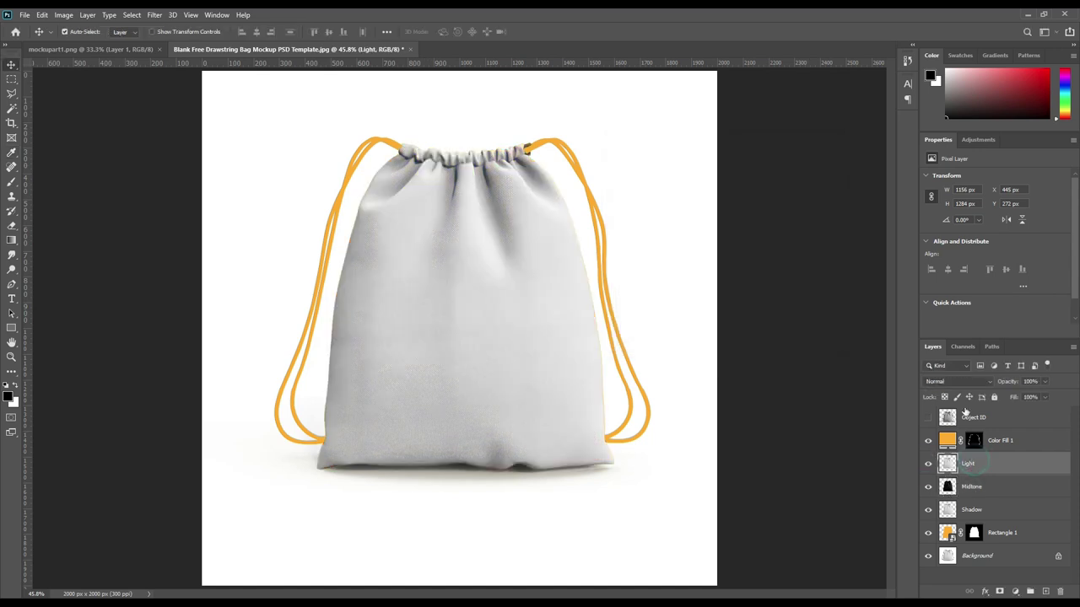
left_click(958, 381)
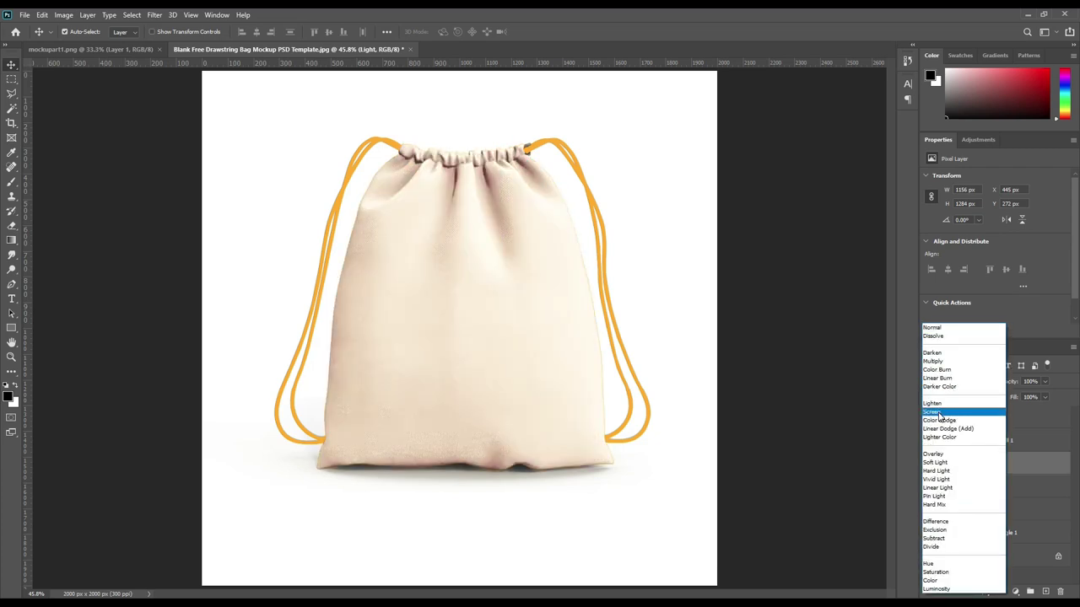
left_click(936, 412)
- Apply Levels to Light with black input 213 and white output 132
left_click(63, 15)
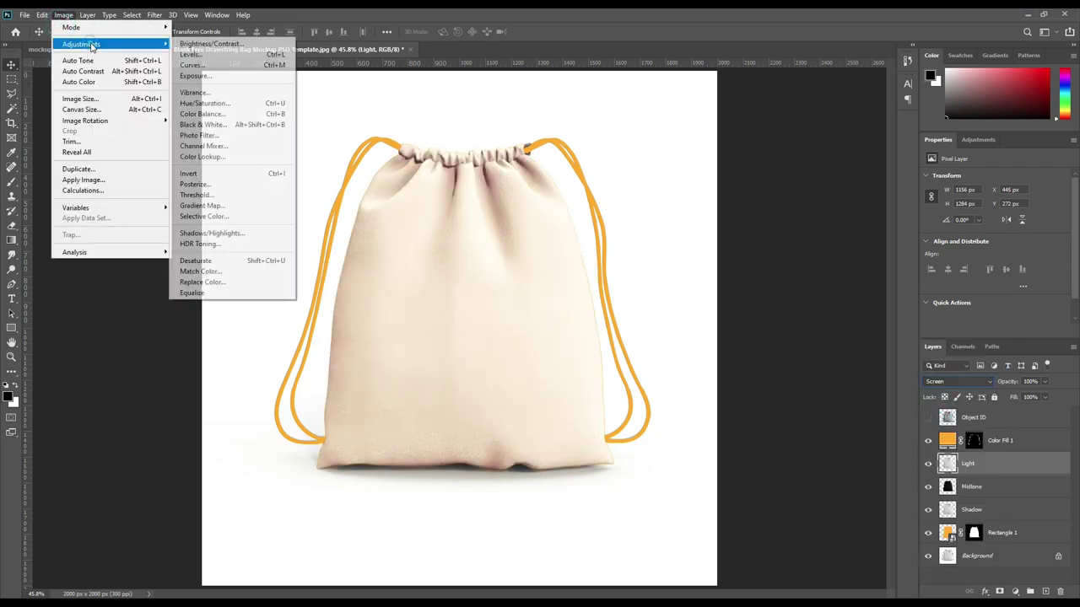
left_click(191, 54)
left_click_drag(624, 271, 745, 271)
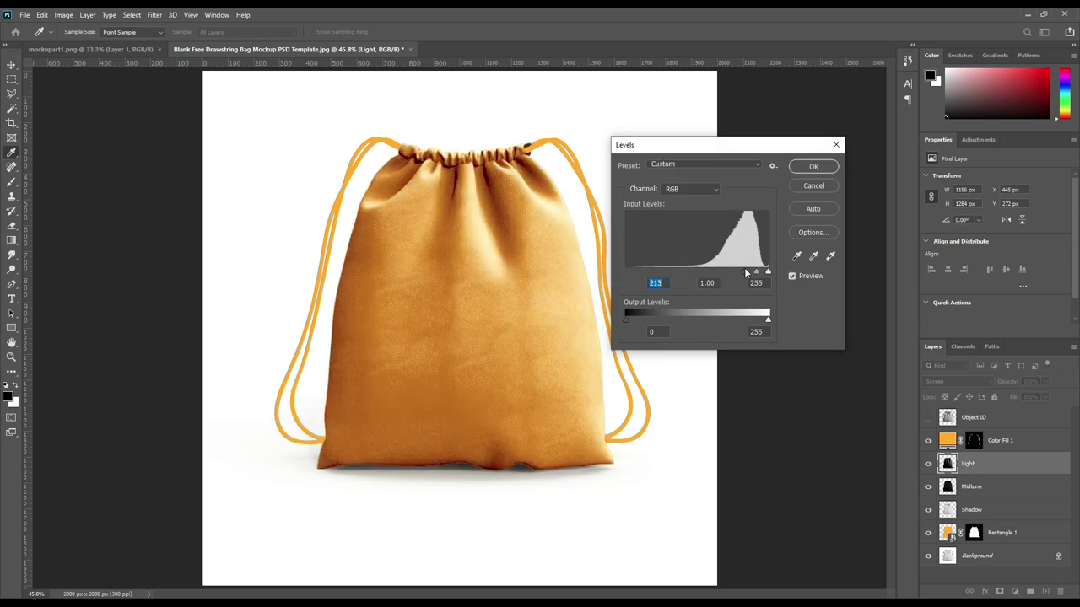
left_click_drag(732, 325, 699, 326)
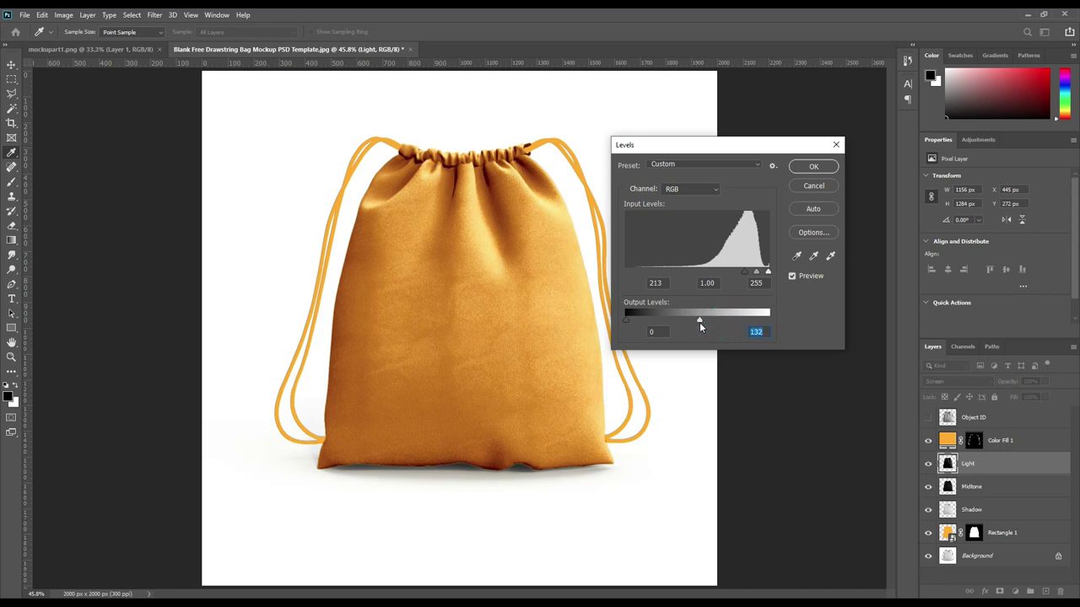
left_click(812, 170)
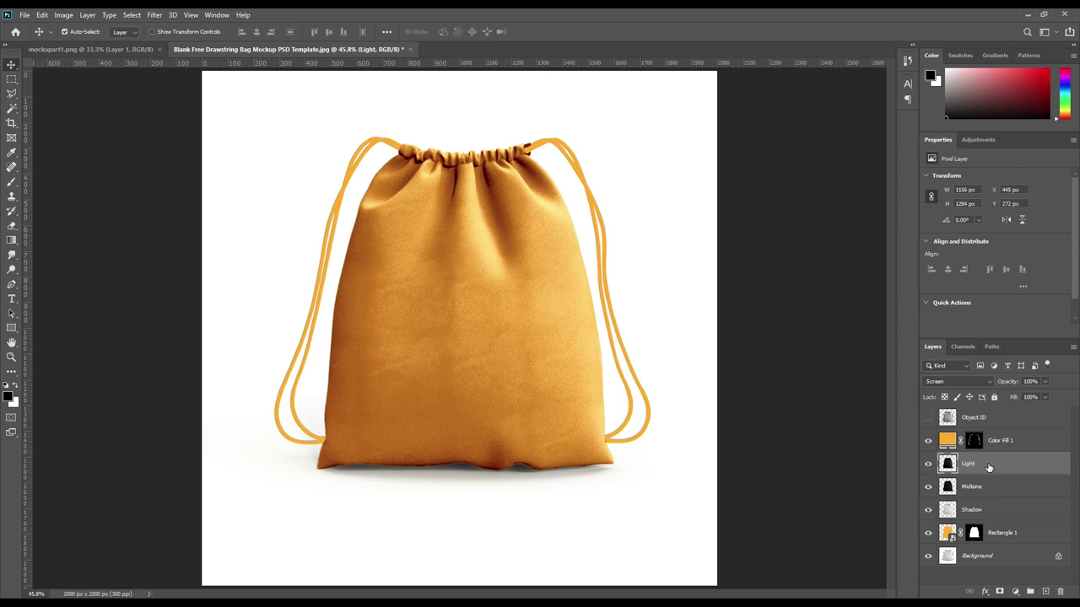
- Group the Light, Midtone and Shadow layers into a folder named FX
left_click(982, 515, "shift")
left_click_drag(1010, 504, 1030, 591)
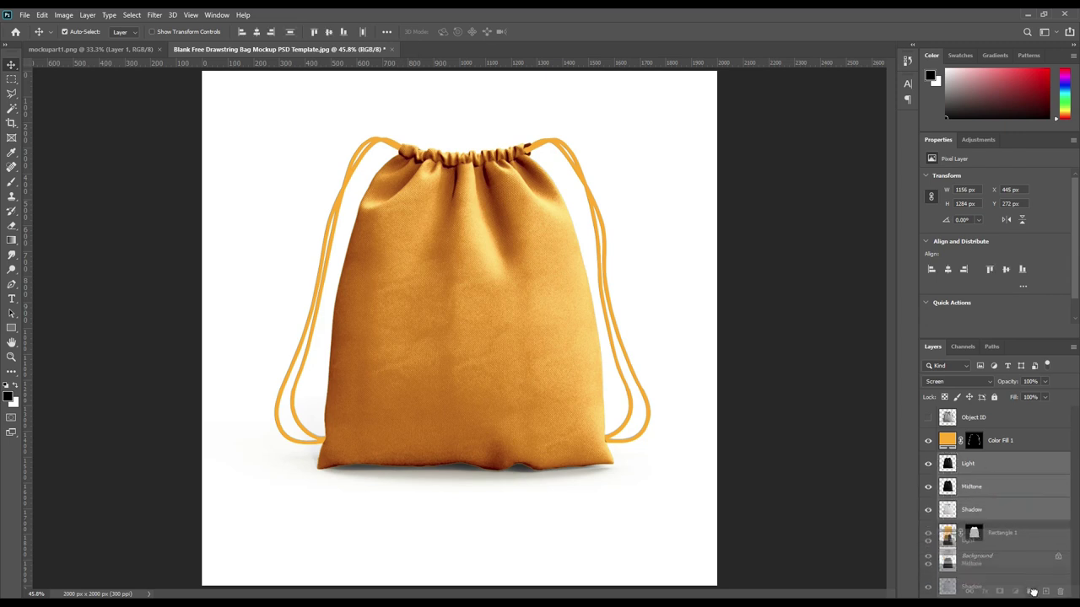
double_click(970, 458)
type("FX")
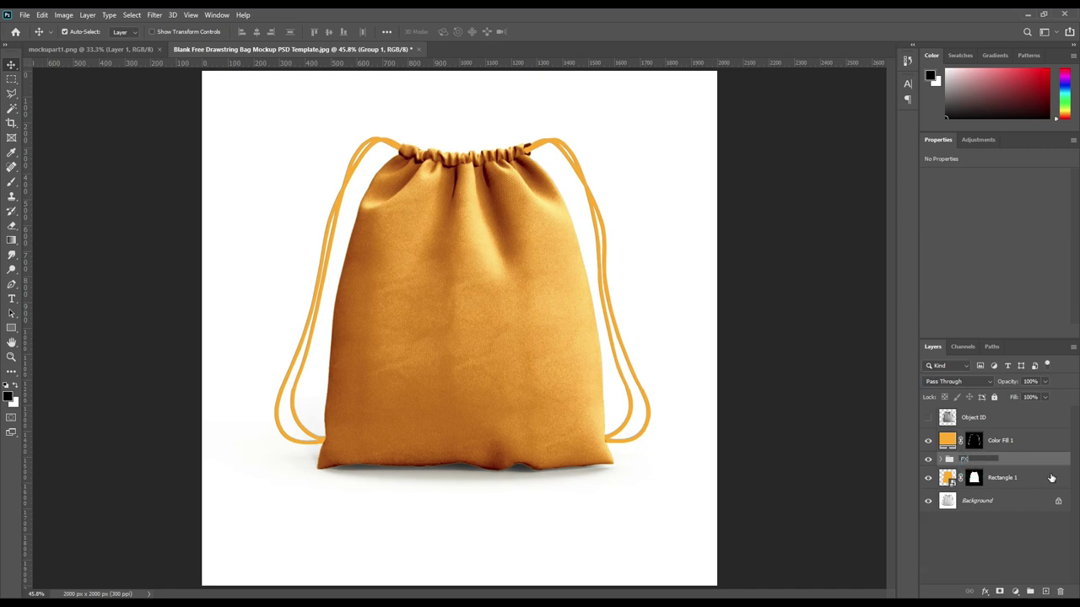
key("Return")
- Create a new empty layer for the drawstrings
left_click_drag(975, 440, 995, 478)
left_click(991, 500)
key("ctrl+shift+alt+n")
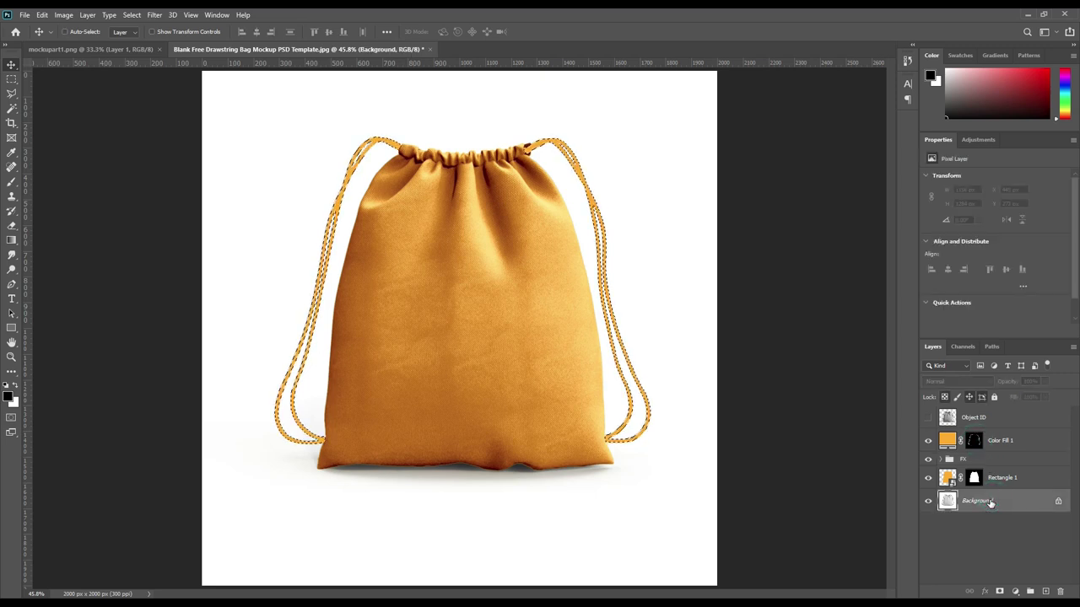
- Move the new layer above Color Fill 1 and set it to Linear Burn at 54% opacity
left_click_drag(991, 502, 982, 433)
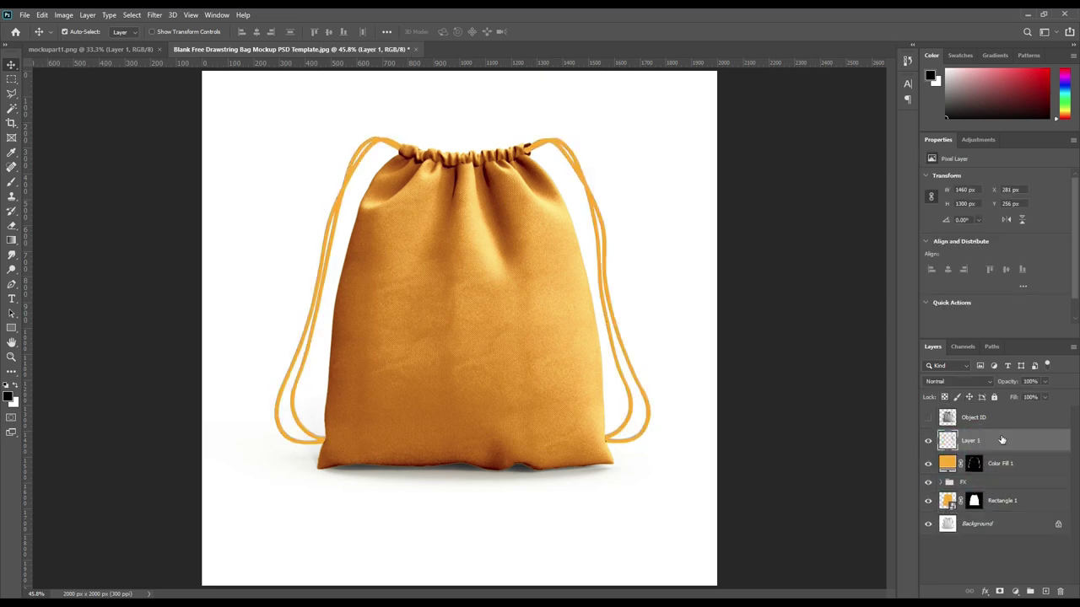
left_click(951, 385)
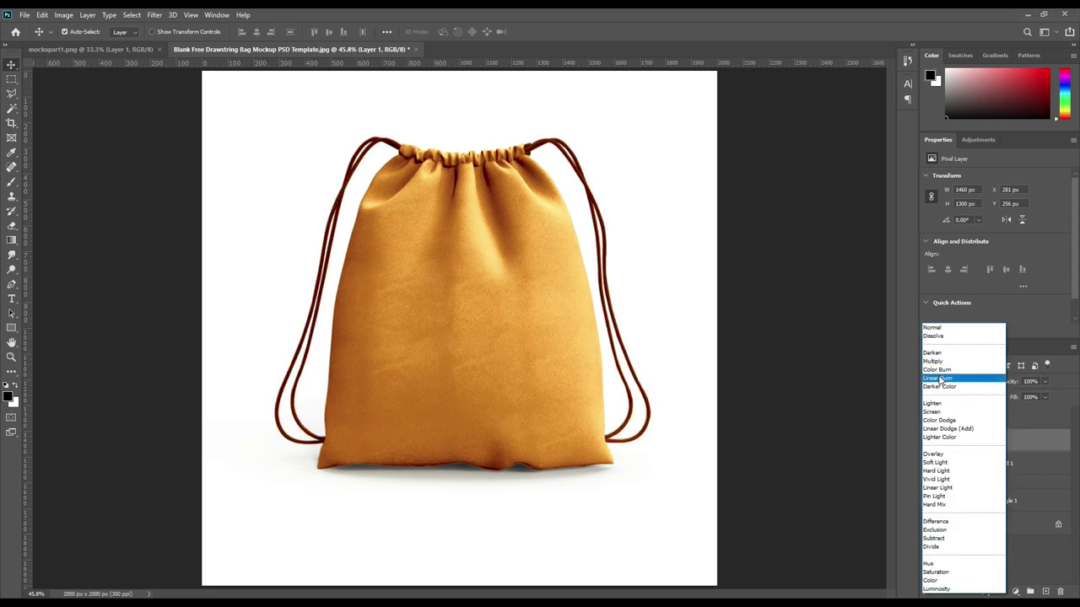
left_click(939, 381)
left_click_drag(1017, 381, 998, 381)
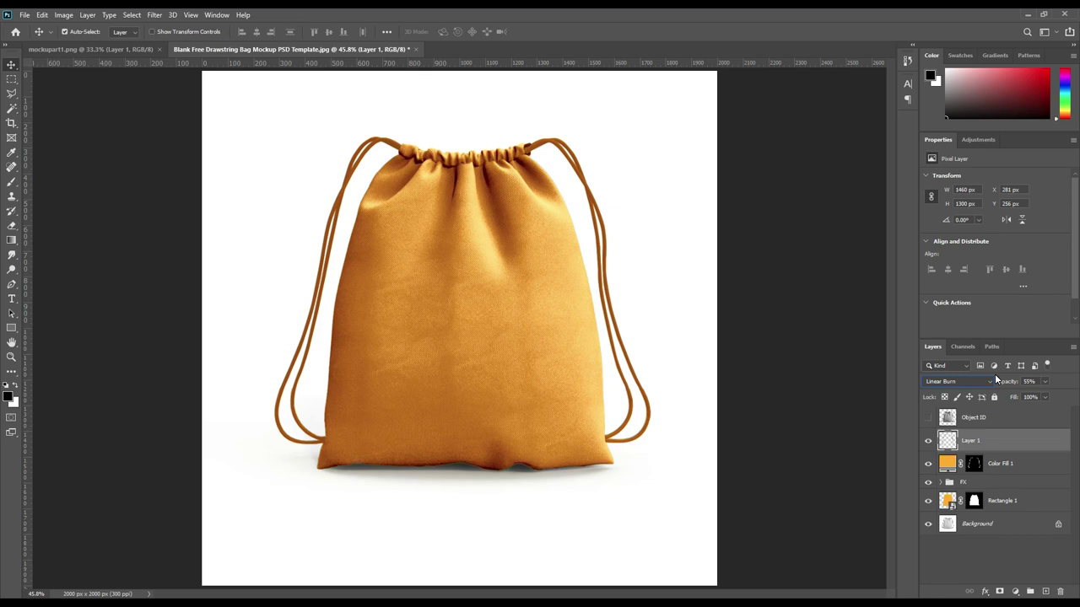
left_click_drag(998, 381, 1003, 385)
- Duplicate the drawstring layer and name the pair Shadow and Light
key("ctrl+j")
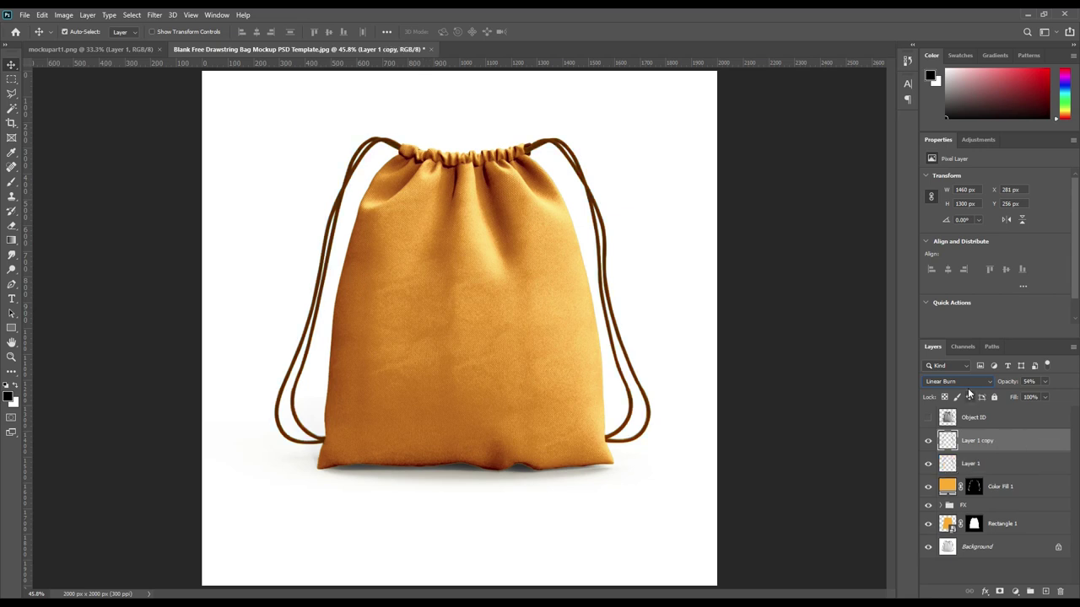
double_click(971, 463)
type("Shadow")
key("Return")
double_click(979, 442)
type("Light")
key("Return")
- Set the Light drawstring layer's blend mode to Screen
left_click(957, 381)
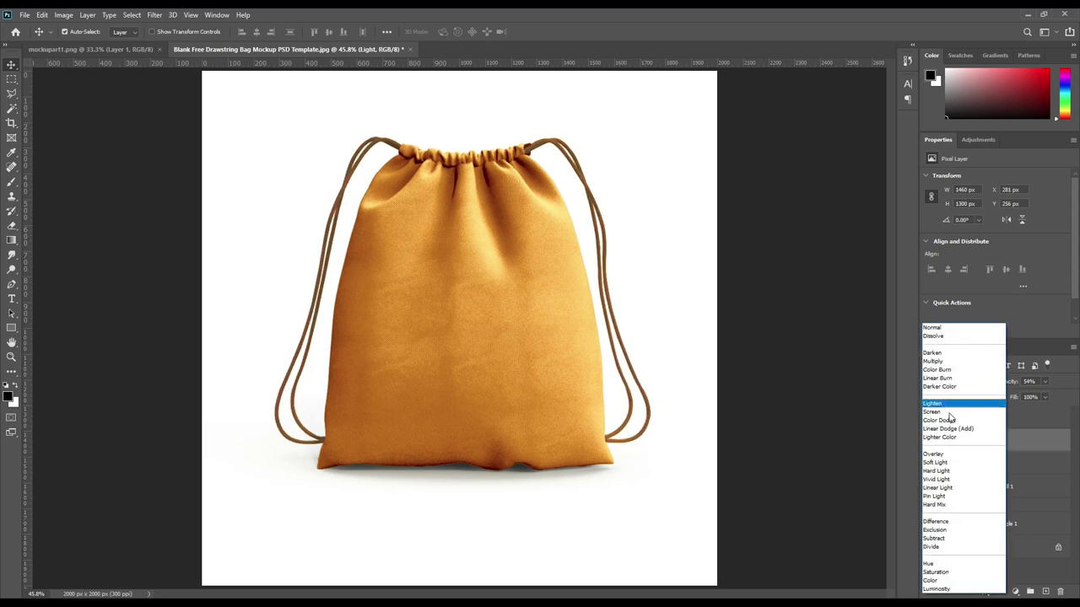
left_click(947, 412)
left_click(65, 14)
mouse_move(81, 43)
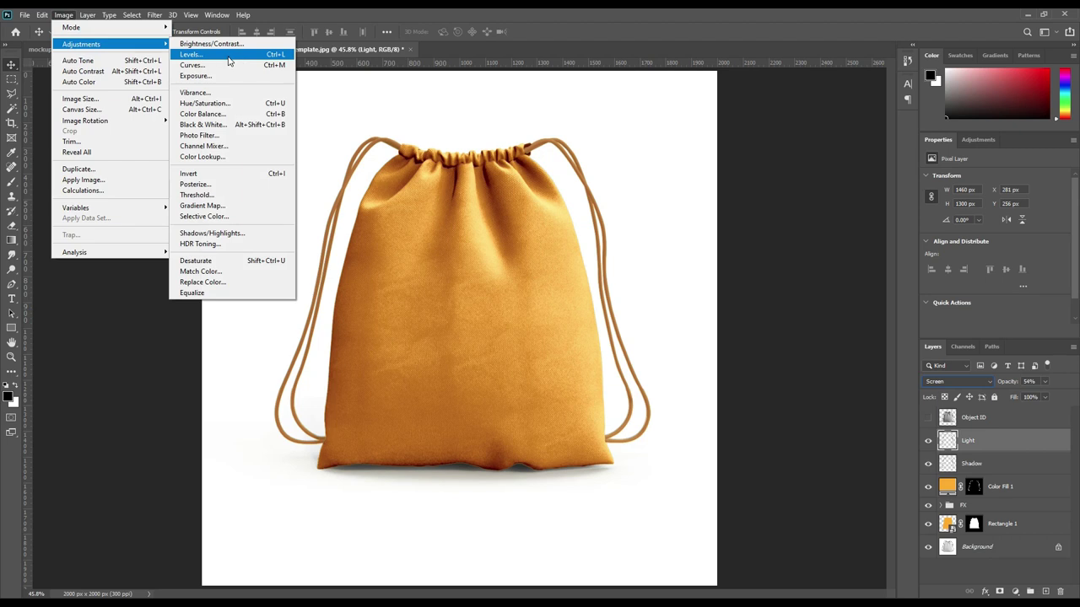
- Apply Levels to the Light drawstring layer with black input 91
left_click(192, 54)
mouse_move(628, 272)
left_mouse_down()
mouse_move(694, 270)
mouse_move(682, 275)
left_mouse_up()
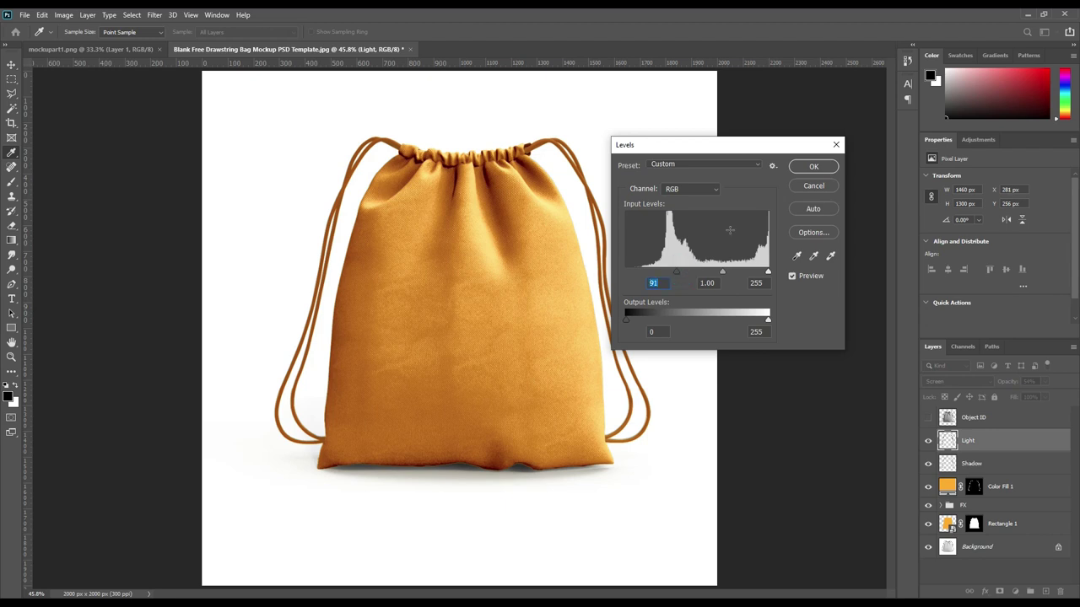
left_click(810, 166)
- Set Light's opacity to 100% and Shadow's opacity to 58%
left_click_drag(1003, 383, 1074, 389)
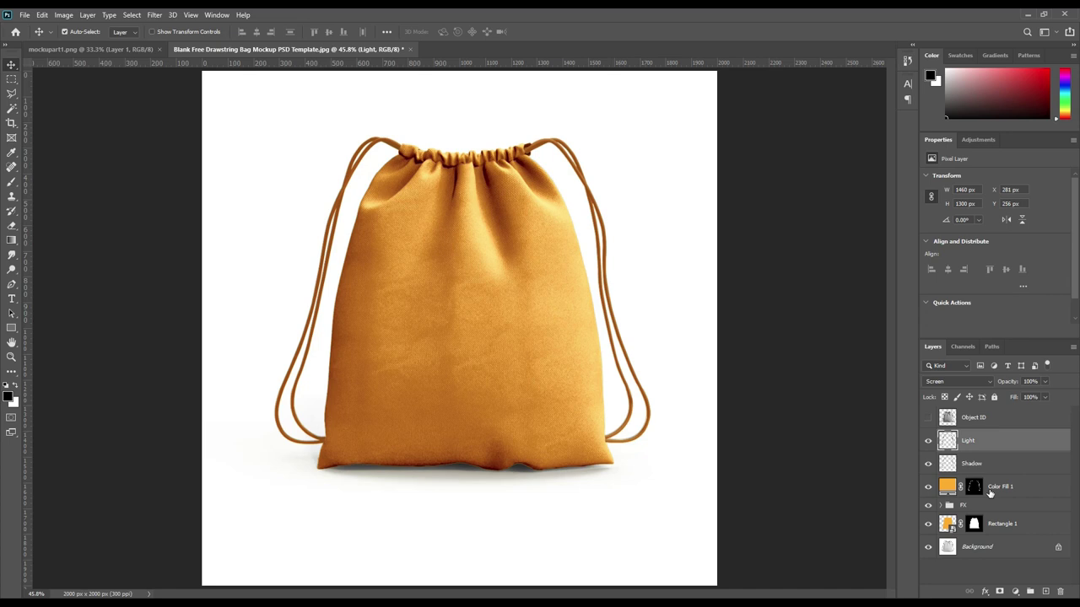
left_click(971, 464)
left_click_drag(1002, 383, 1004, 384)
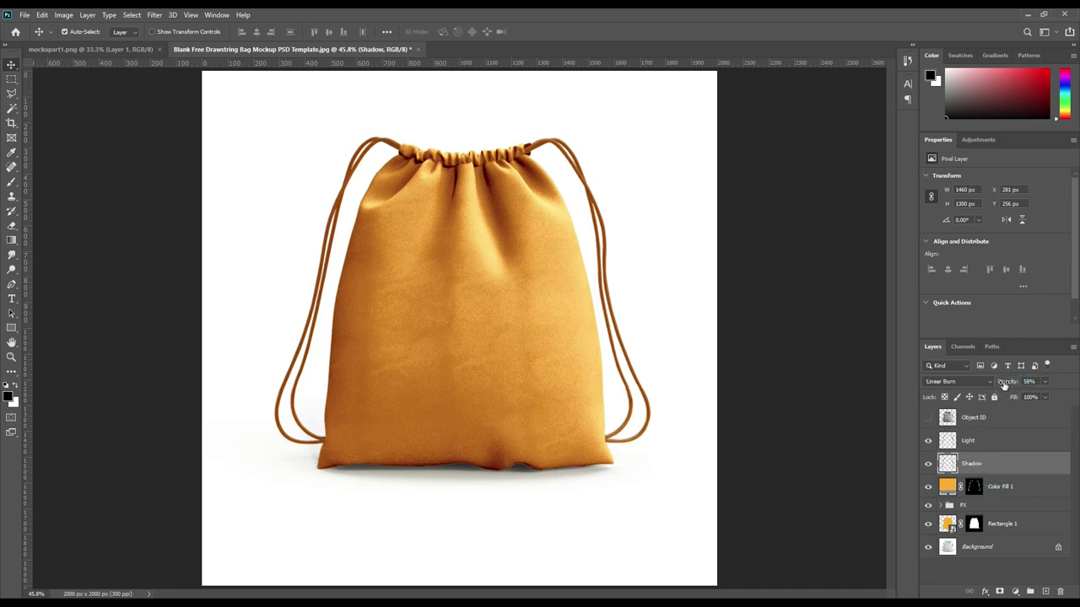
- Group the Light and Shadow layers into a group named FX
left_click(986, 443, "shift")
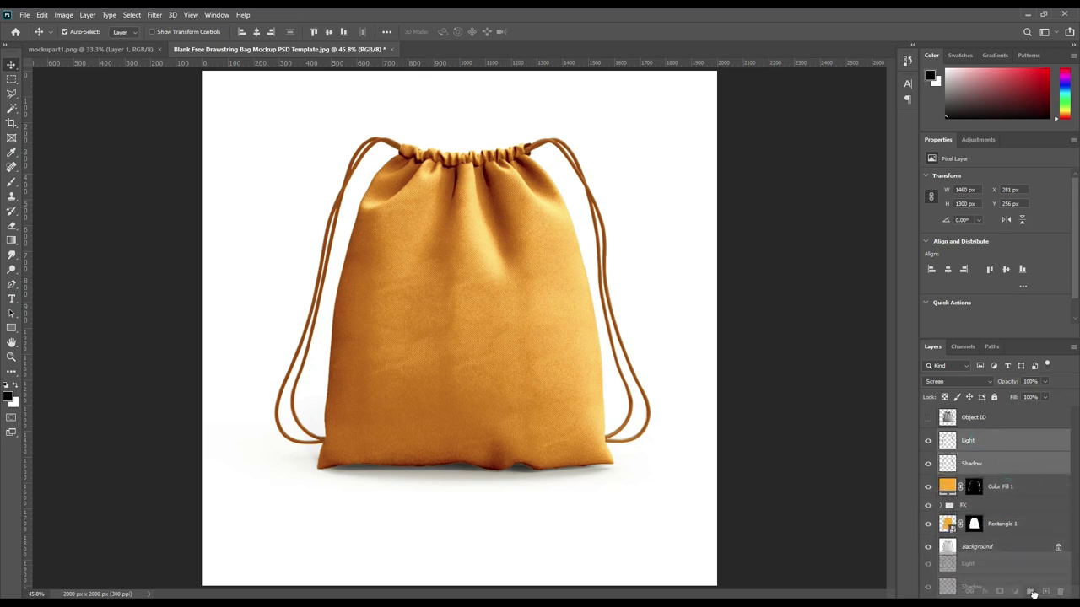
key("ctrl+g")
double_click(971, 436)
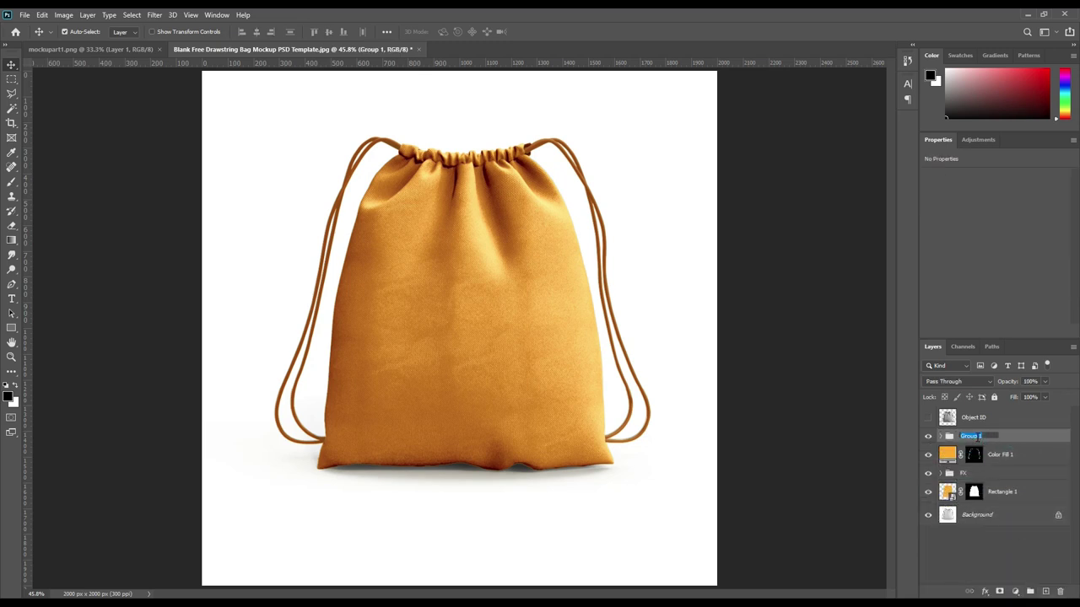
type("FX")
key("Return")
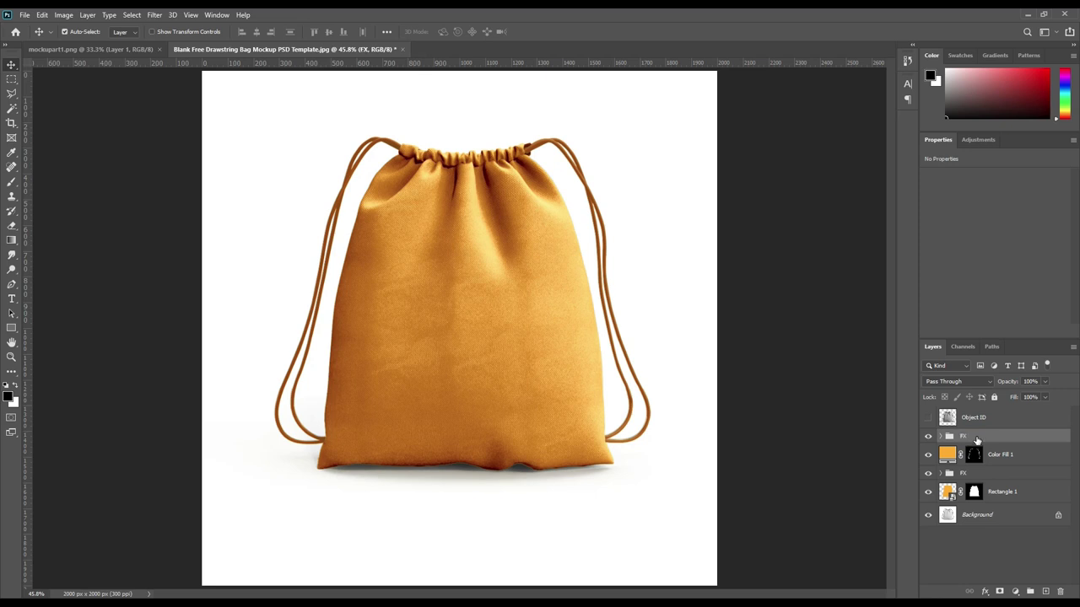
- Change the Color Fill 1 drawstring colour to dark grey
double_click(947, 454)
left_click_drag(590, 213, 559, 291)
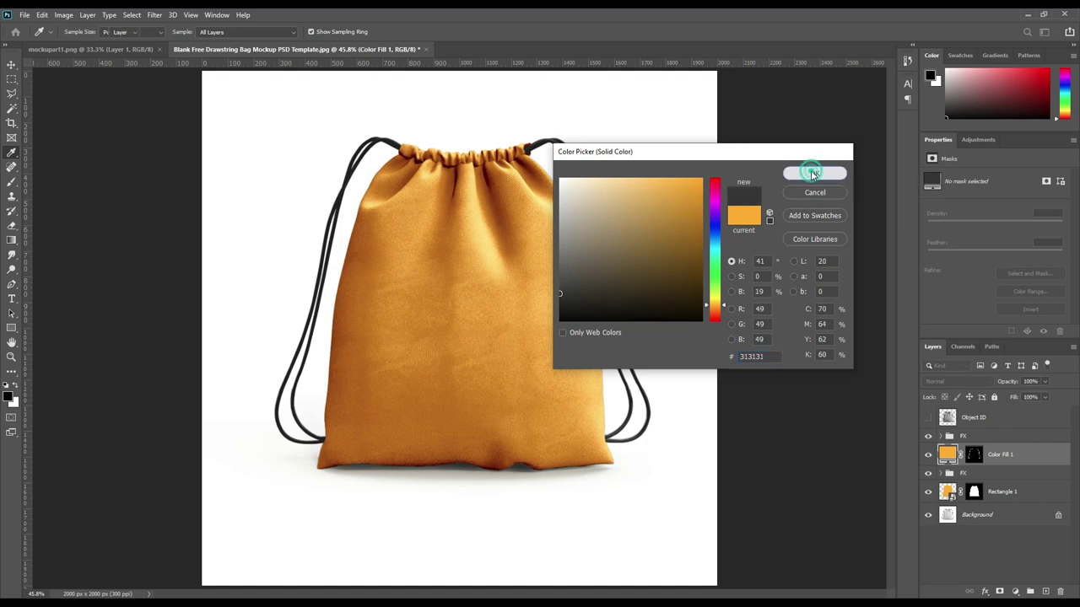
left_click(815, 173)
left_click(983, 517)
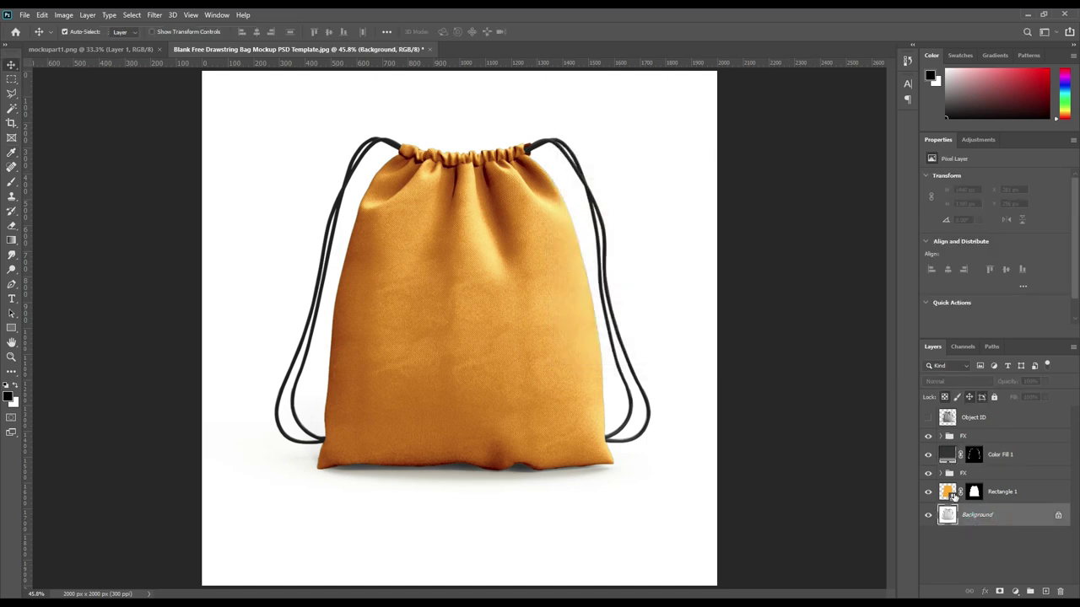
- Open the Rectangle 1 smart object and shrink and tilt the Mockupart logo
double_click(948, 492)
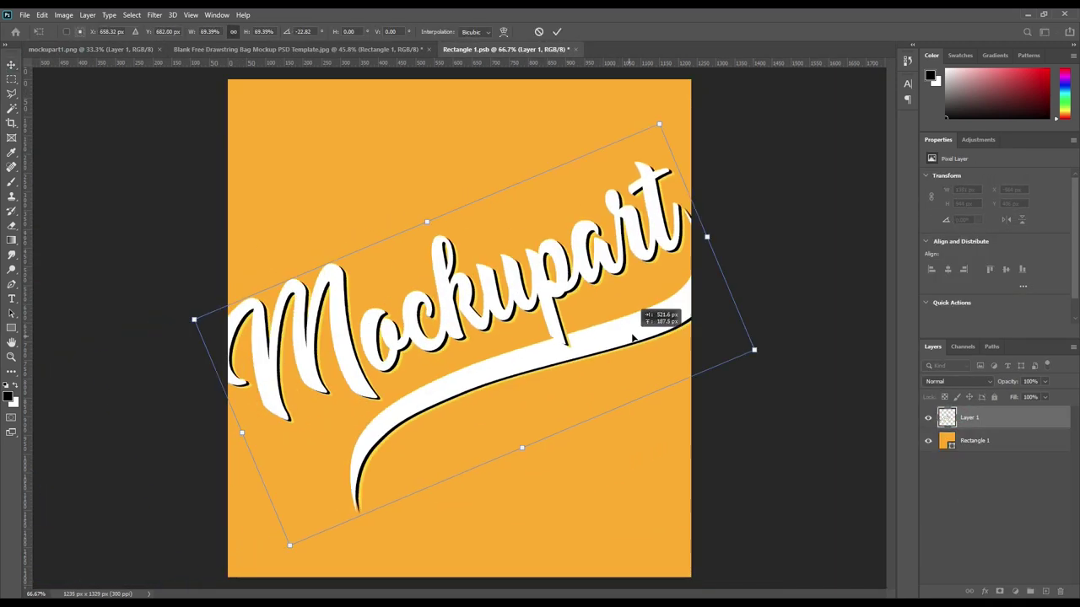
left_click_drag(646, 308, 658, 299)
key("Return")
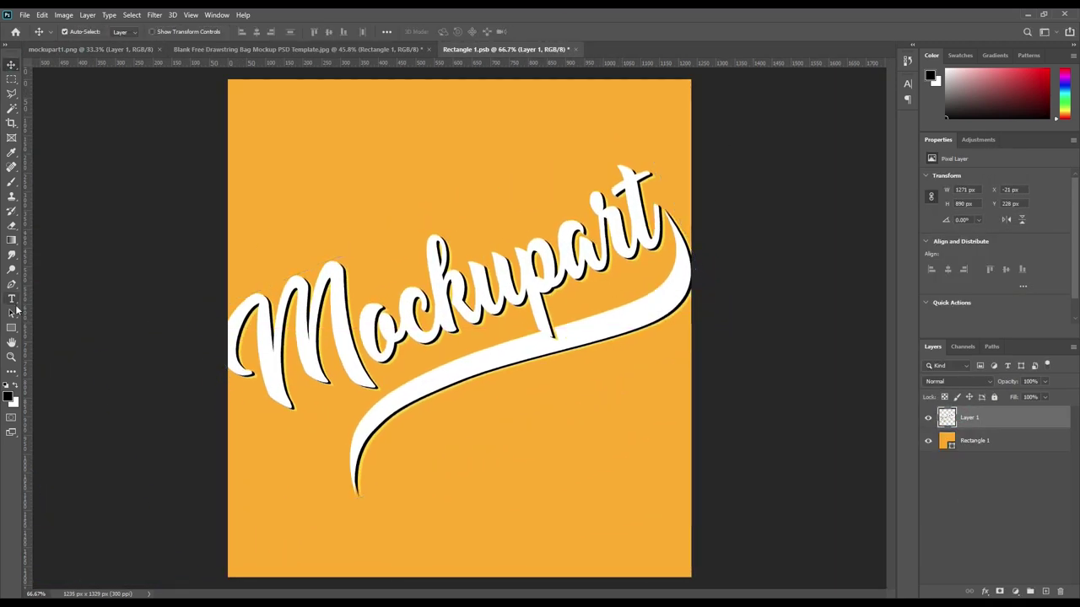
- Add the dark grey title 'Free Dreawstring Bag Mockup' below the logo
key("t")
left_click(464, 426)
left_click(449, 31)
left_click(562, 306)
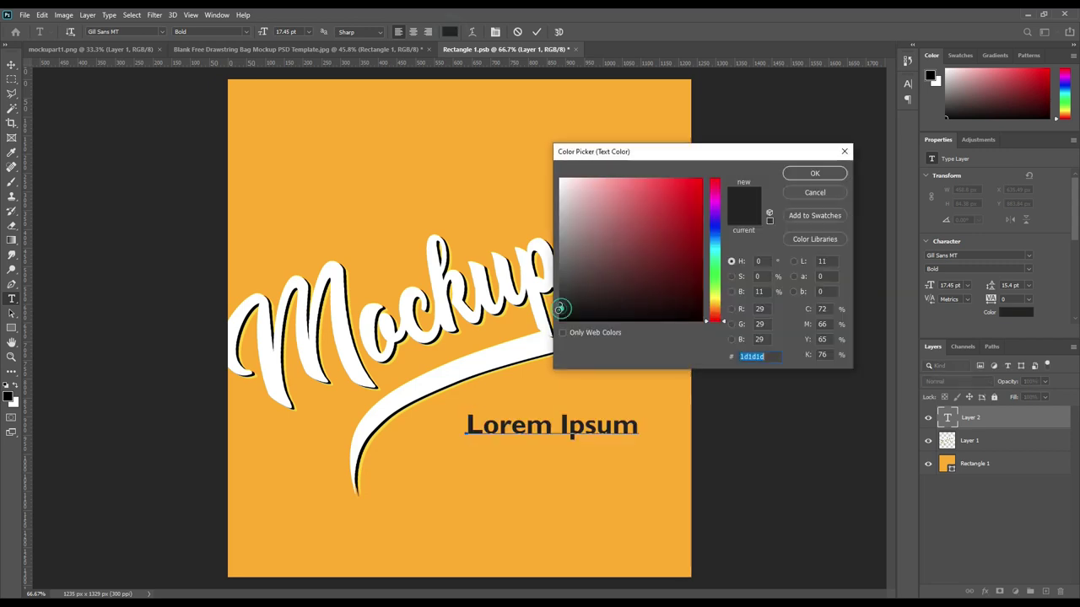
left_click(815, 174)
type("Free Dreawstring")
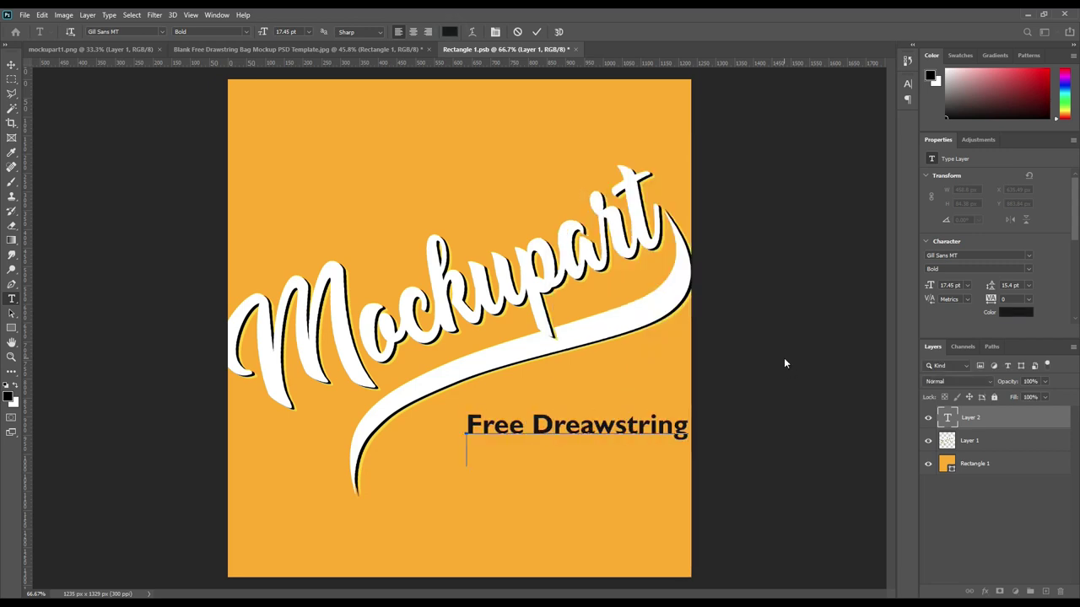
type(" Bag Mockup")
left_click(536, 31)
- Draw a circle below the title and fit a letter M onto it as a badge
key("u")
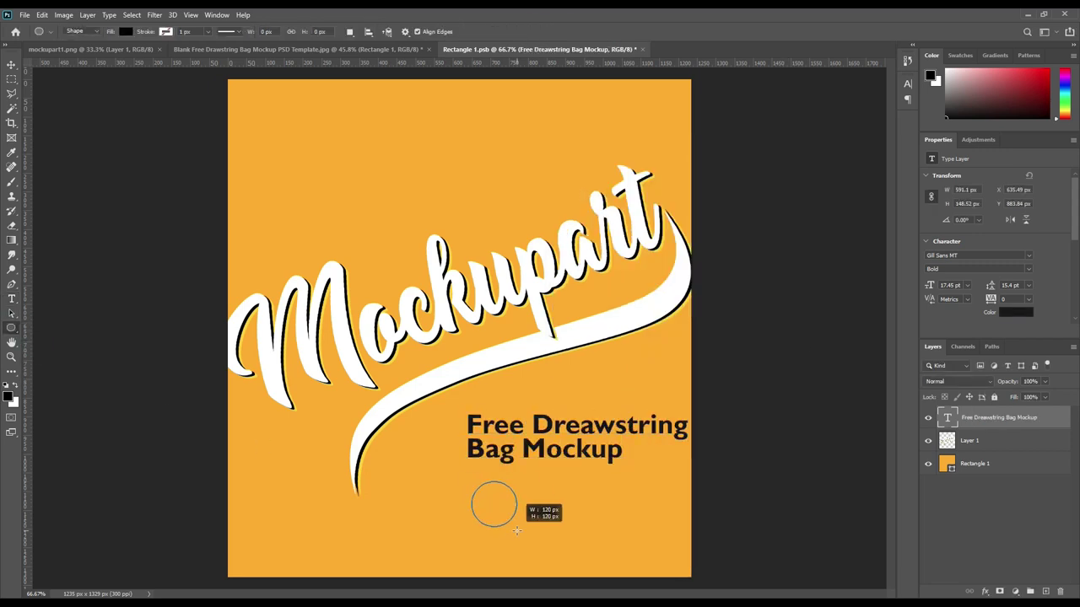
left_click_drag(467, 477, 511, 521)
left_click_drag(393, 492, 564, 525)
left_click(397, 506)
type("Lorem Ipsum")
left_click(161, 32)
scroll(298, 182, "down", 10)
type("M")
key("ctrl+t")
mouse_move(523, 539)
left_mouse_down()
mouse_move(512, 533)
mouse_move(517, 512)
left_mouse_up()
key("Return")
- Adjust the M's colour and scale the circle and M together
double_click(946, 440)
left_click(818, 174)
left_click(970, 417, "ctrl")
key("ctrl+t")
key("Return")
- Add a 15 pt placeholder paragraph text box beside the badge
key("t")
left_click_drag(524, 476, 682, 512)
left_click_drag(262, 31, 249, 38)
type("15")
key("ctrl+Return")
- Group the title, badge and text layers and shrink the group to fit
left_click(970, 487, "shift")
key("ctrl+g")
key("ctrl+t")
left_click_drag(684, 513, 633, 508)
left_click(557, 31)
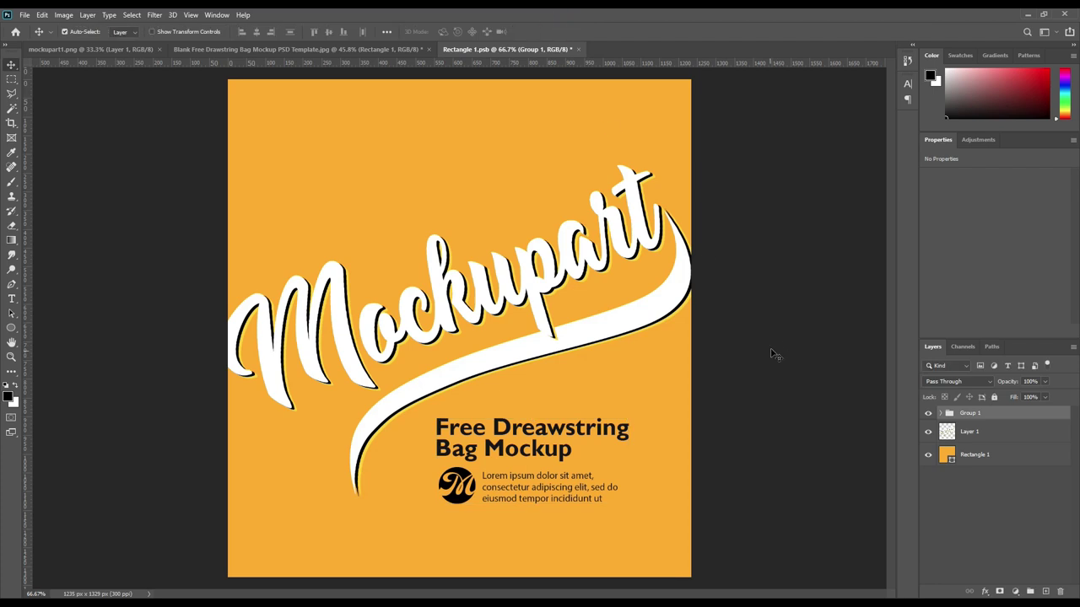
left_click(774, 348)
- Recolour the badge circle with the M's near-black and save the design
left_click(466, 481)
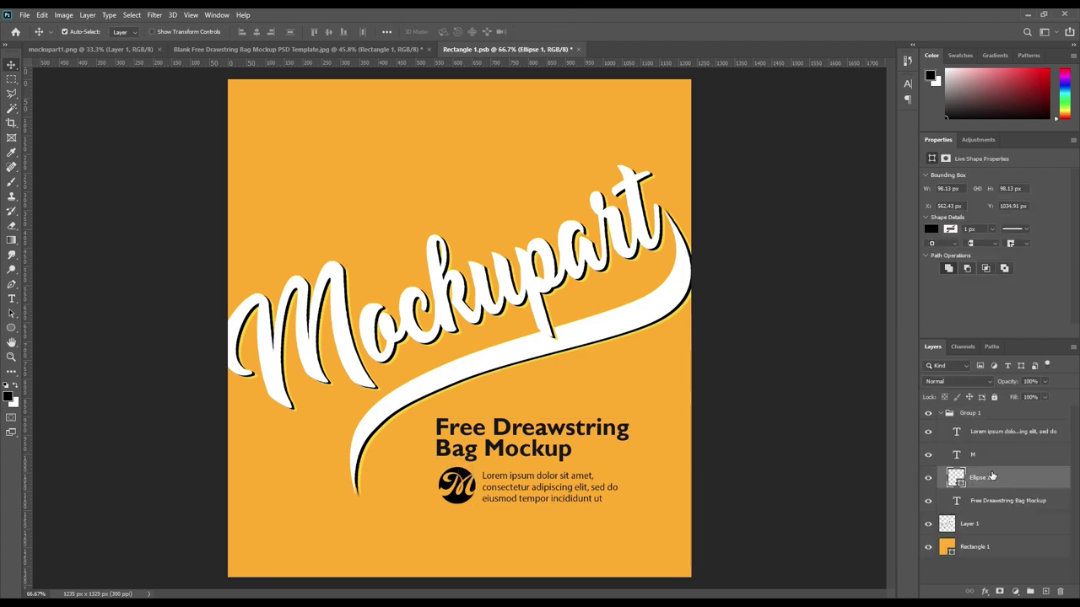
double_click(960, 478)
left_click(456, 481)
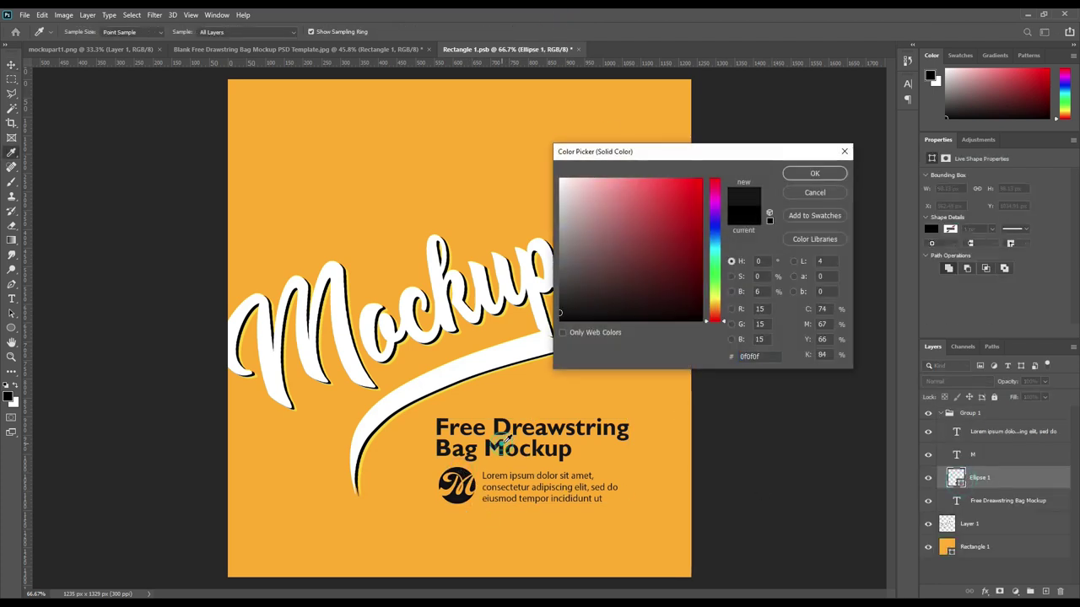
left_click(814, 175)
left_click(942, 413)
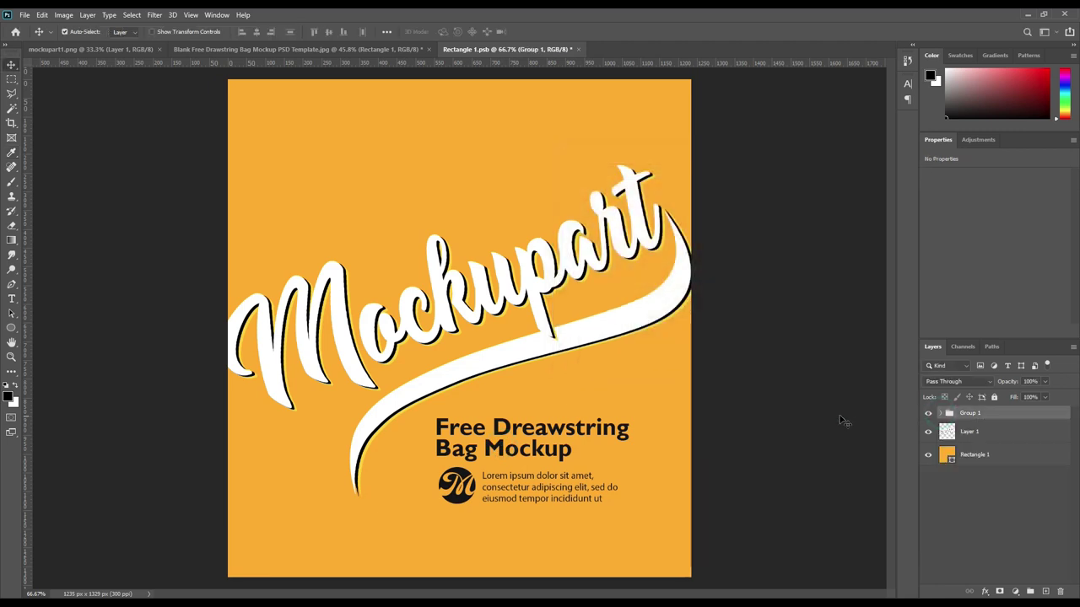
left_click(841, 420)
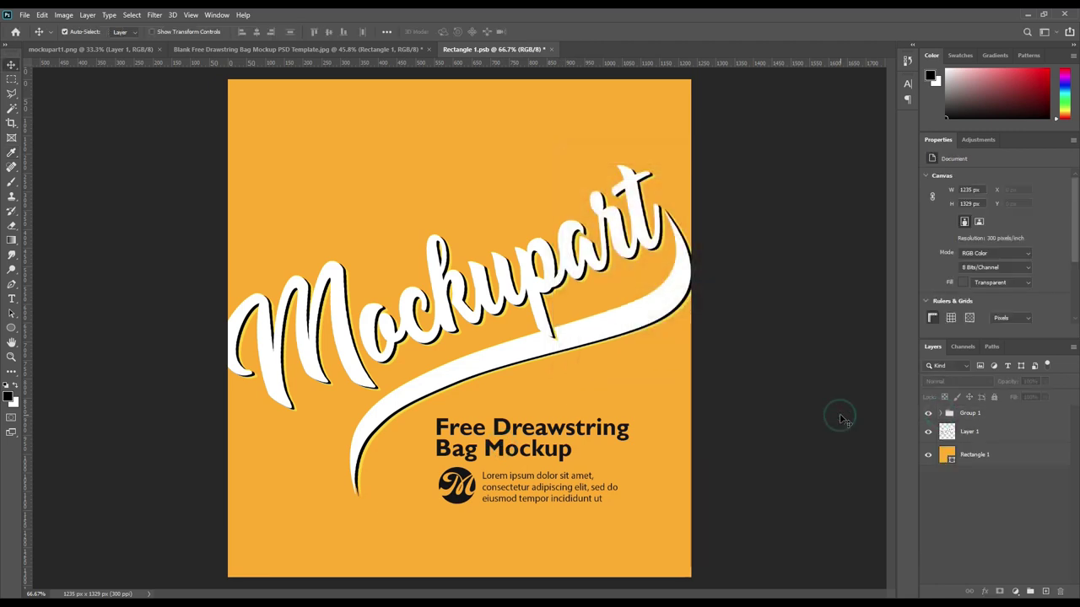
left_click(25, 15)
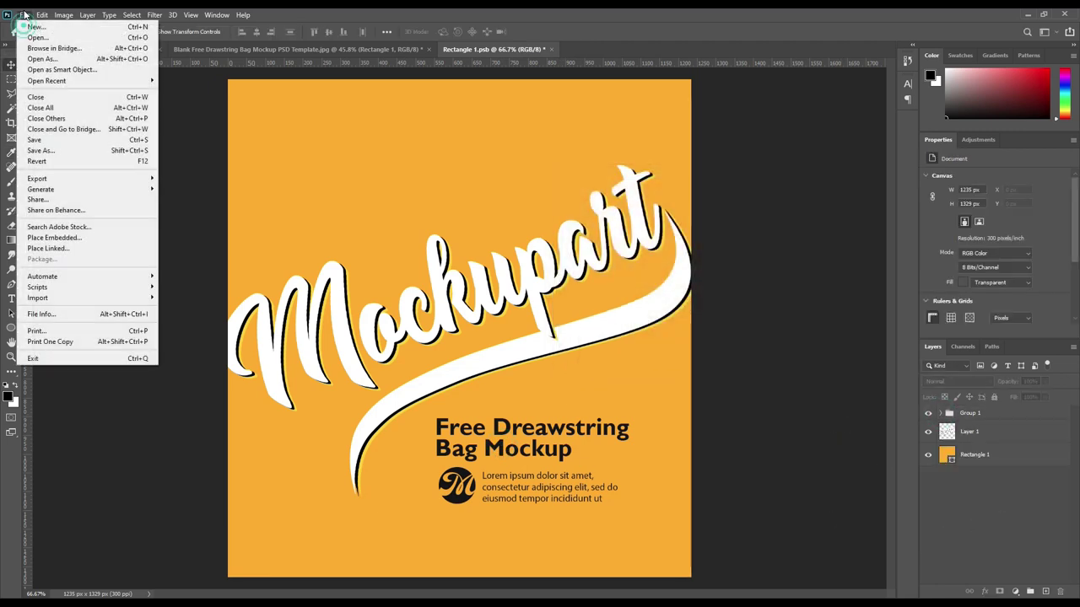
left_click(69, 140)
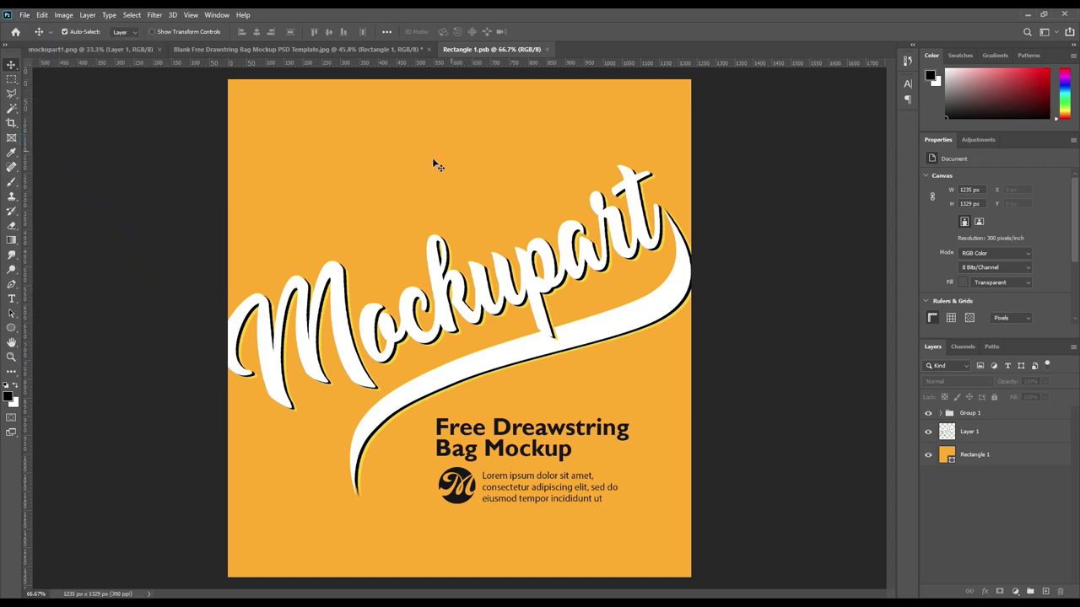
- Add a Solid Color fill above Background using the bag's orange, in Linear Burn mode
left_click(267, 51)
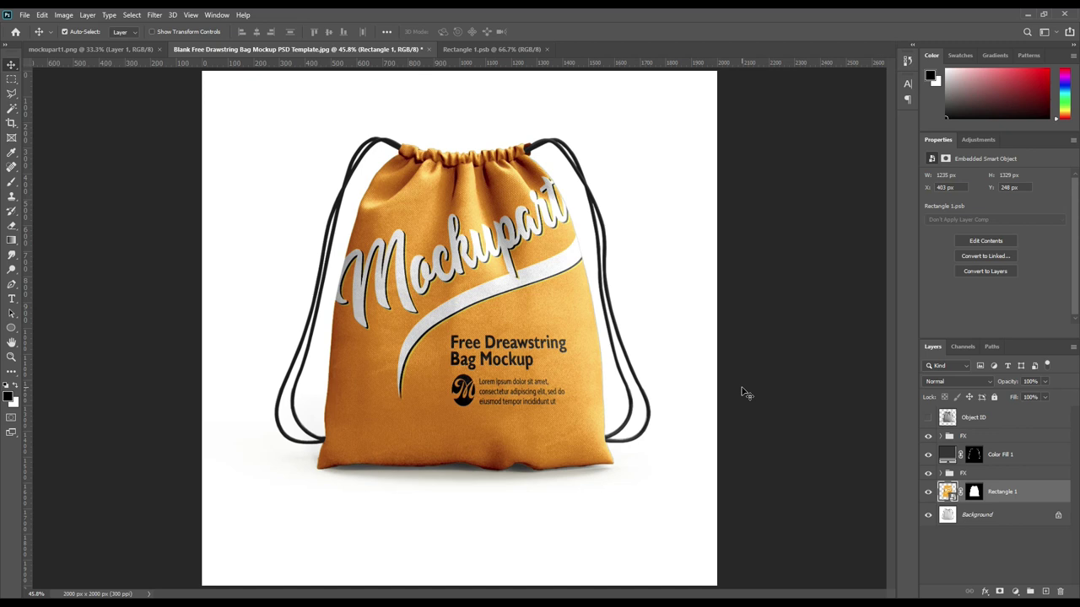
left_click(967, 512)
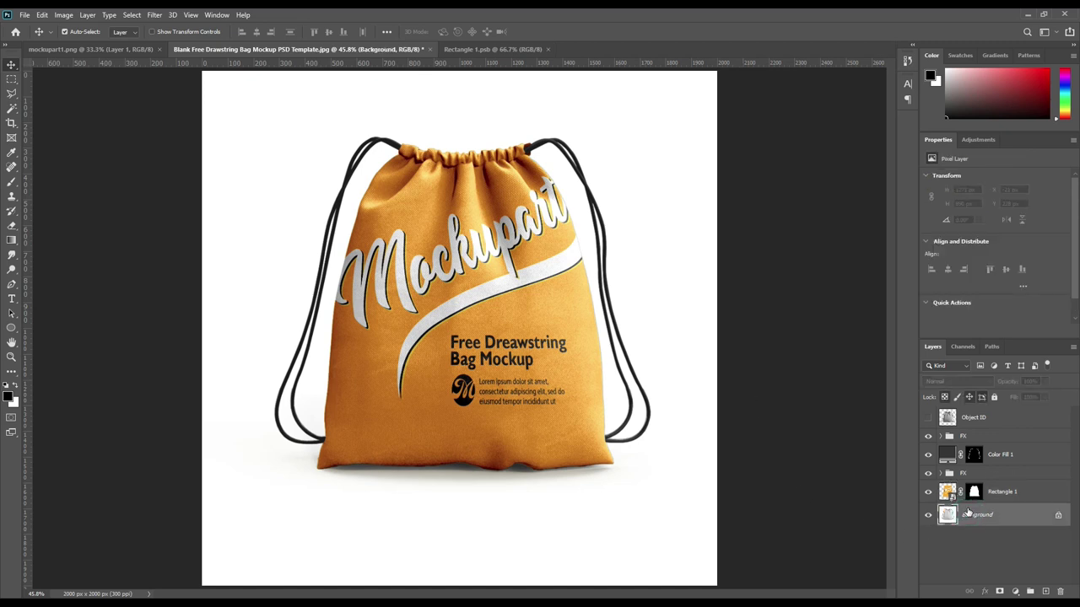
left_click(1013, 593)
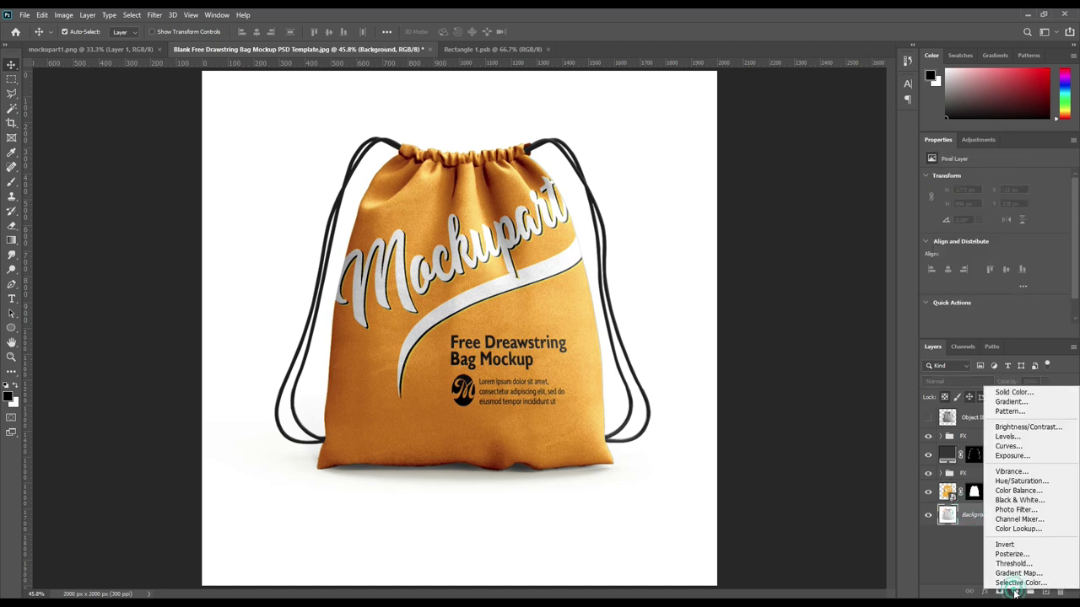
left_click(1012, 392)
left_click(539, 312)
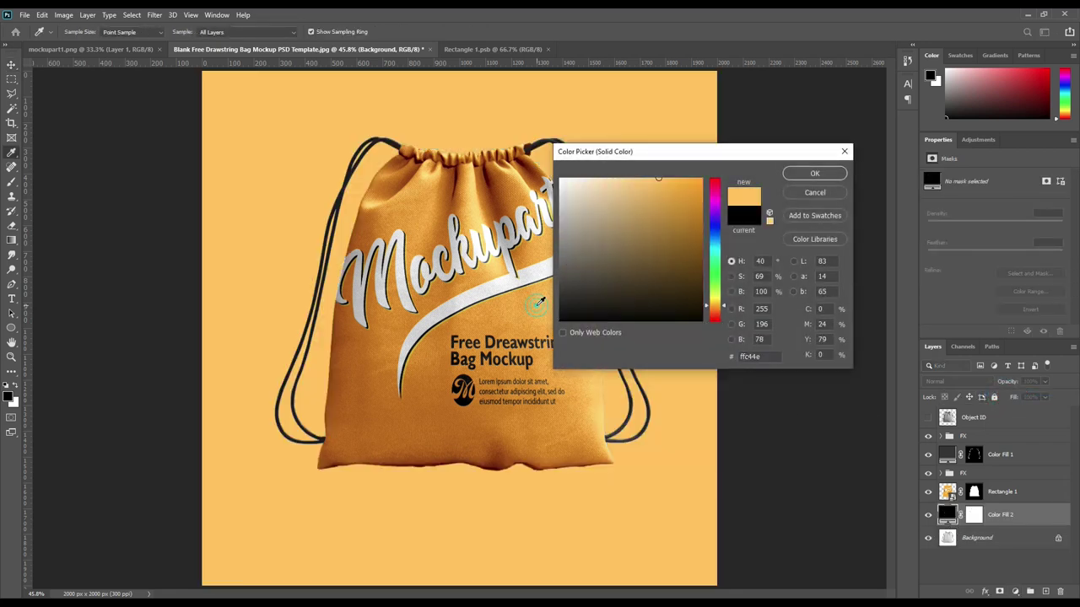
left_click(811, 174)
left_click(949, 381)
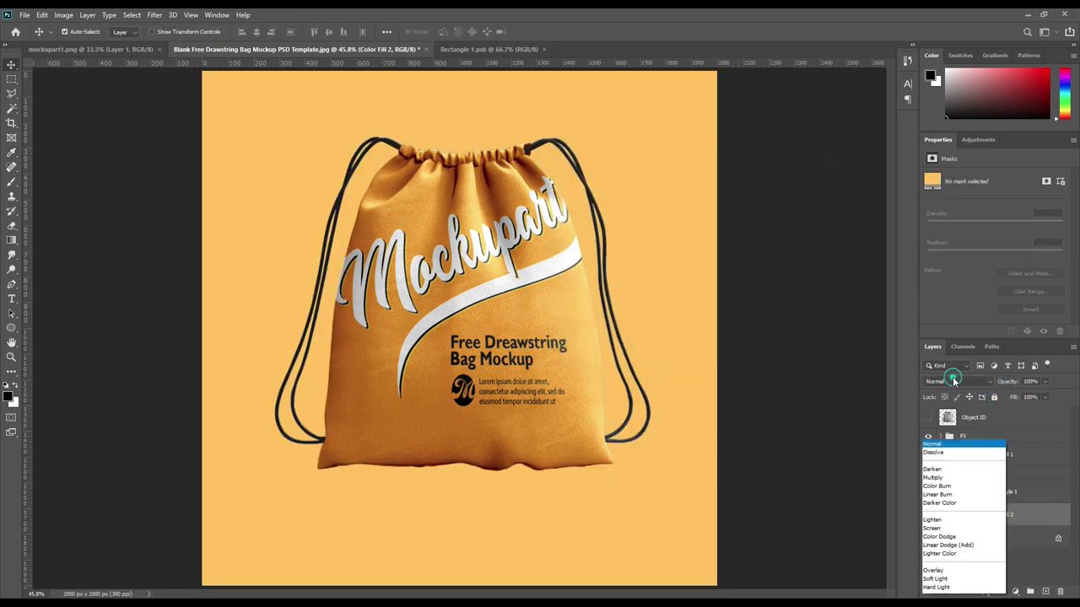
left_click(945, 384)
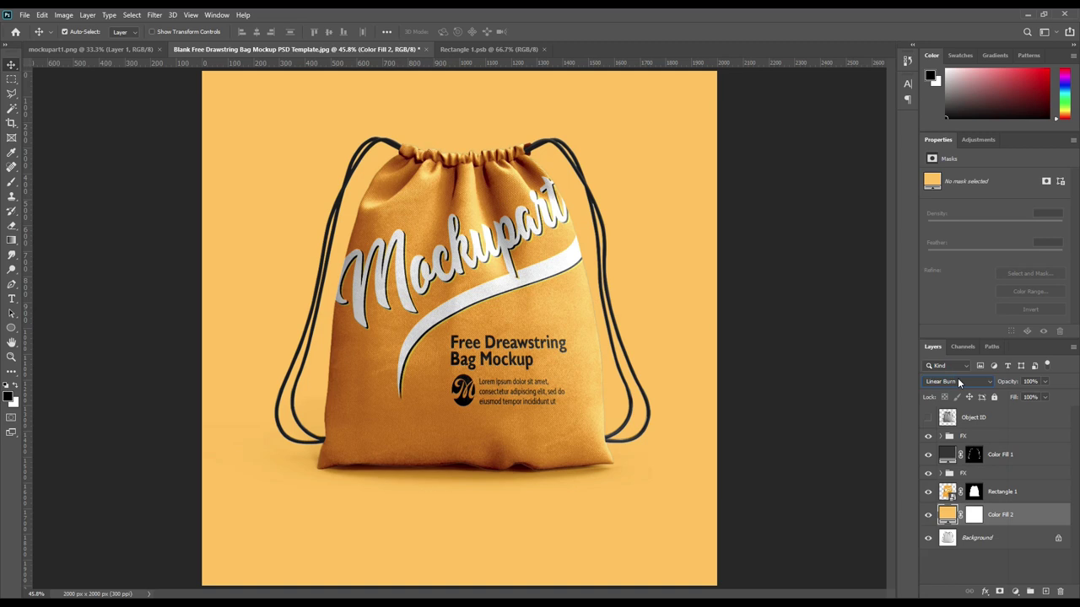
- Fine-tune the background fill to a slightly darker orange, #efb239
double_click(948, 513)
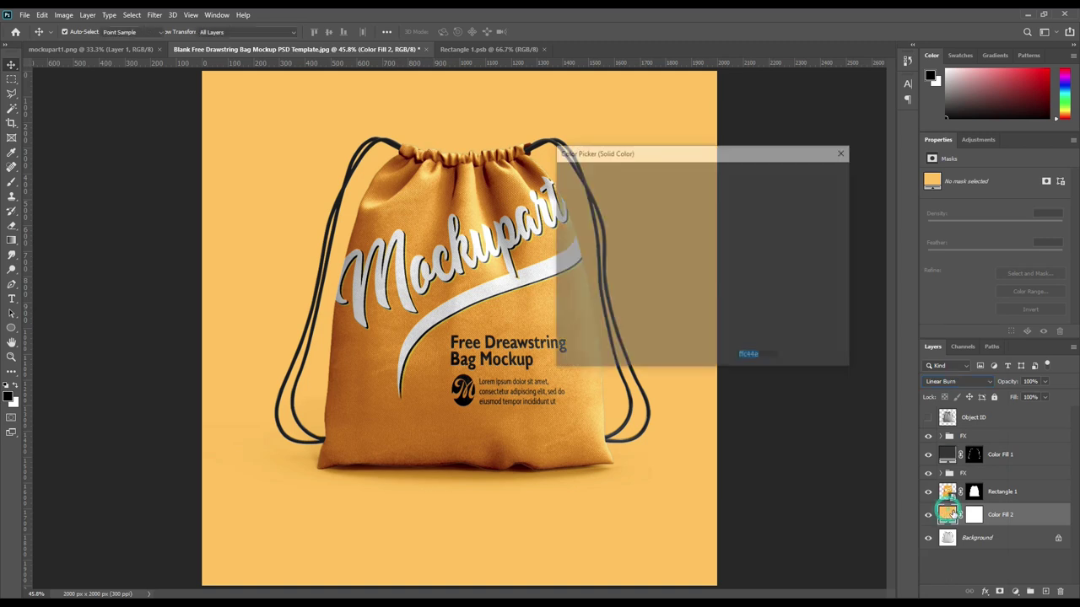
left_click(667, 183)
left_click_drag(667, 183, 669, 183)
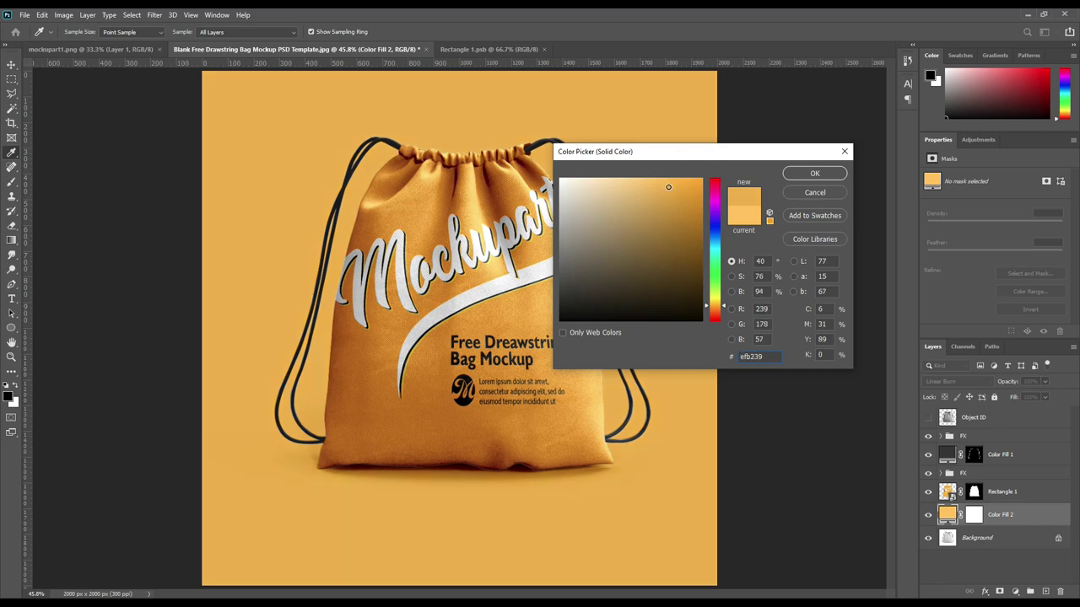
left_click(810, 174)
left_click(828, 300)
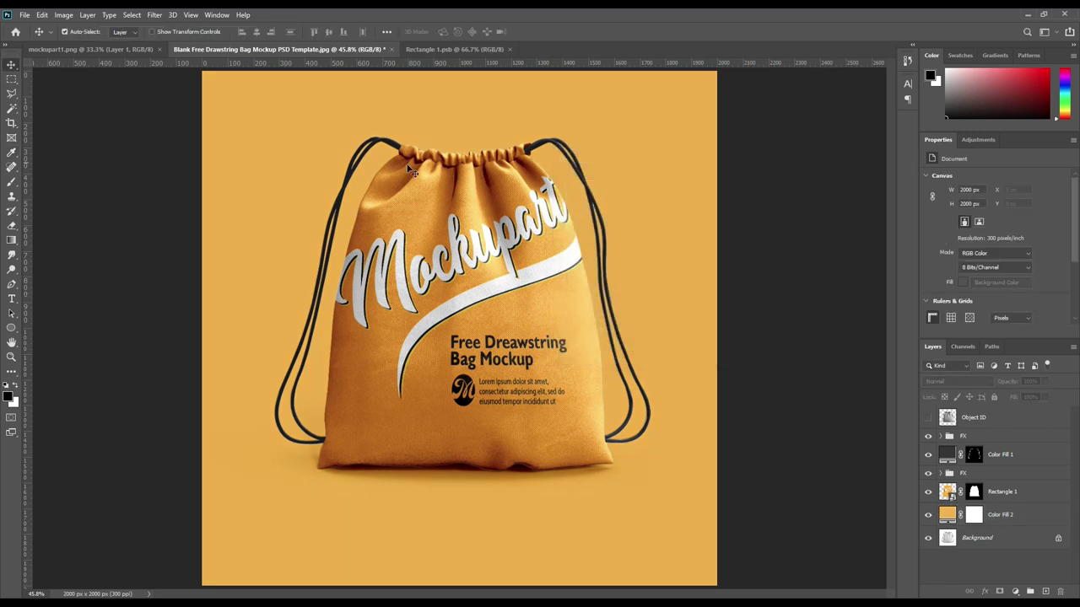
left_click(776, 376)
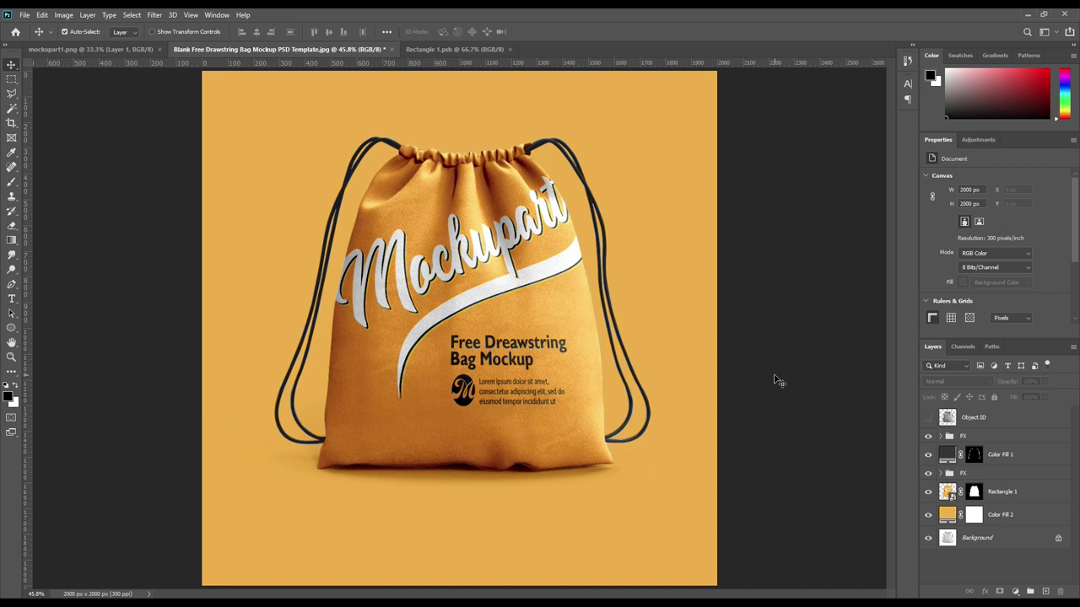